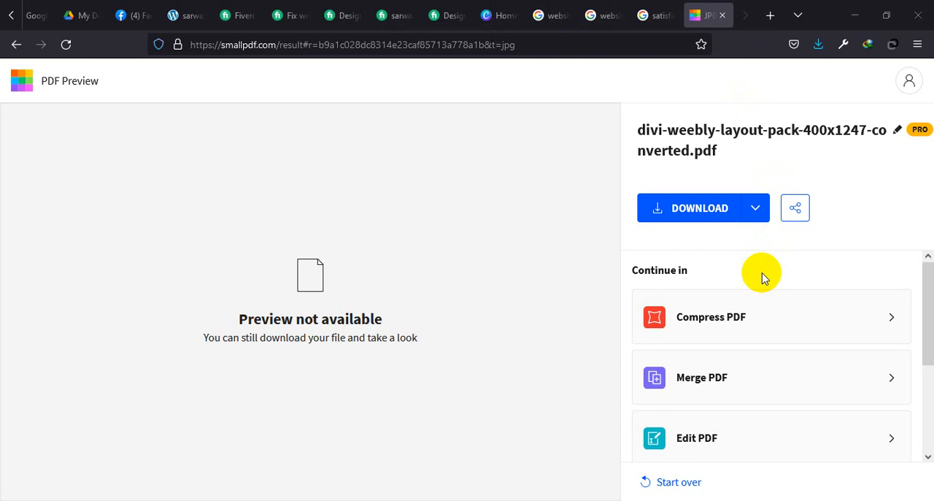
Step: Close the browser tabs holding the Smallpdf result, the Google image searches and Canva
click(721, 15)
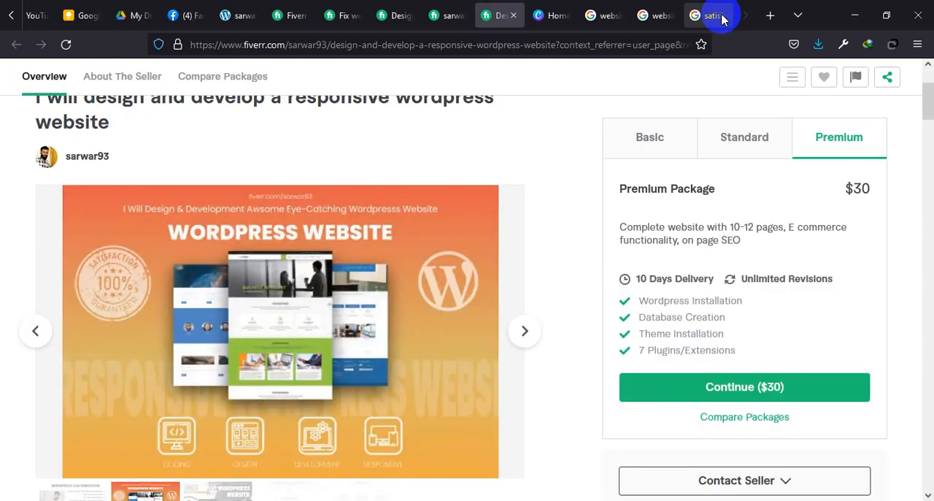
click(733, 15)
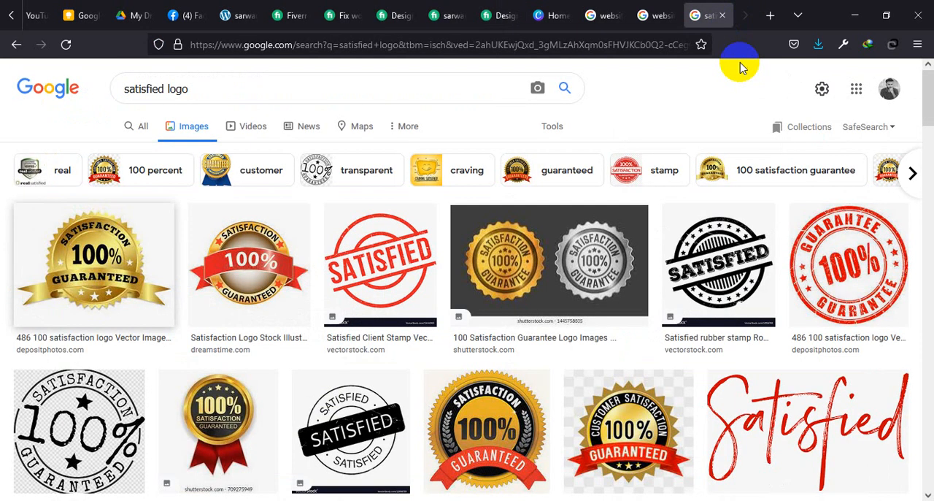
click(732, 15)
click(722, 16)
click(721, 15)
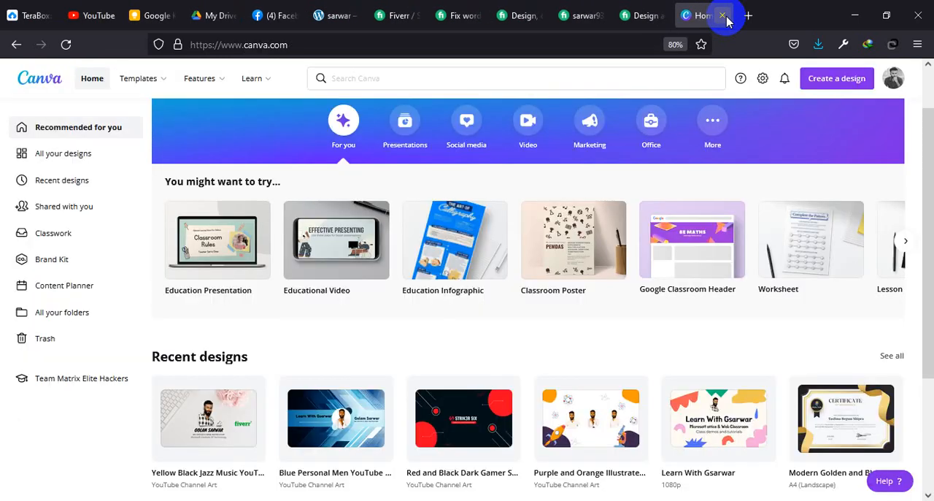
click(721, 15)
Step: Open the account's own seller profile in the Fiverr search tab and close the other Fiverr gig and profile tabs
click(441, 8)
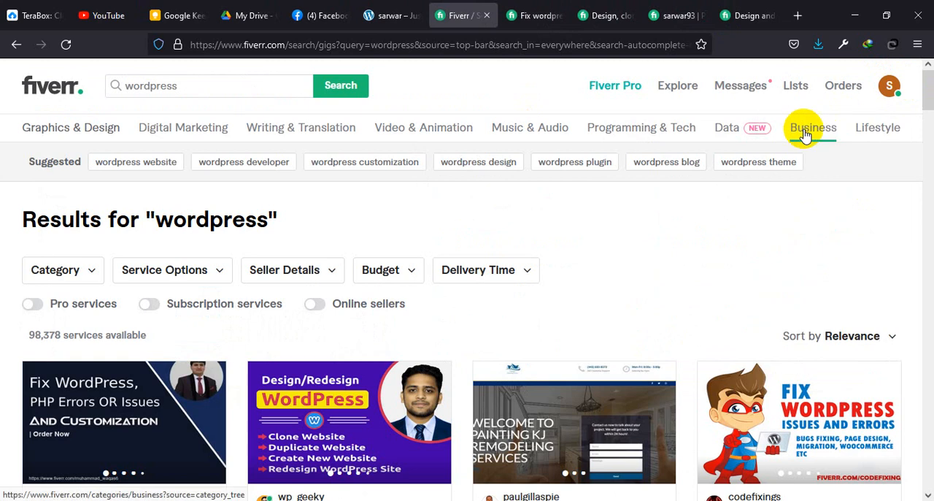
click(559, 16)
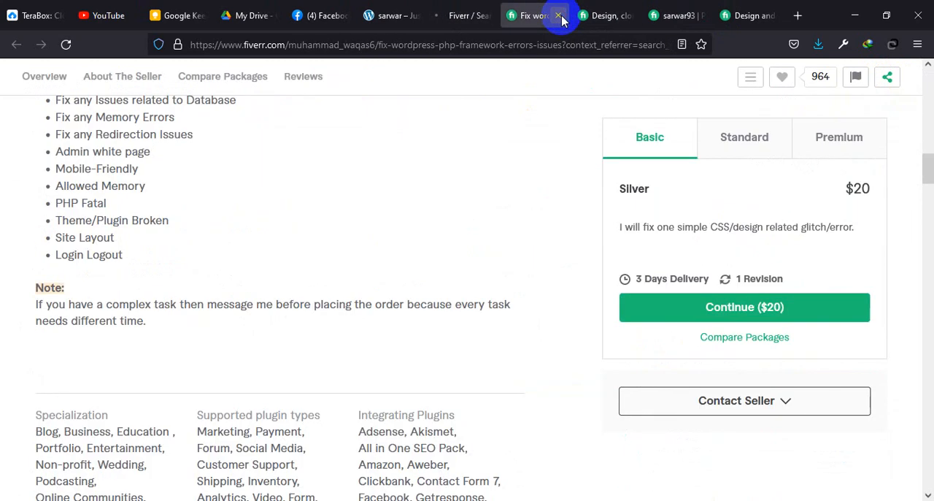
click(559, 16)
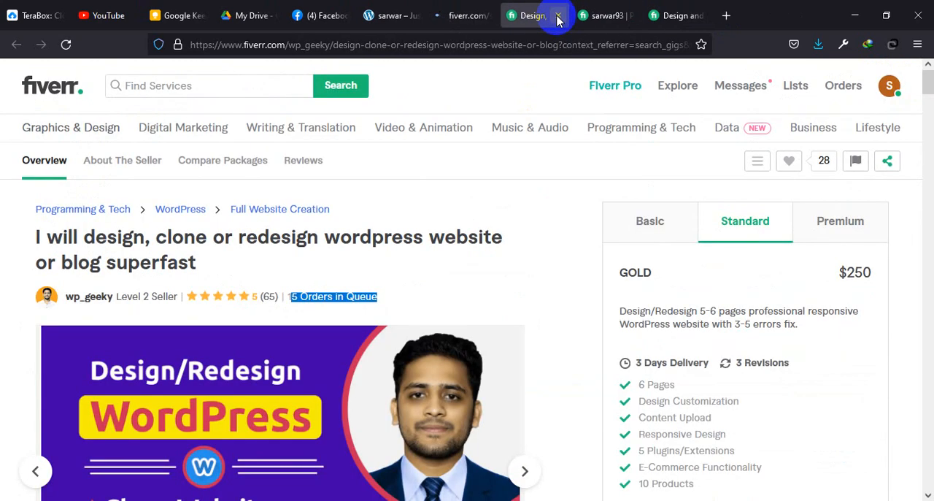
click(559, 17)
click(557, 17)
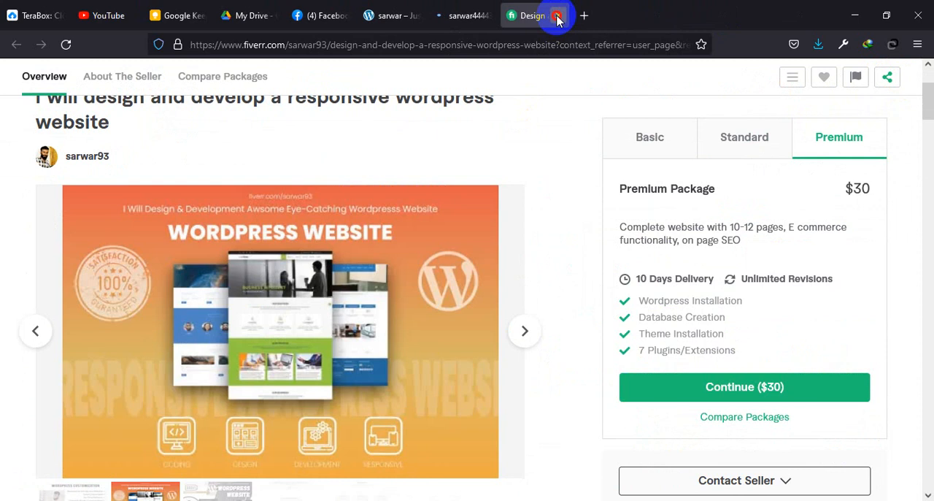
click(558, 17)
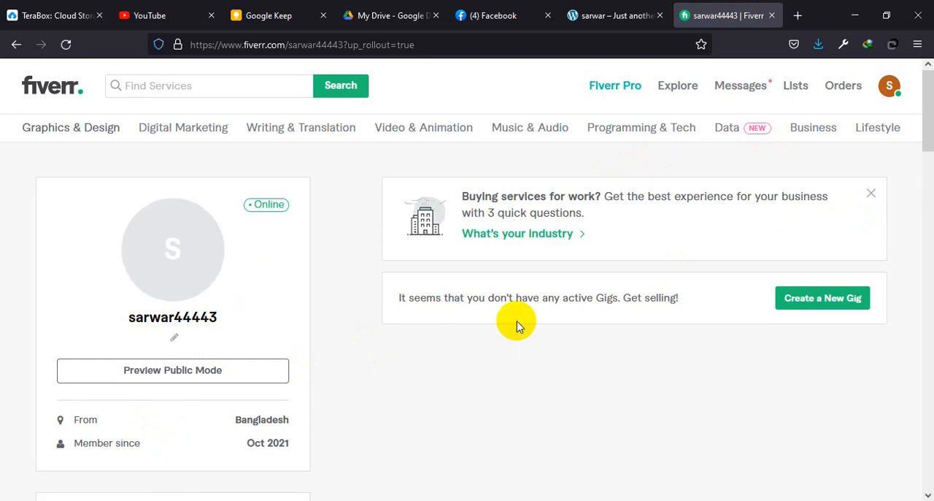
Step: Dismiss the business services banner on the profile page and start creating a new gig
scroll(516, 327, down, 2)
mouse_move(172, 200)
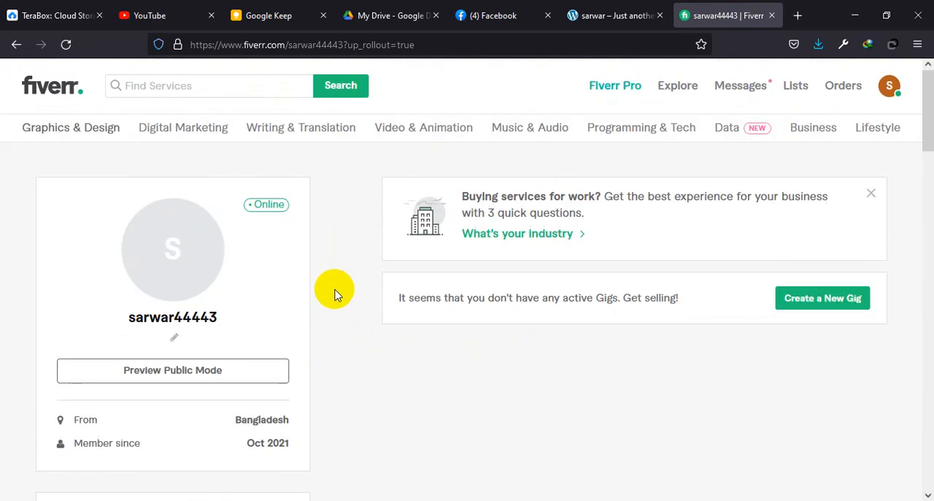
click(871, 195)
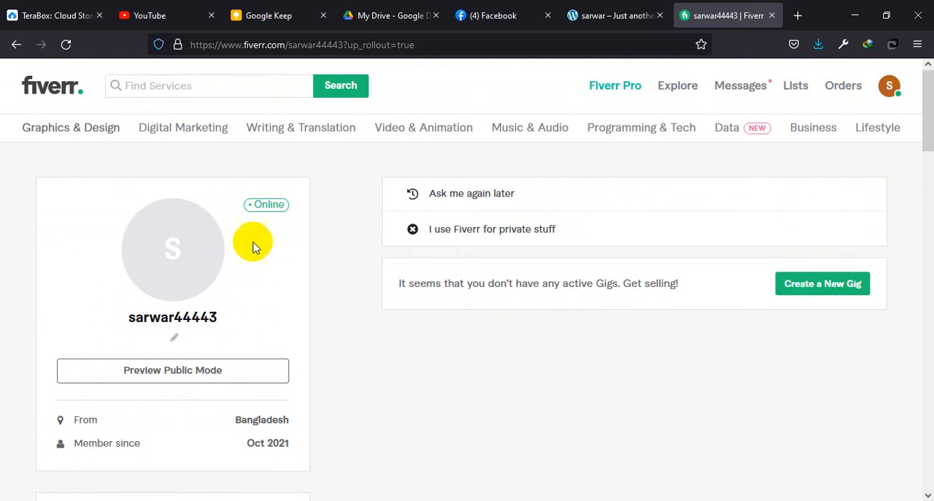
click(818, 291)
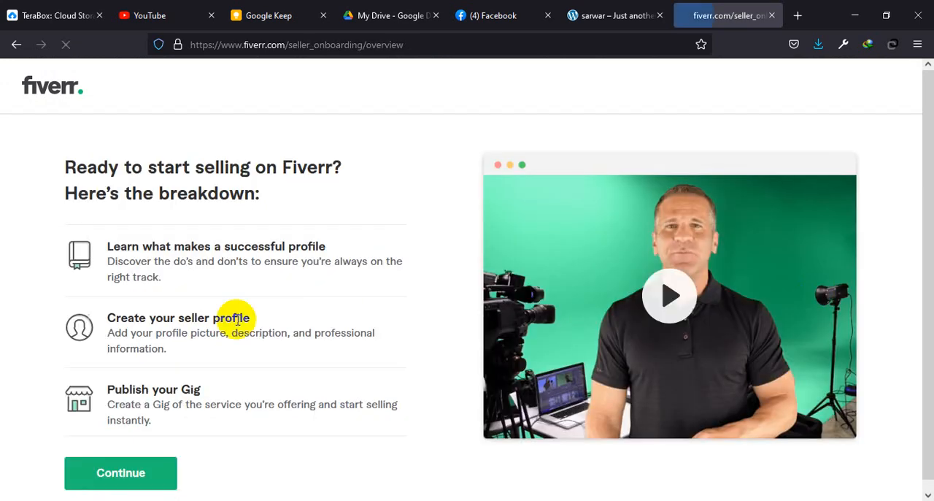
Step: Continue through the seller onboarding overview, profile tips and things-to-avoid pages to the Personal Info form
scroll(259, 357, down, 1)
click(123, 468)
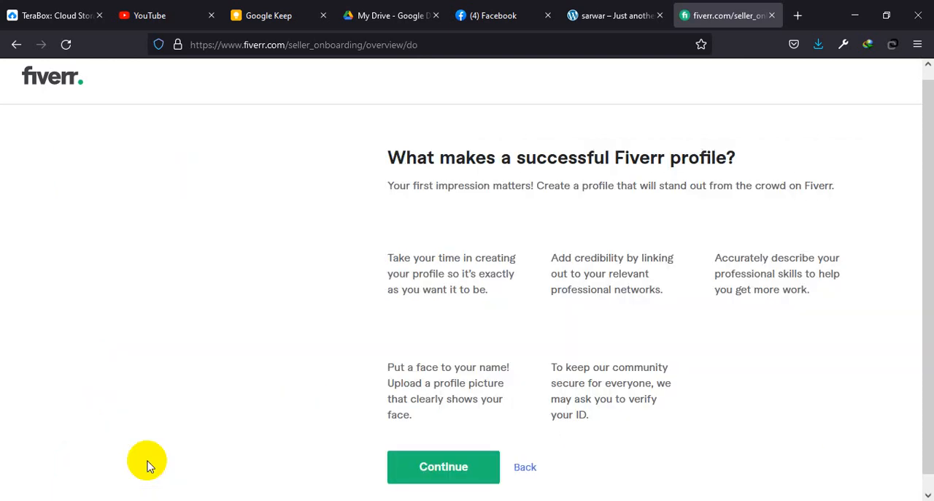
click(459, 467)
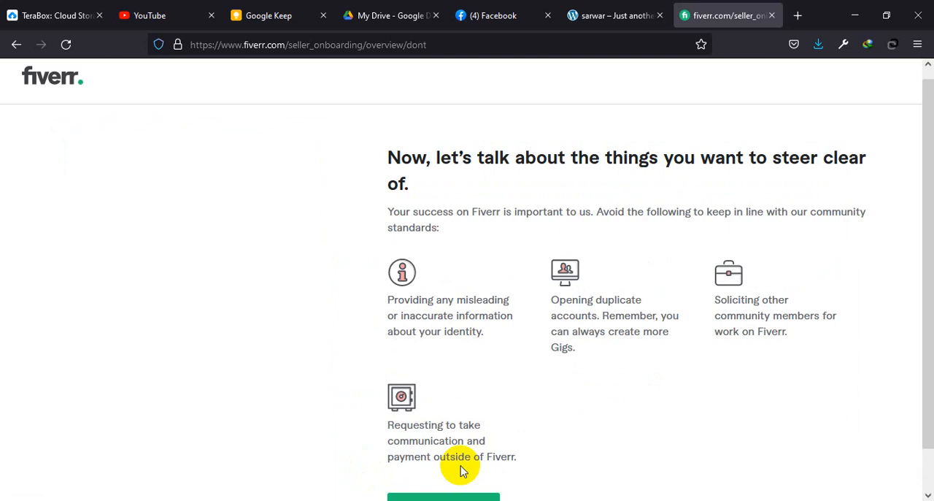
scroll(460, 467, down, 1)
click(457, 460)
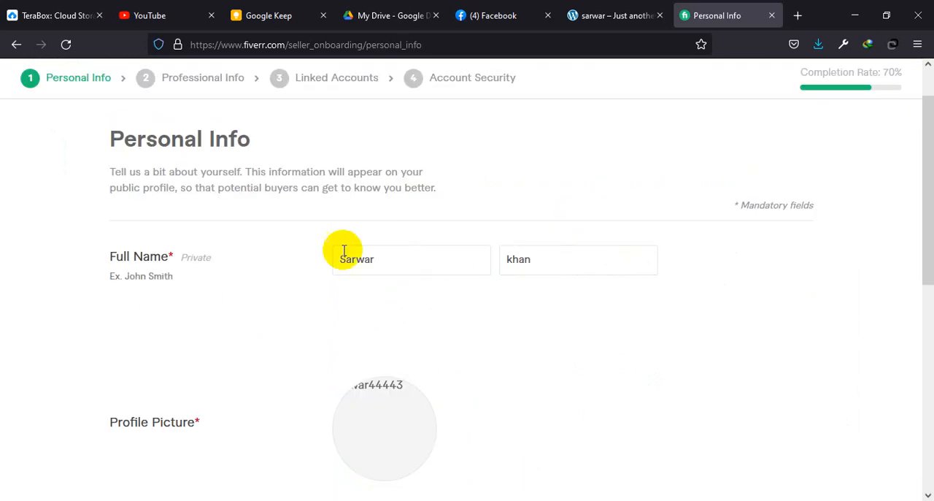
scroll(497, 277, down, 3)
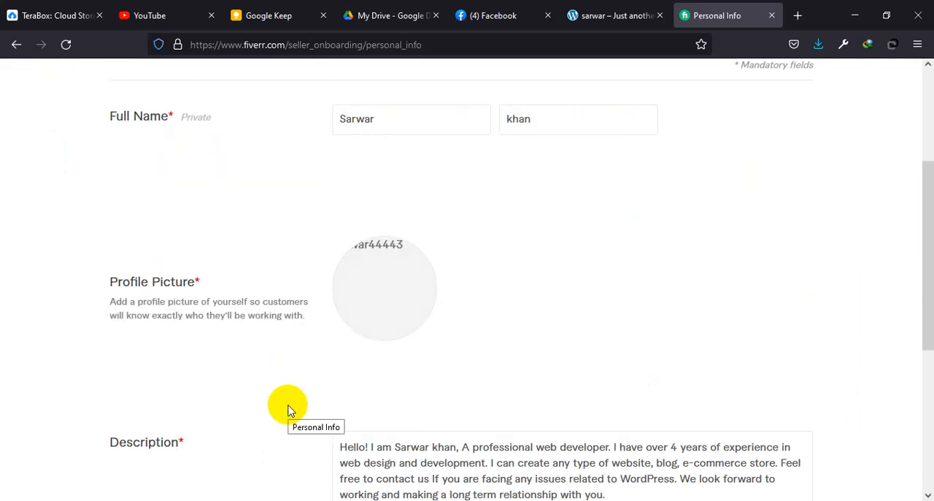
click(385, 291)
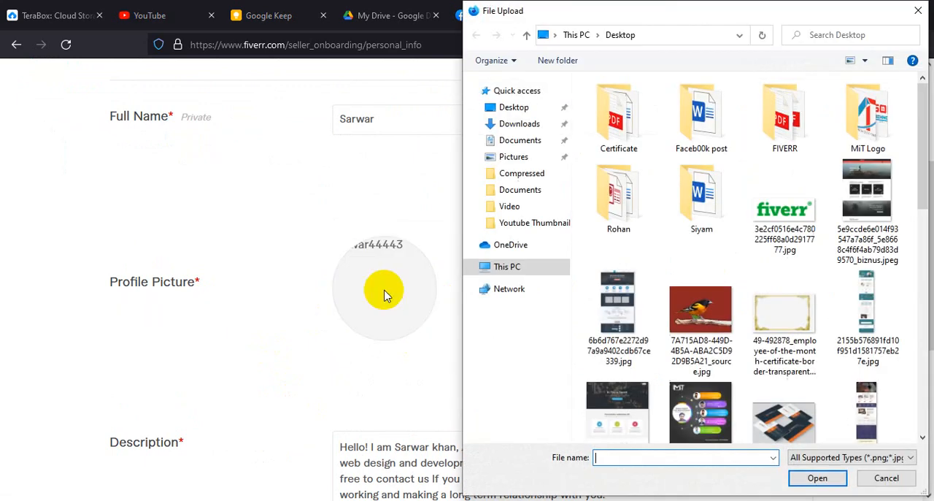
scroll(751, 313, down, 5)
click(877, 168)
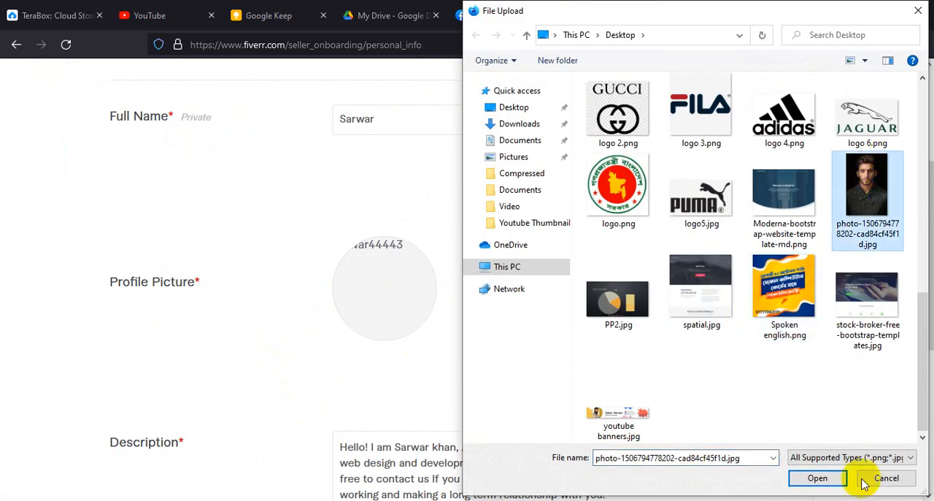
click(818, 477)
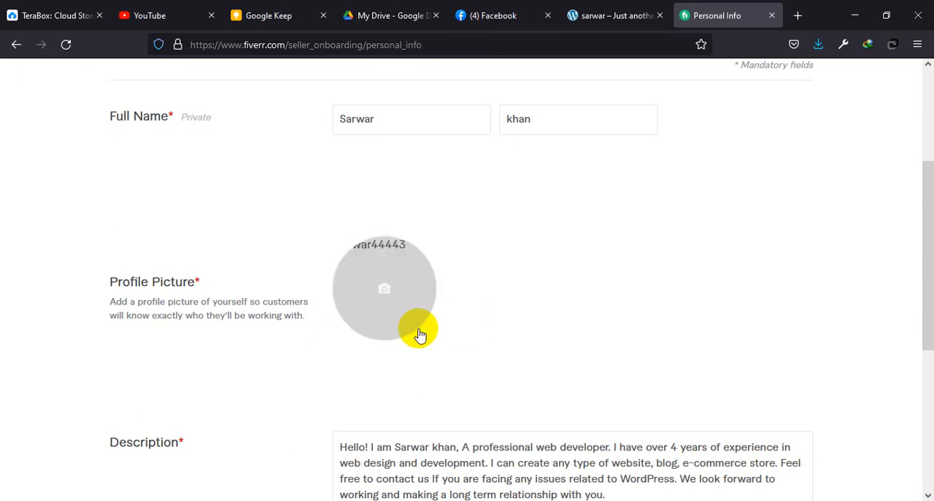
scroll(563, 390, down, 4)
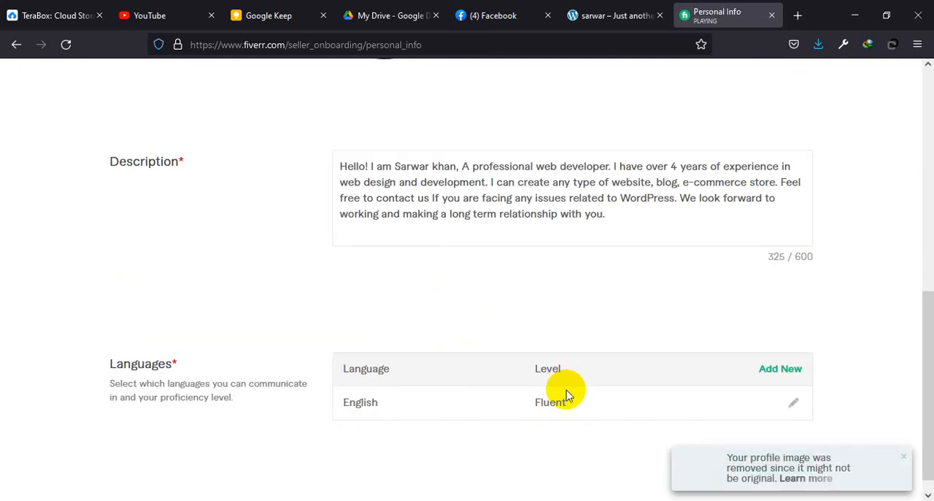
click(740, 448)
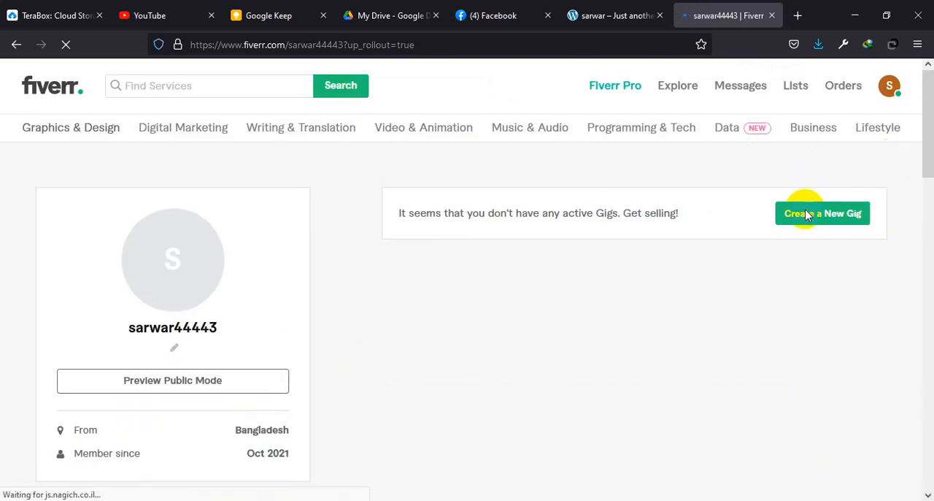
Step: Start creating a new gig again from the profile page and go through the onboarding introduction to Personal Info
click(809, 309)
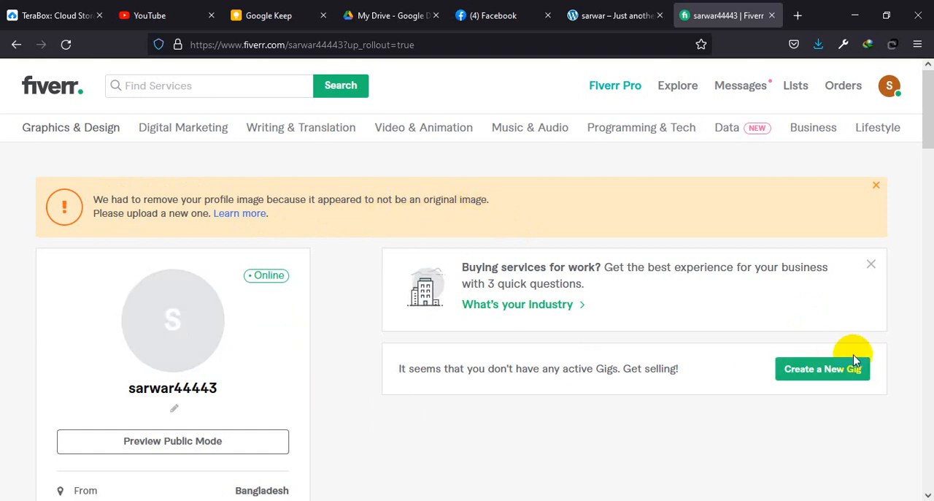
click(820, 365)
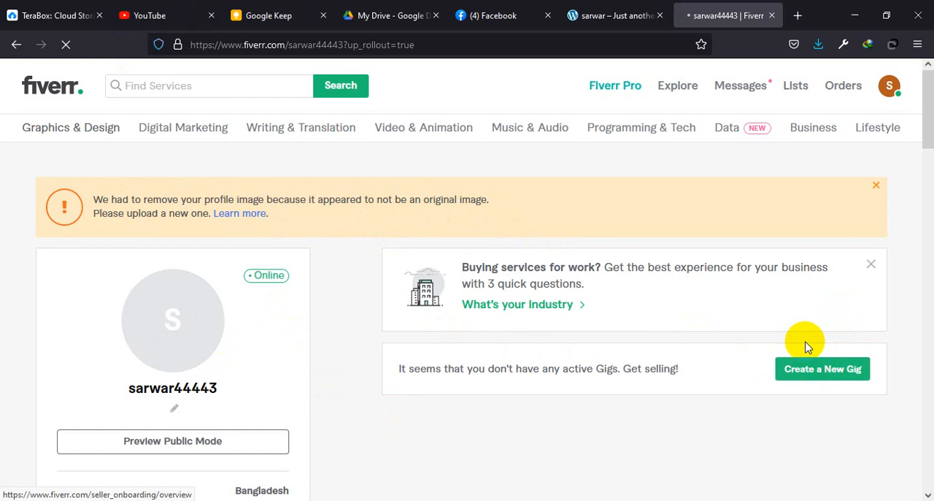
scroll(385, 359, down, 2)
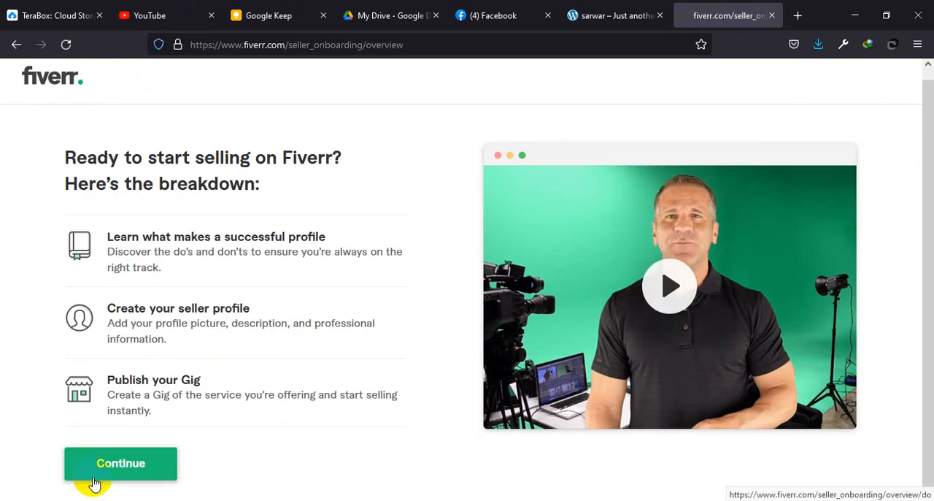
click(102, 480)
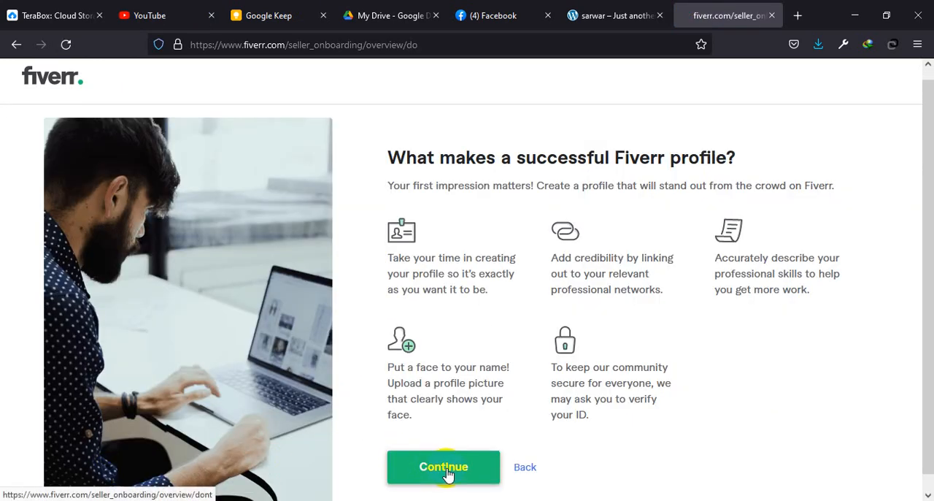
click(445, 470)
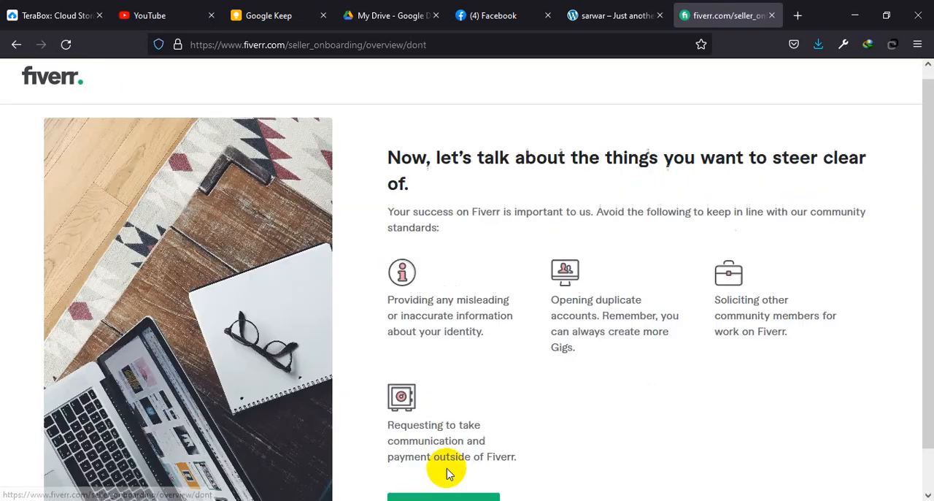
scroll(448, 473, down, 1)
click(457, 461)
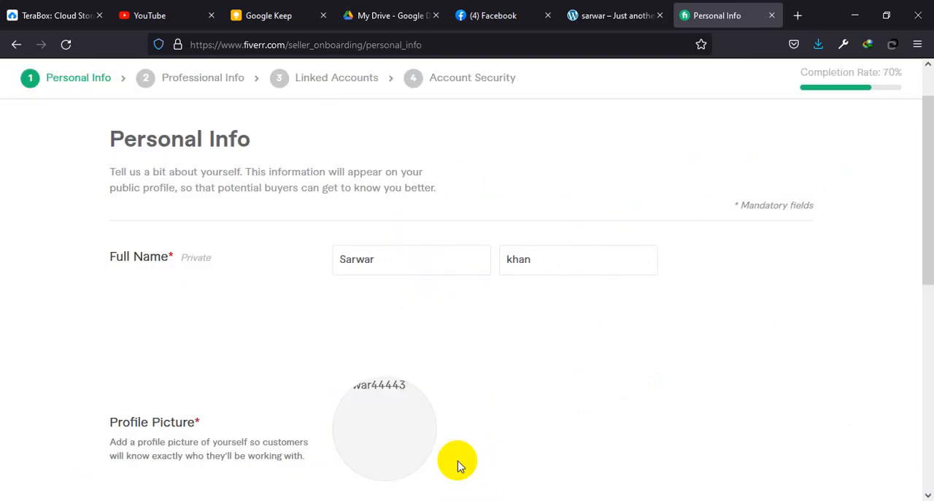
Step: Accept the existing entries on the Personal Info and Professional Info pages and continue to Linked Accounts
scroll(460, 458, down, 3)
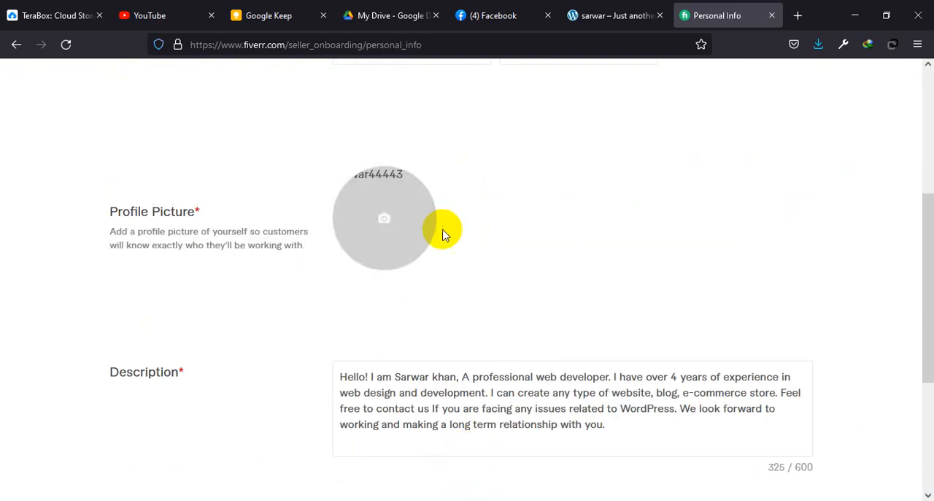
scroll(686, 336, down, 2)
click(759, 450)
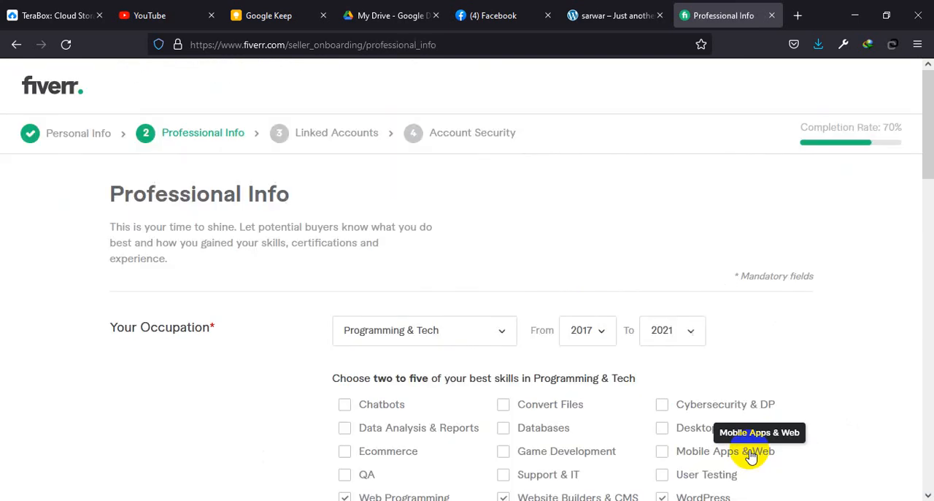
scroll(754, 431, down, 15)
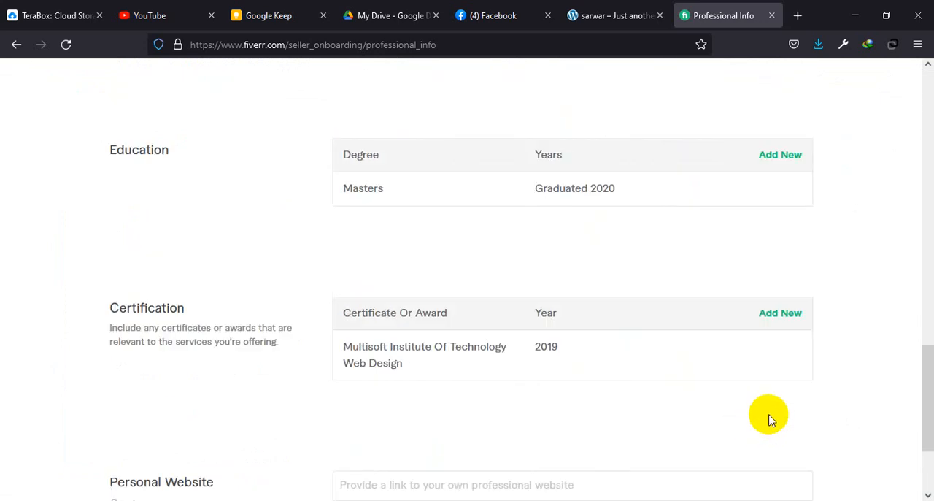
scroll(766, 431, down, 2)
click(764, 452)
Step: Skip connecting further accounts, finish Account Security and complete the onboarding to reach the new gig form
scroll(763, 460, down, 5)
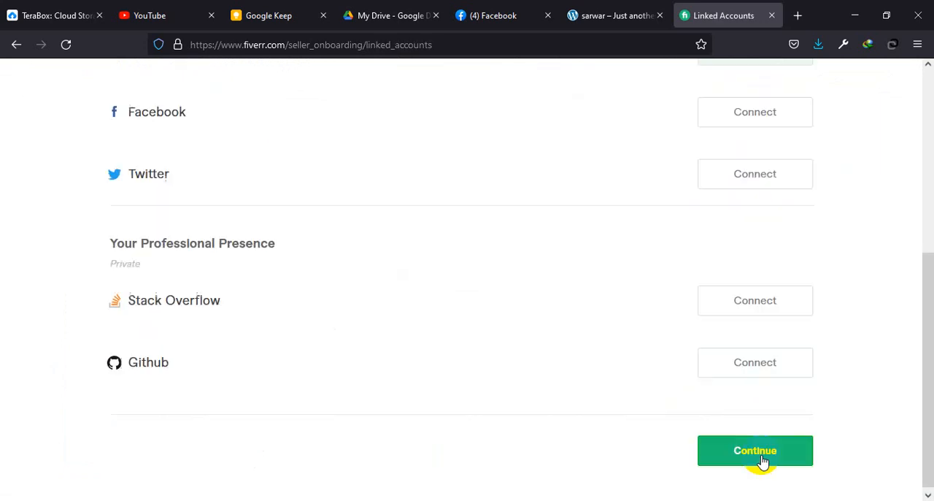
click(763, 460)
click(764, 458)
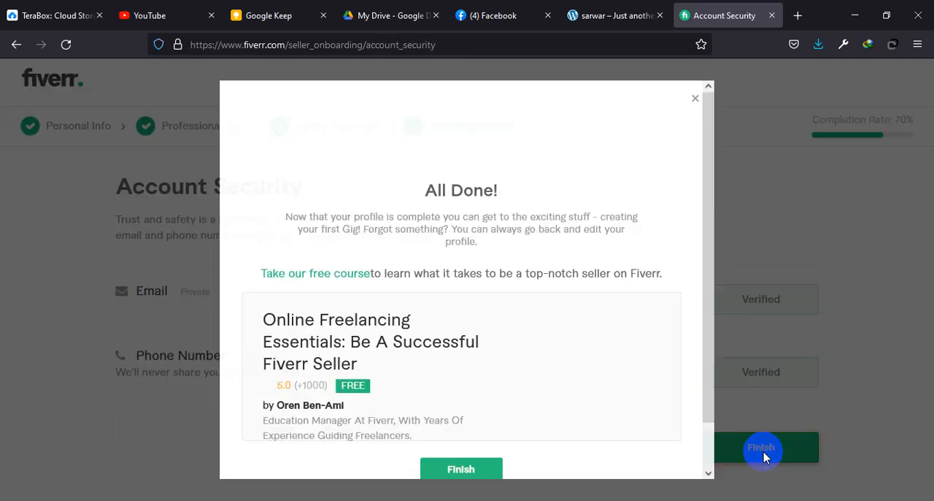
click(461, 422)
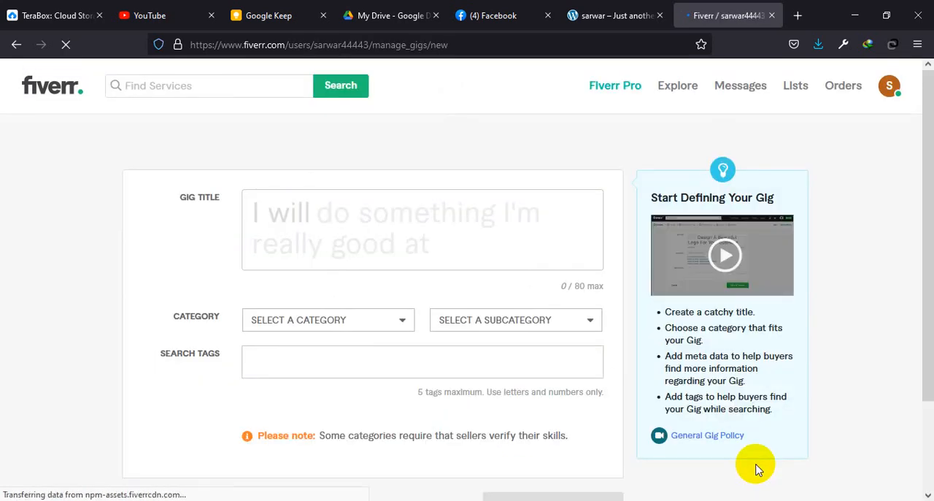
Step: Switch to the Word document and select "design and develop a responsive wordpress website in 10 hours" under the Title heading
click(331, 261)
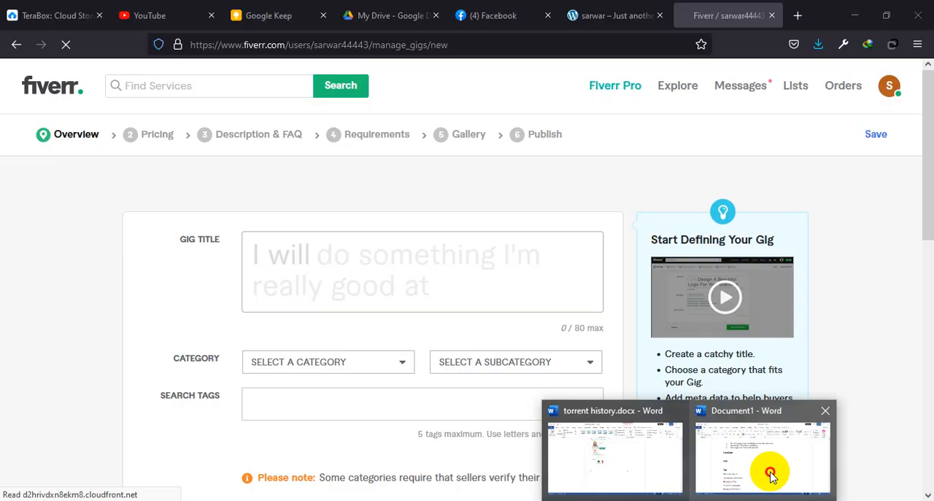
click(773, 475)
key(alt+Tab)
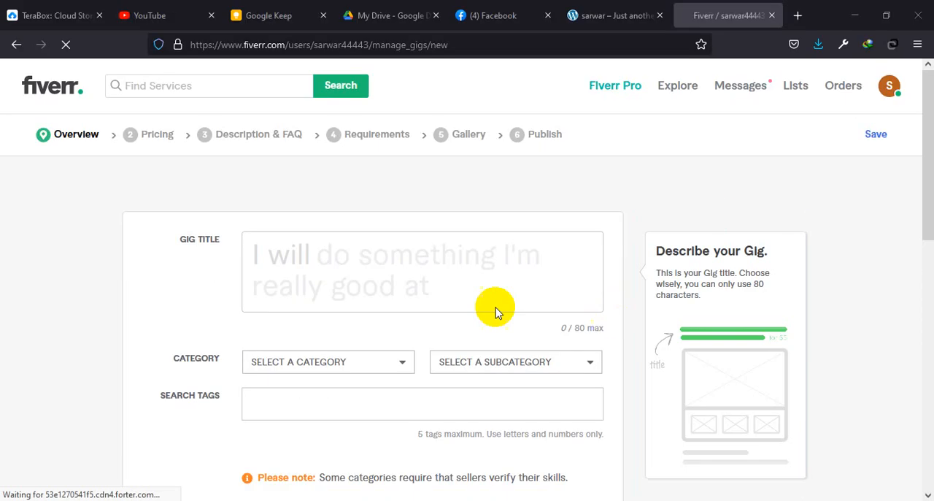
key(alt+Tab)
scroll(538, 325, up, 10)
scroll(539, 325, up, 15)
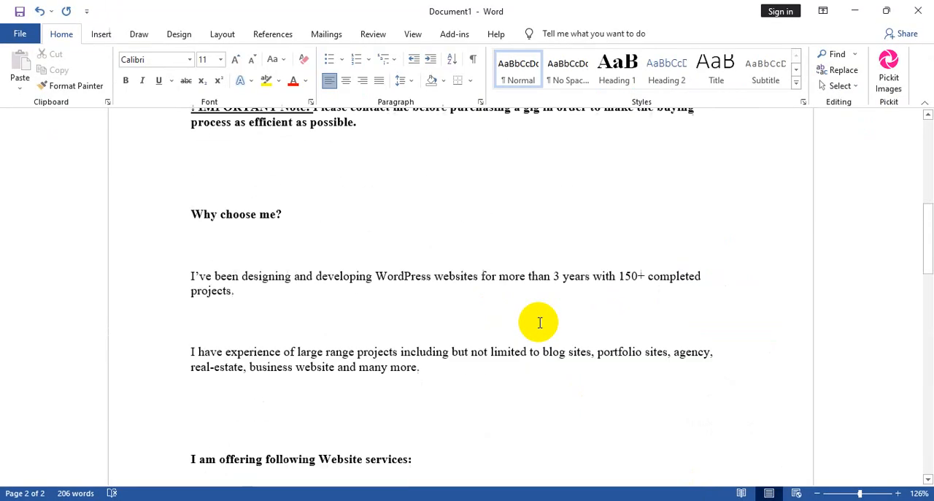
drag(531, 255, 232, 267)
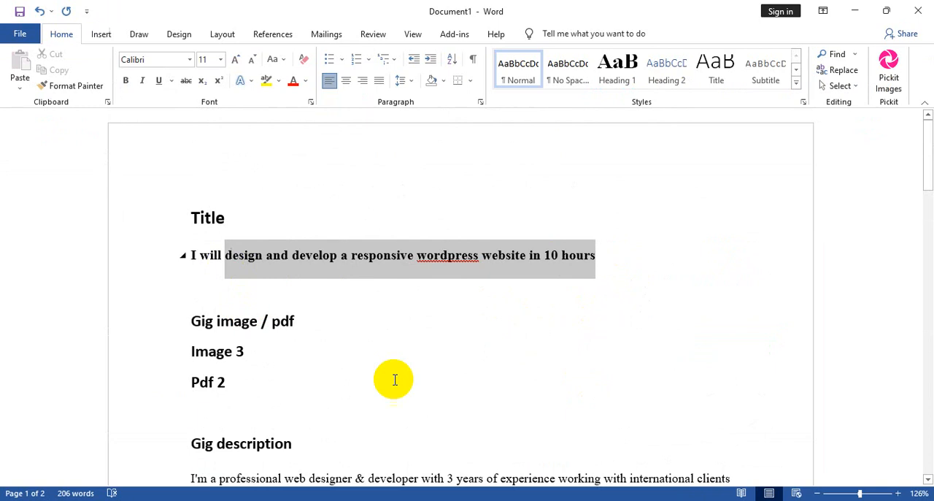
Step: Try to transfer the selected title text from the Word document into the Fiverr gig title field
key(ctrl+y)
key(alt+Tab)
click(434, 236)
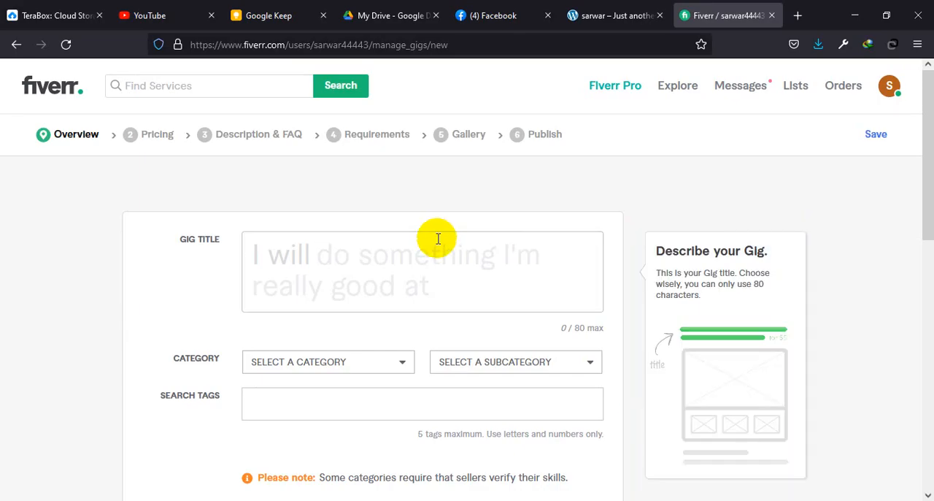
right_click(370, 265)
click(416, 360)
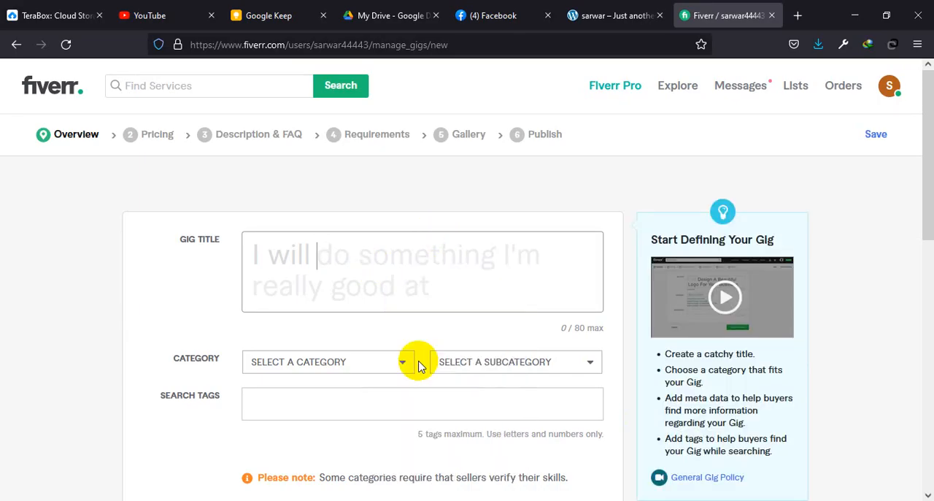
Step: Return to the Word document and copy the selected title text without its opening "I will"
click(748, 463)
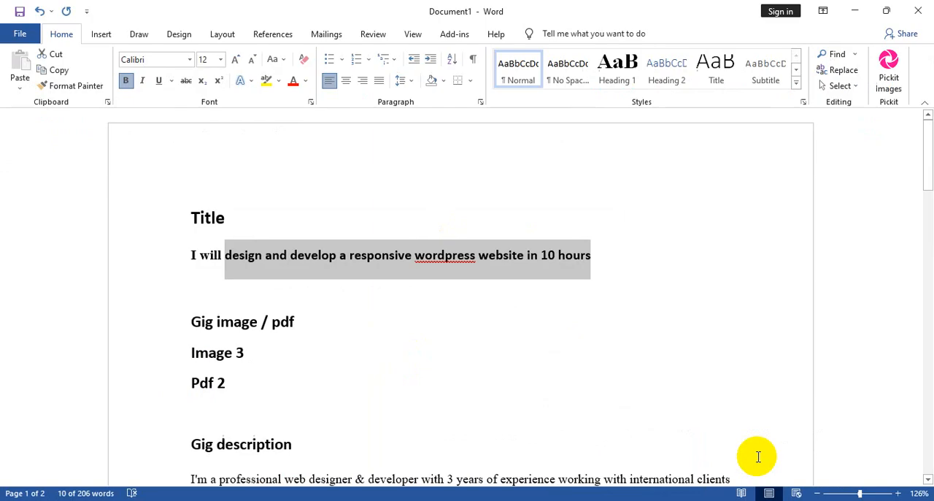
right_click(430, 265)
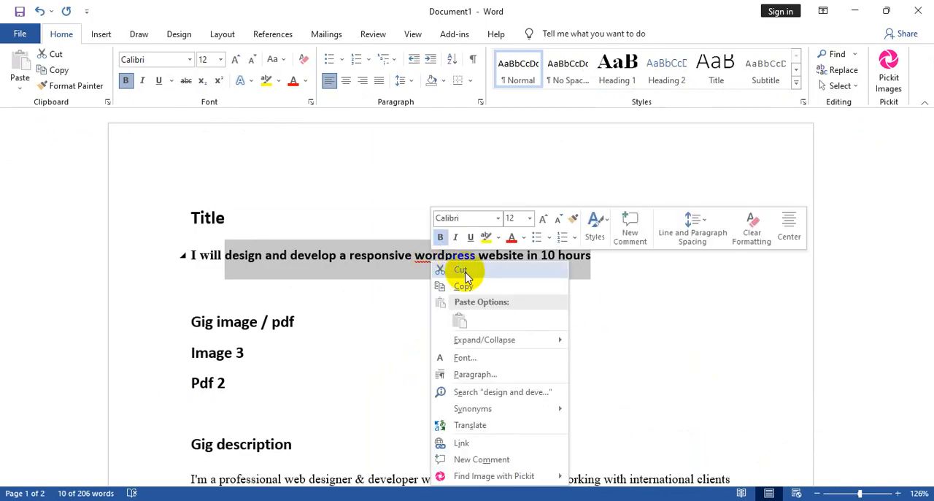
click(461, 283)
click(621, 459)
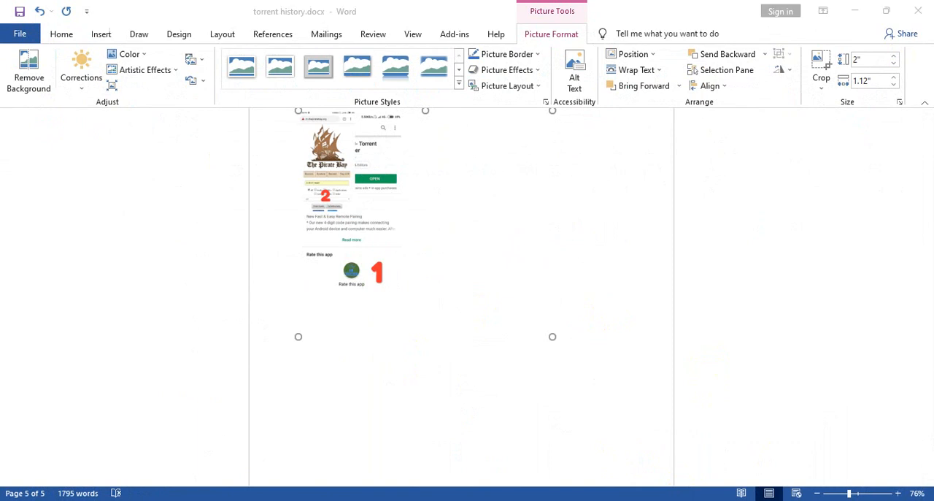
click(733, 462)
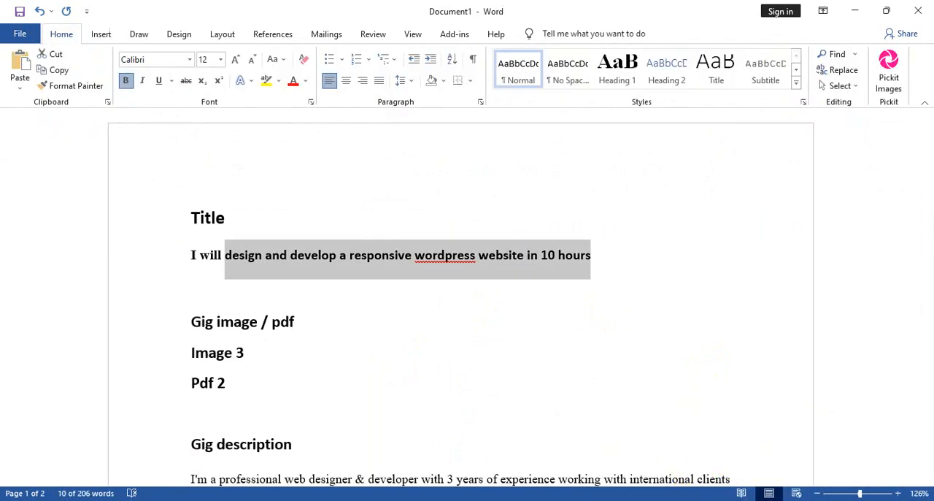
Step: Switch to the Fiverr page, paste "design and develop a responsive wordpress website in 10 hours" as the gig title and check the full text
key(alt+Tab)
click(317, 252)
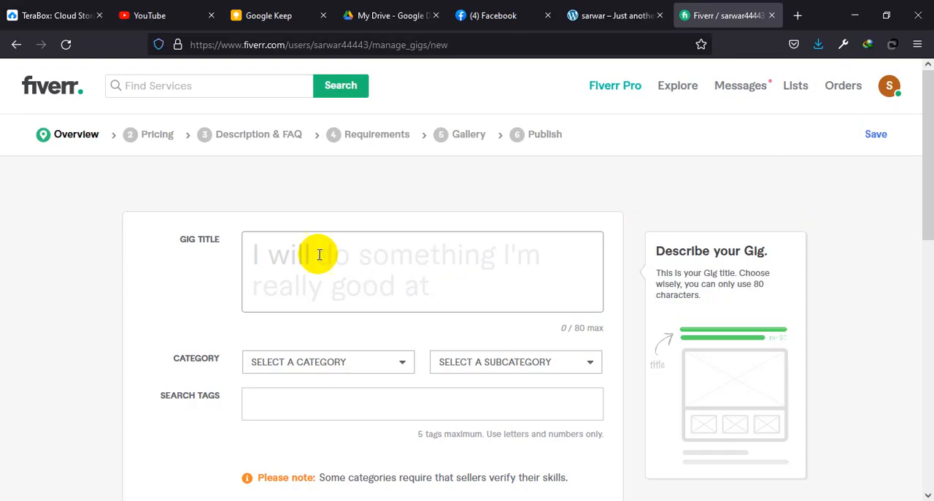
right_click(319, 252)
click(354, 351)
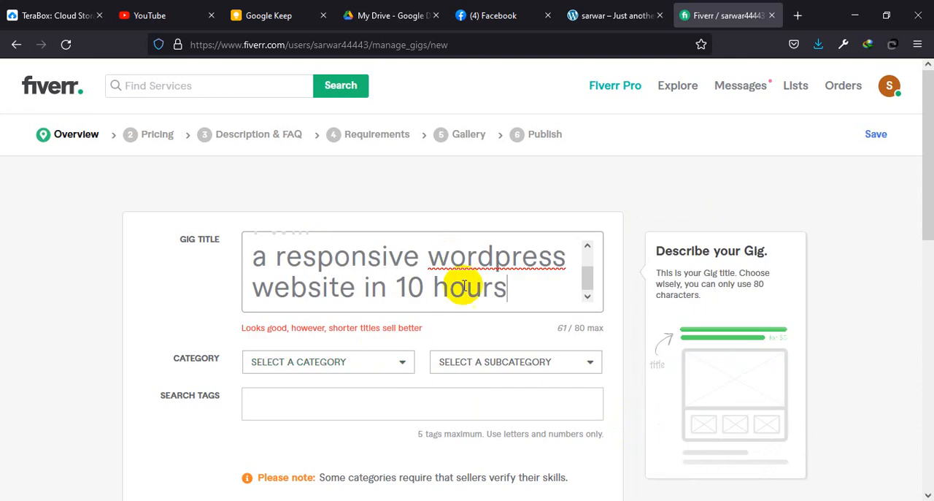
scroll(500, 295, up, 1)
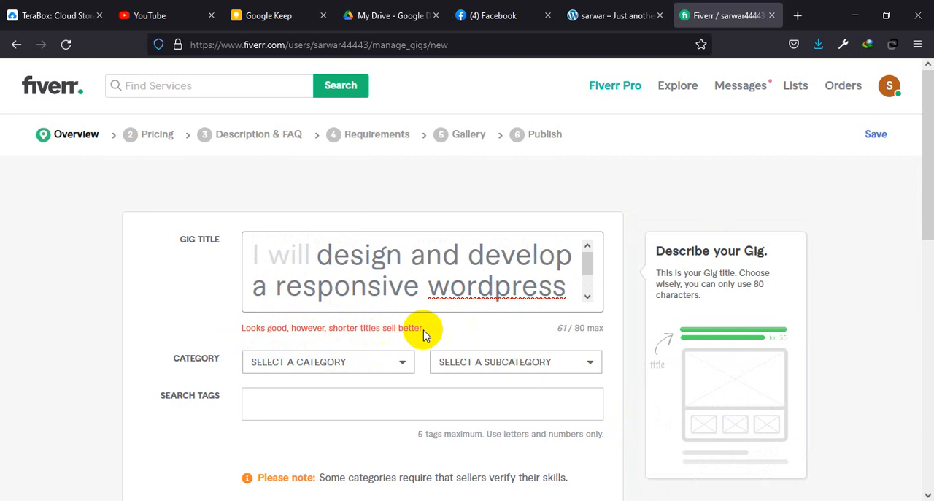
scroll(475, 281, down, 1)
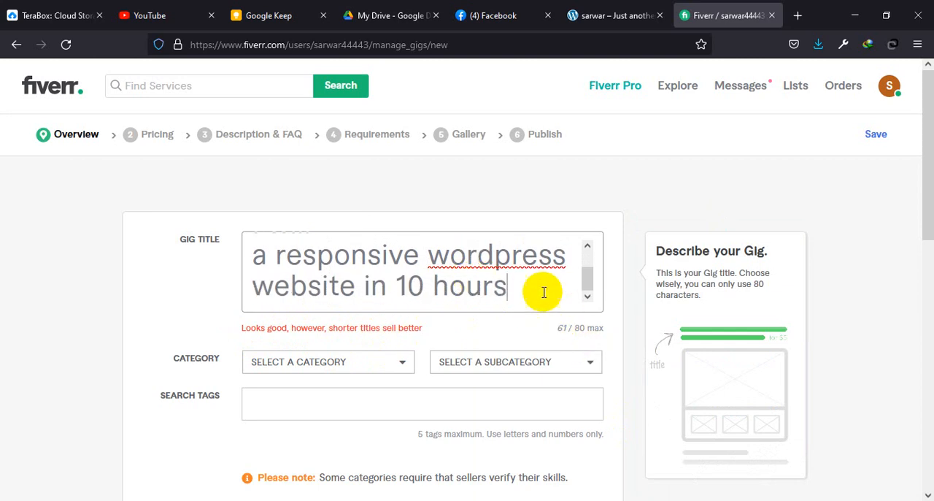
scroll(434, 279, up, 1)
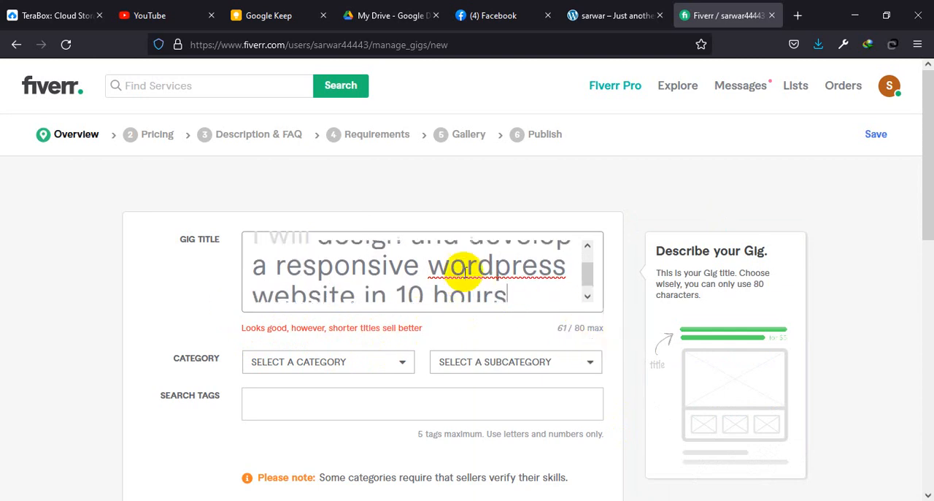
scroll(452, 275, down, 1)
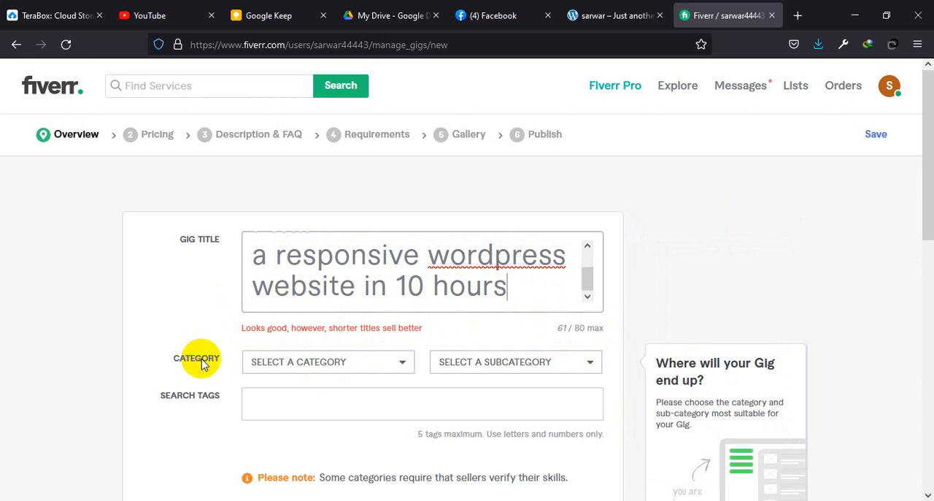
Step: Set the gig's category to Programming & Tech and its subcategory to WordPress
click(398, 362)
scroll(359, 369, down, 2)
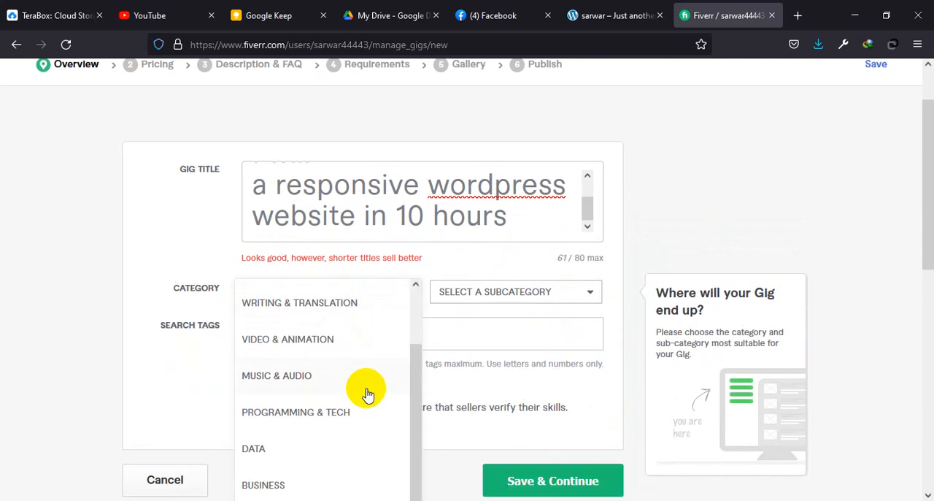
click(330, 412)
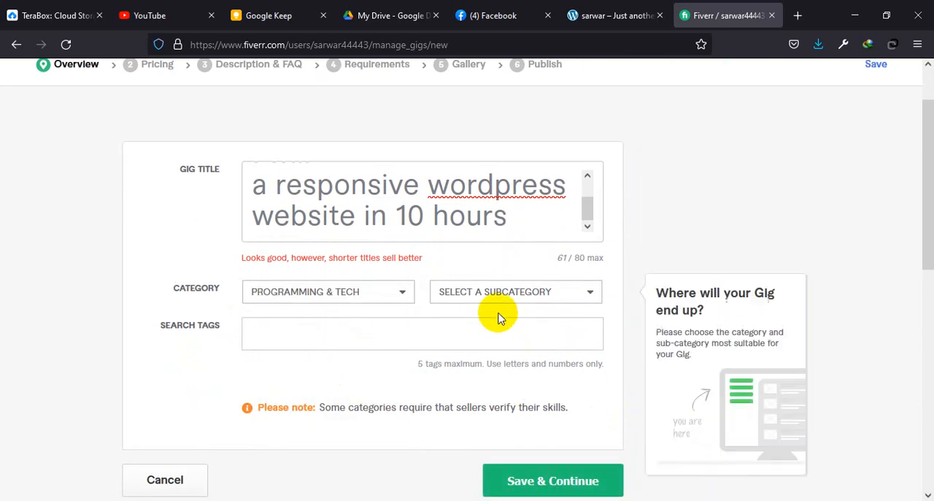
click(565, 293)
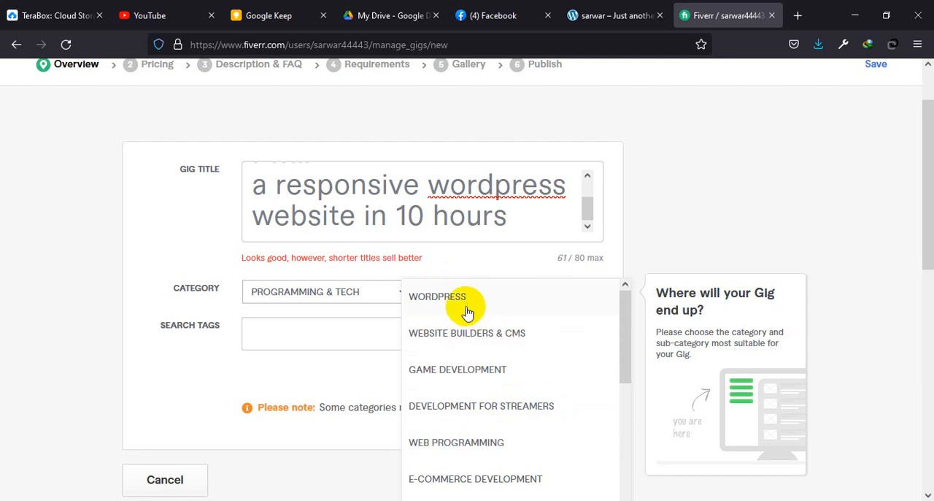
click(442, 306)
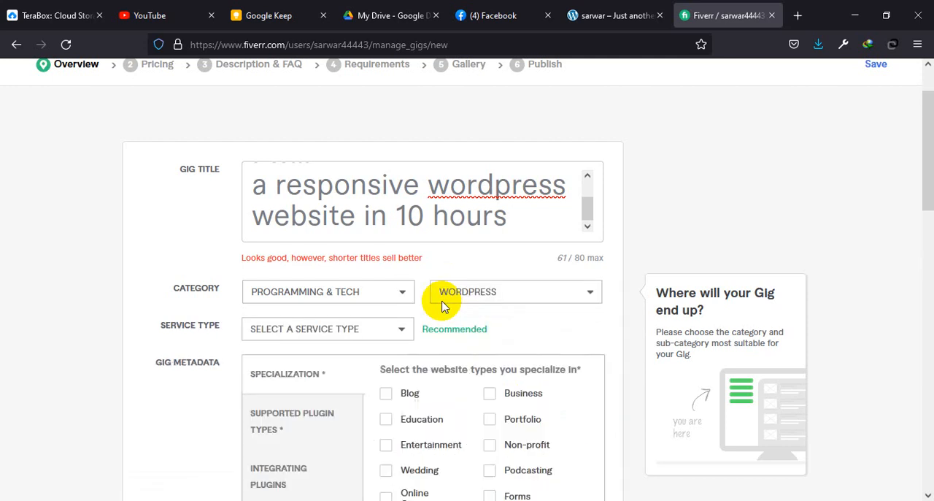
Step: Choose Customization as the gig's service type
click(400, 338)
scroll(388, 375, down, 3)
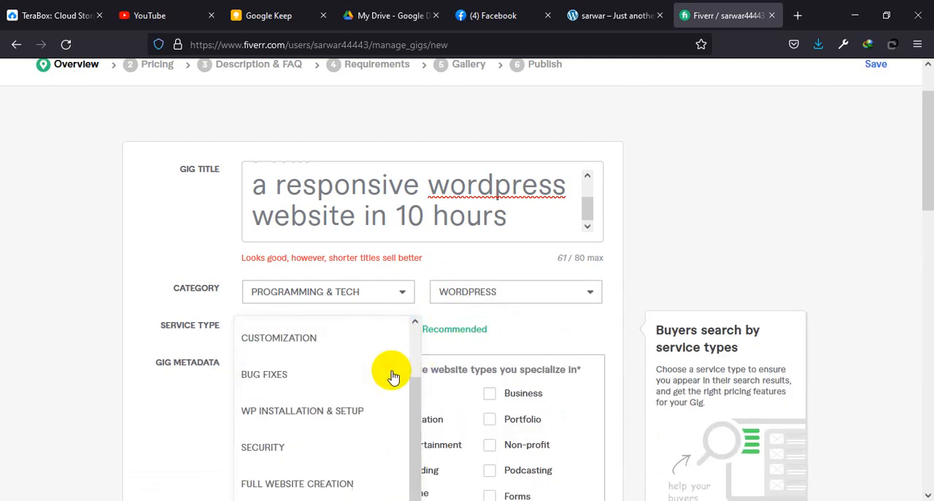
scroll(328, 352, up, 2)
click(308, 376)
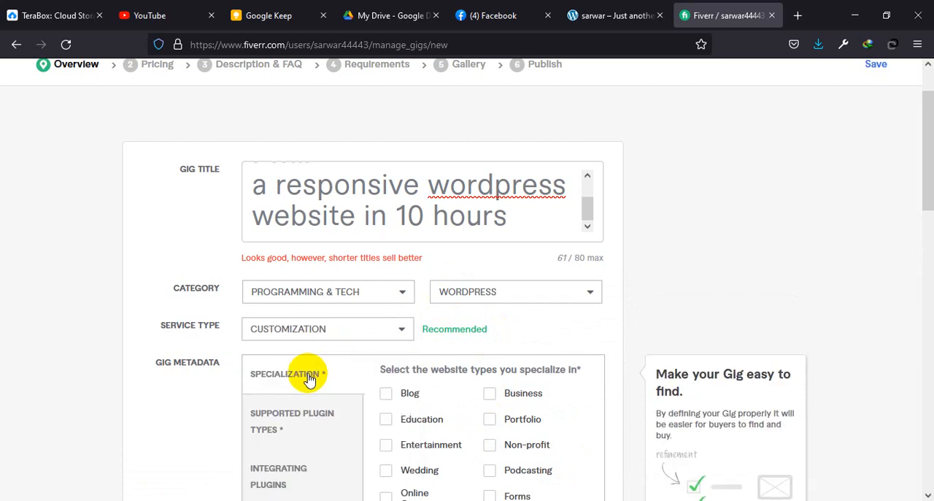
Step: Mark Blog, Education, Entertainment, Wedding, Portal, Business, Portfolio and Forms as the website types in the gig's specialization metadata
scroll(420, 346, down, 3)
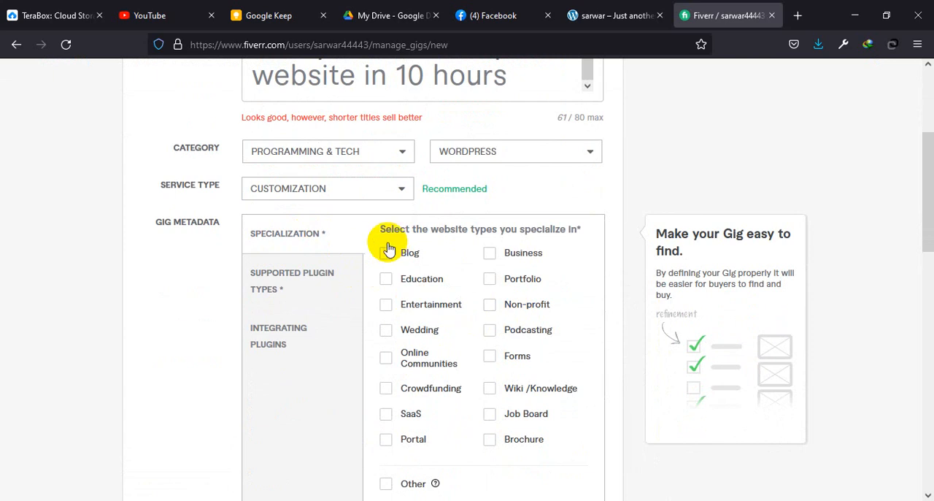
click(387, 281)
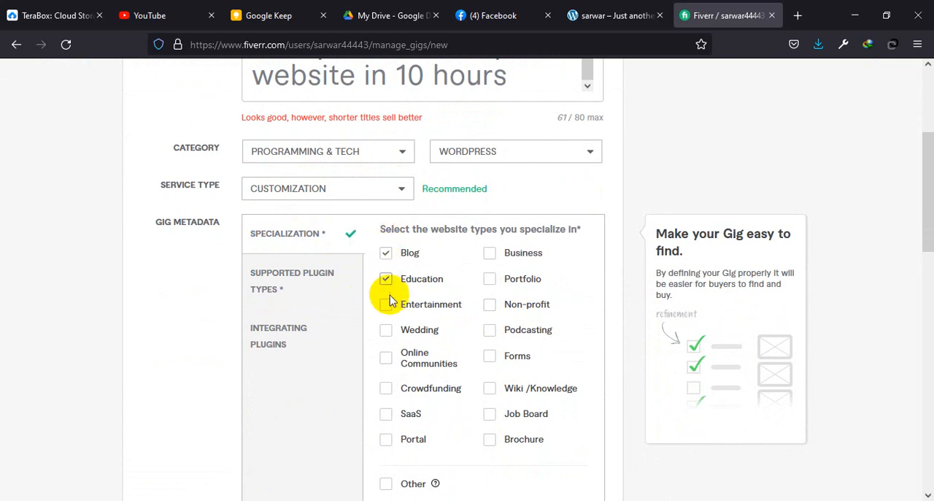
click(386, 305)
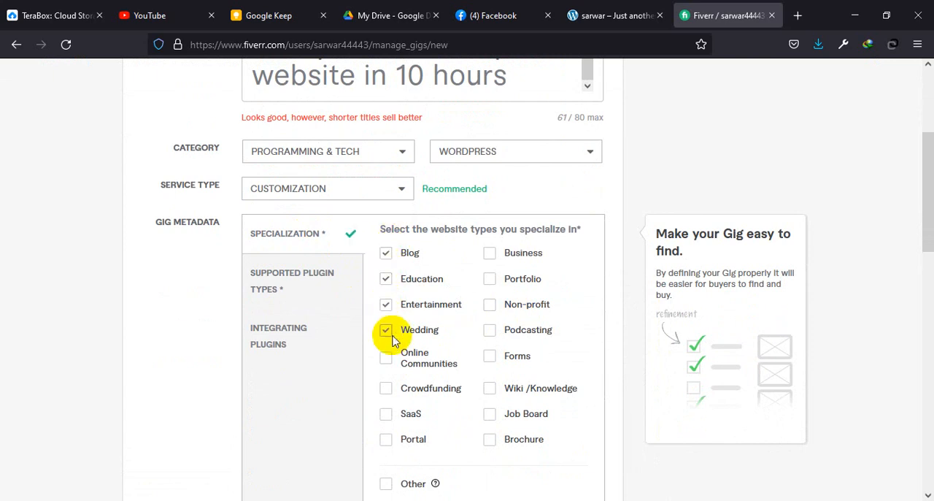
scroll(394, 340, down, 3)
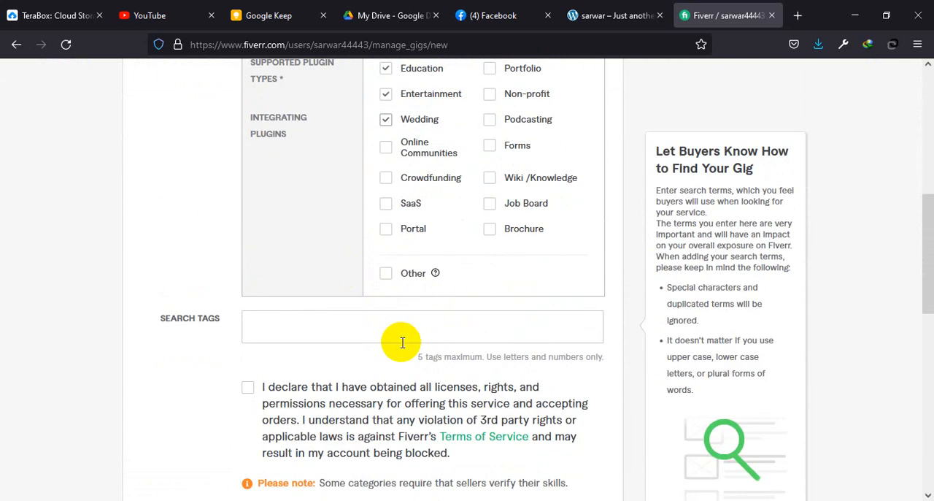
click(387, 232)
scroll(494, 250, up, 2)
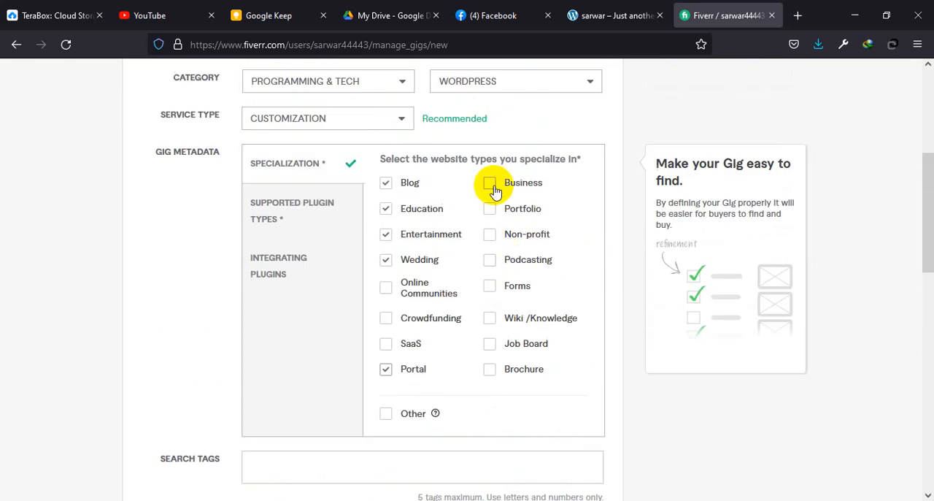
click(490, 186)
click(490, 209)
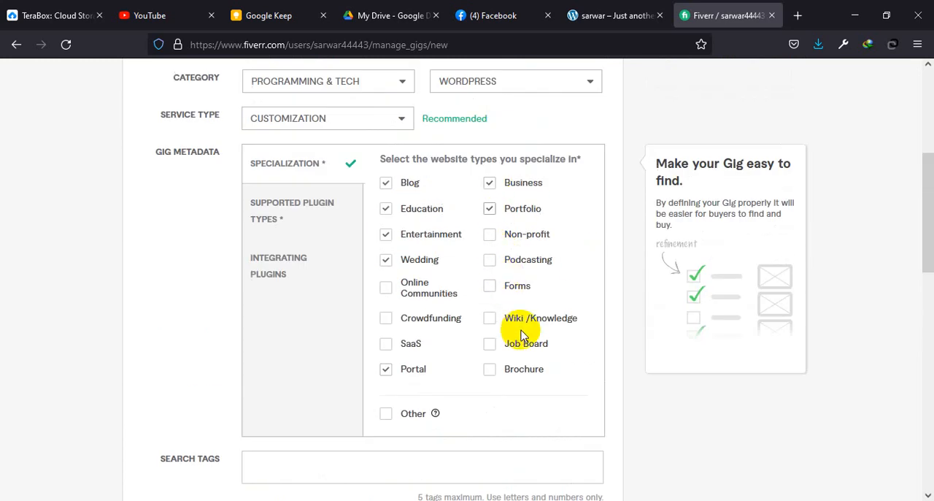
click(493, 288)
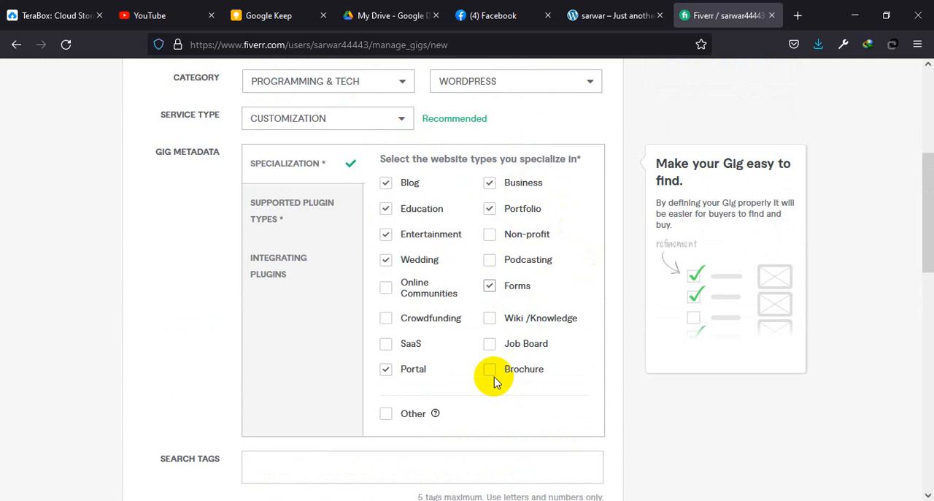
Step: Mark Video, Events, Chat, Gallery, Payment, Social Media, Shipping, Form, Membership and FAQ as the gig's supported plugin types
click(288, 219)
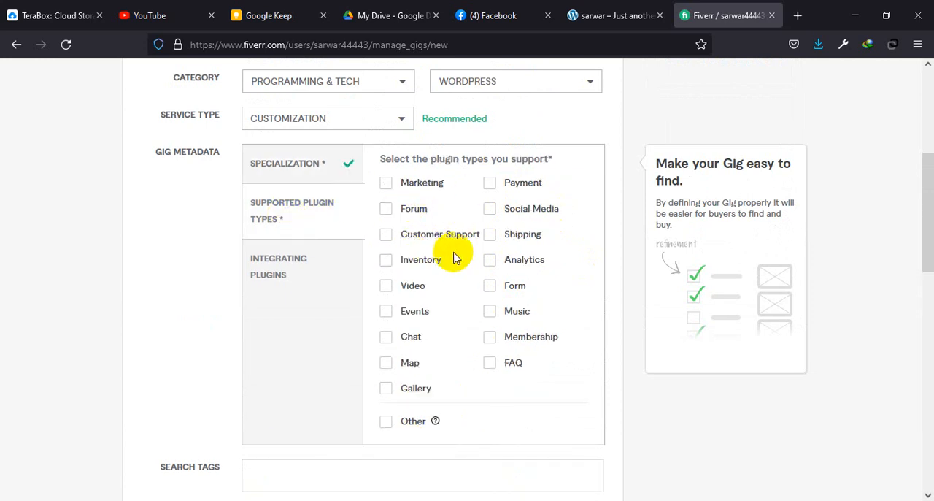
click(387, 286)
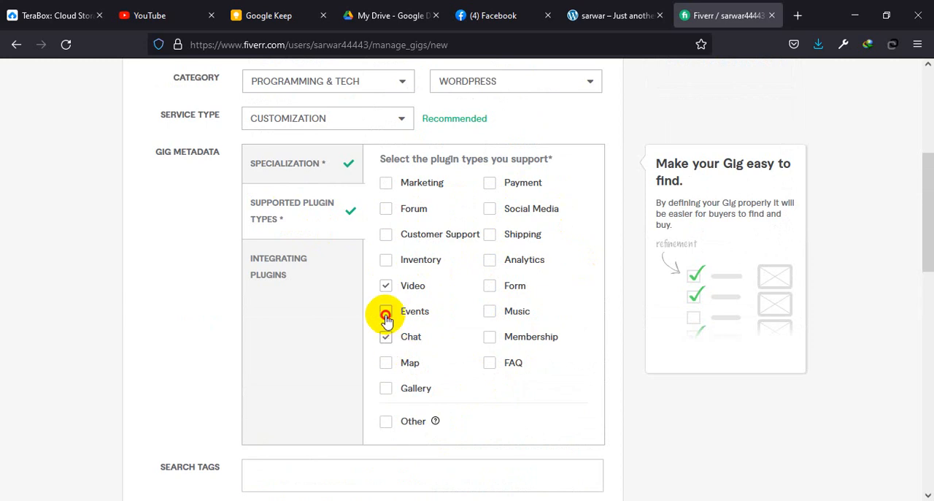
click(386, 316)
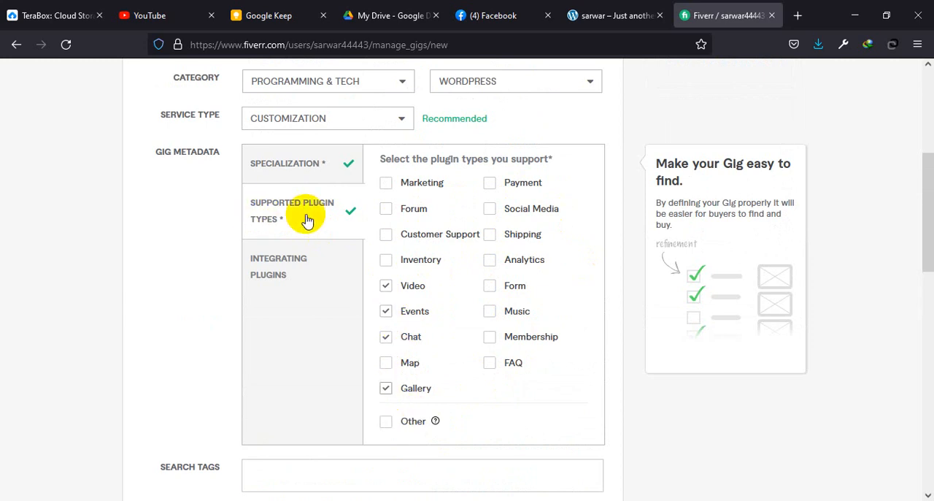
click(491, 189)
click(491, 211)
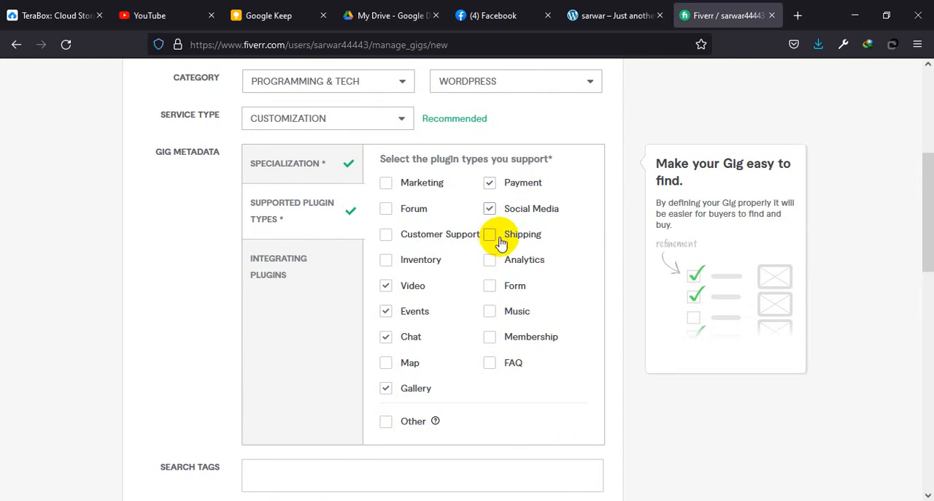
click(490, 234)
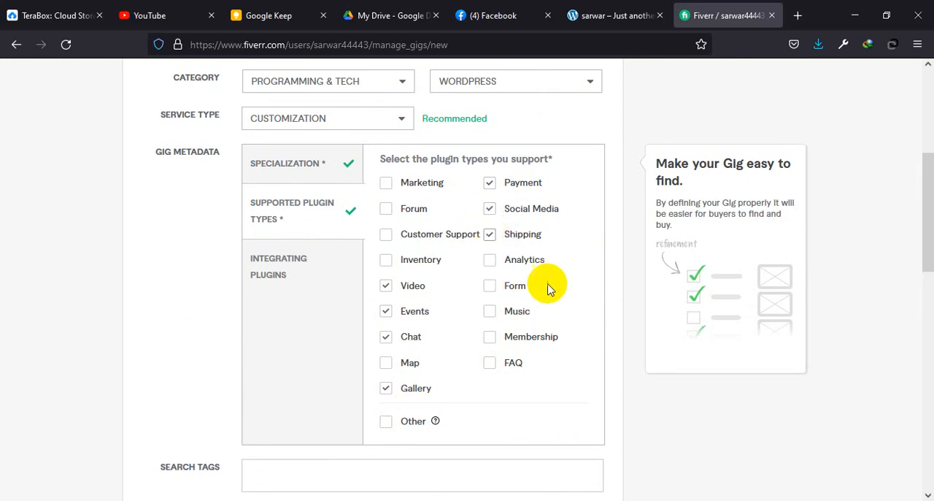
click(490, 287)
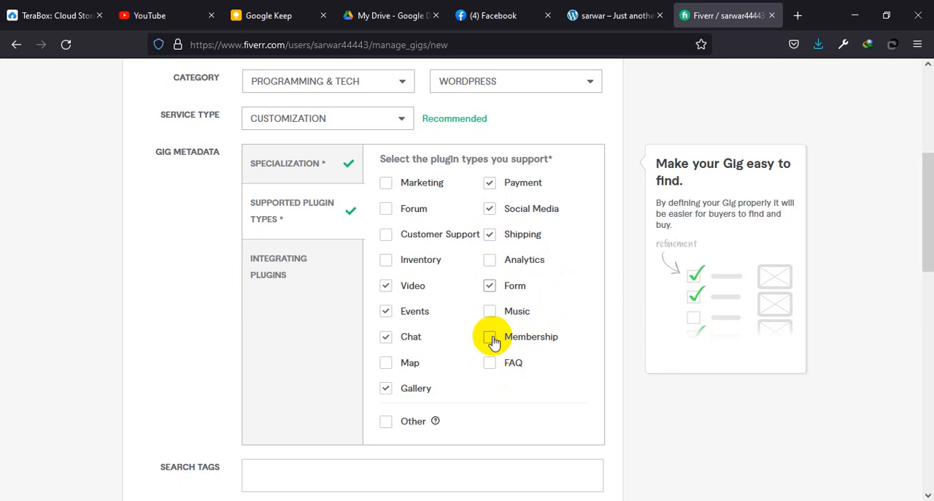
click(489, 338)
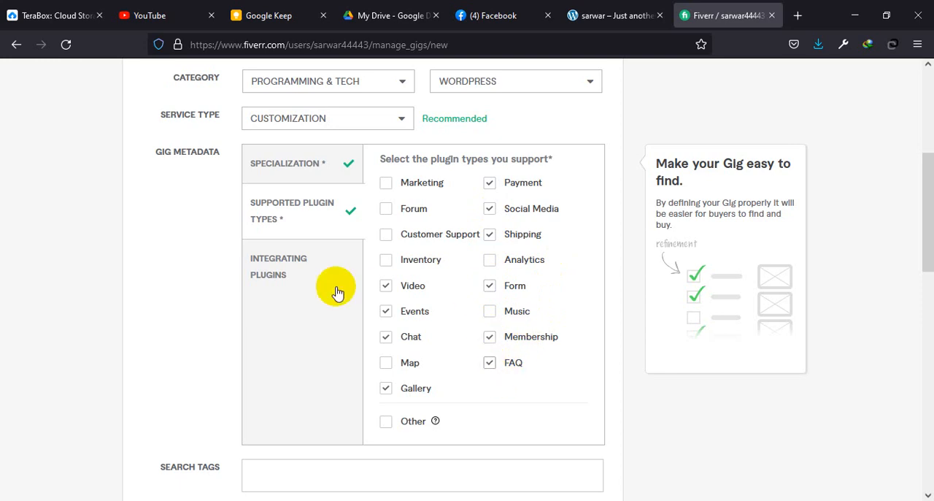
Step: Mark Adsense, All in One SEO Pack, Contact Form 7, Instagram, Mailchimp, WooCommerce and Youtube in the gig's integrating plugins metadata
click(290, 272)
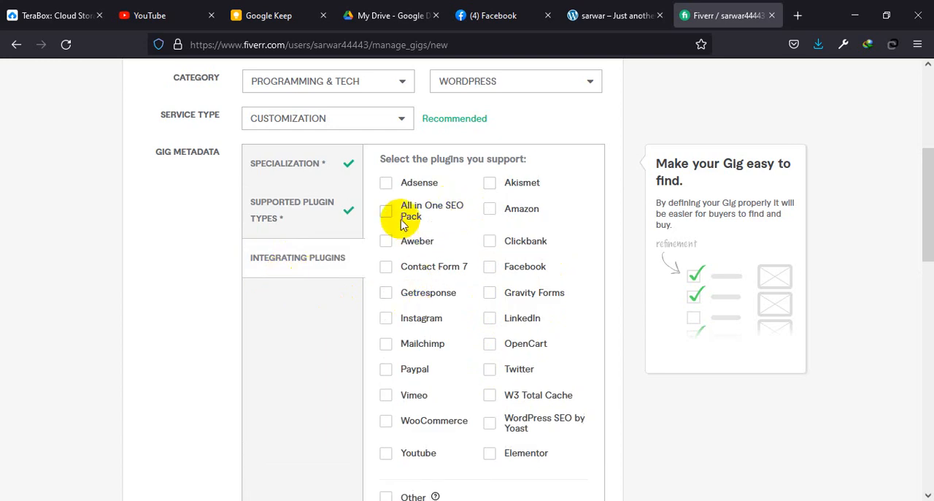
click(387, 187)
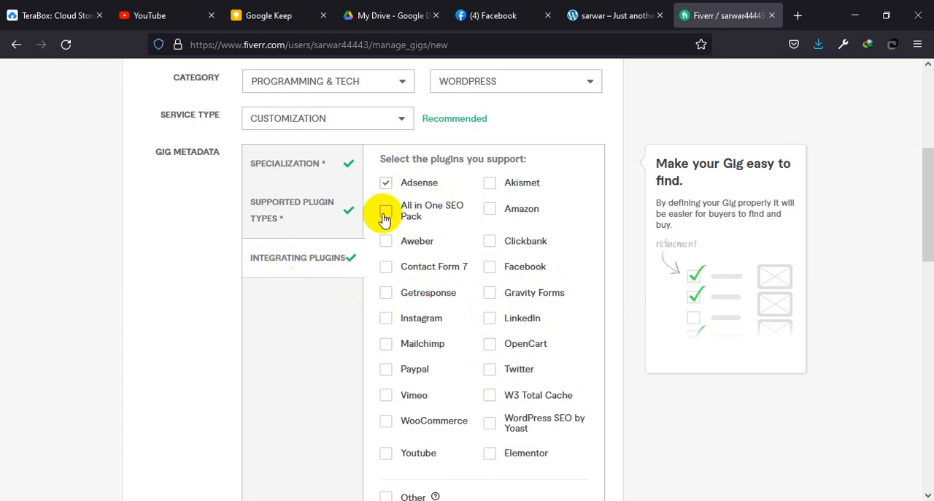
scroll(394, 259, down, 2)
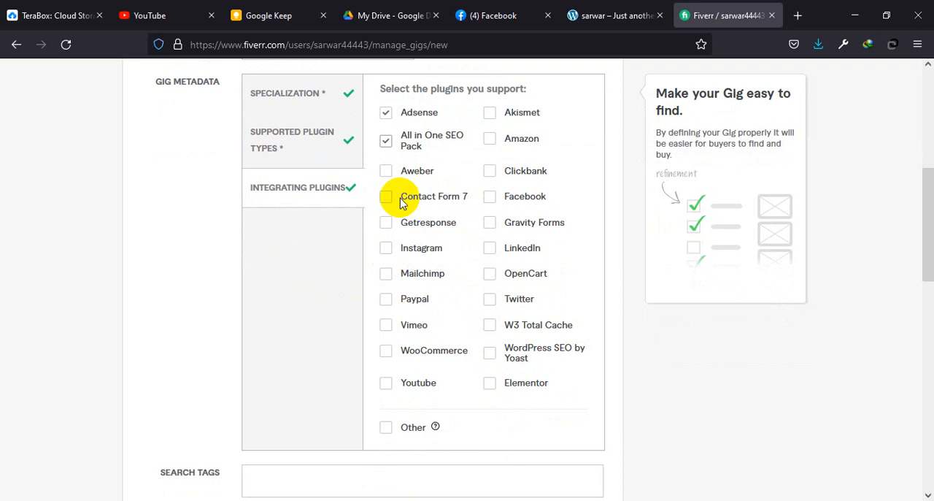
click(385, 198)
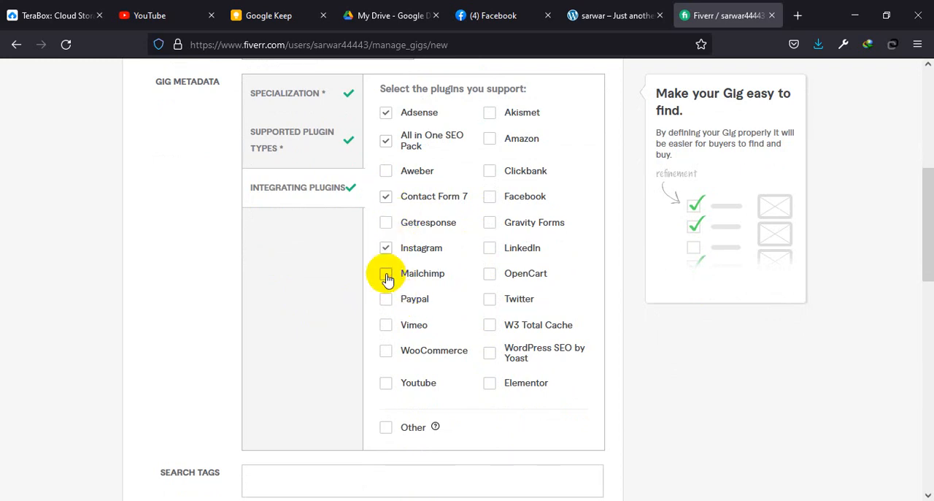
click(384, 272)
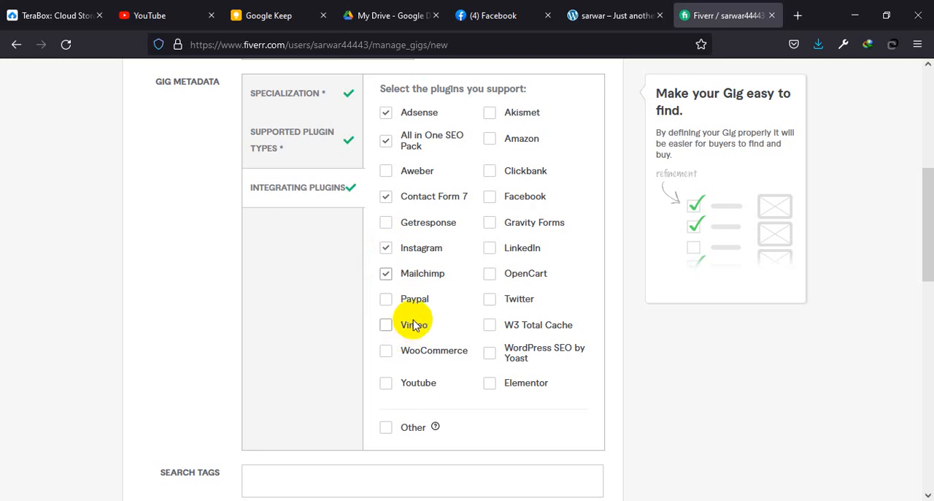
click(387, 354)
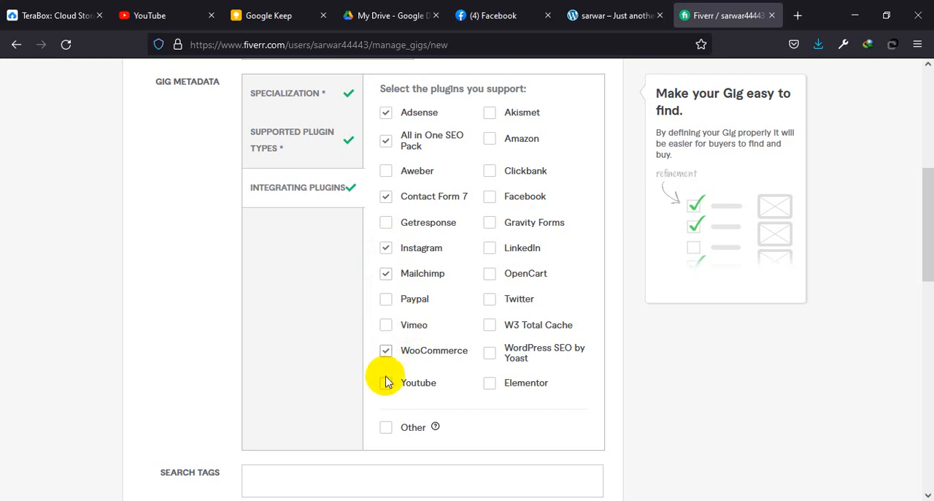
click(386, 386)
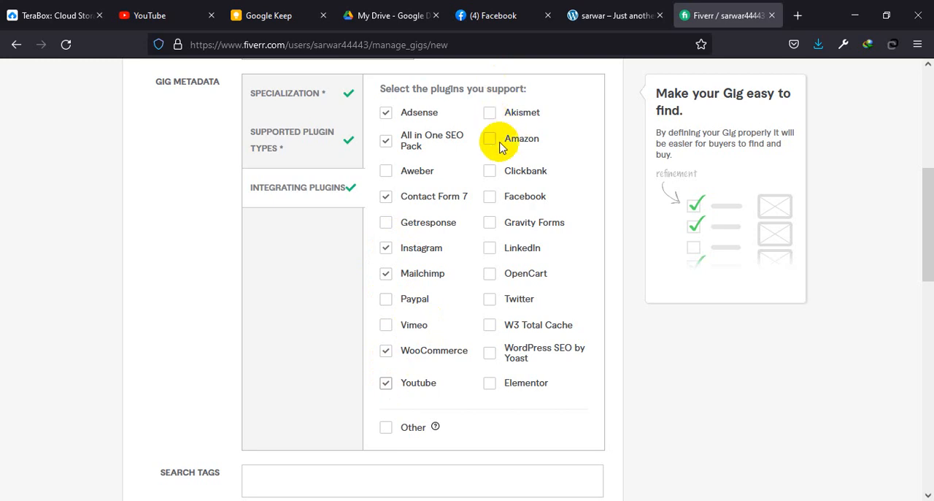
Step: Add Facebook, LinkedIn, Twitter, W3 Total Cache, WordPress SEO by Yoast and Elementor to the integrating plugins and review the selection
click(491, 199)
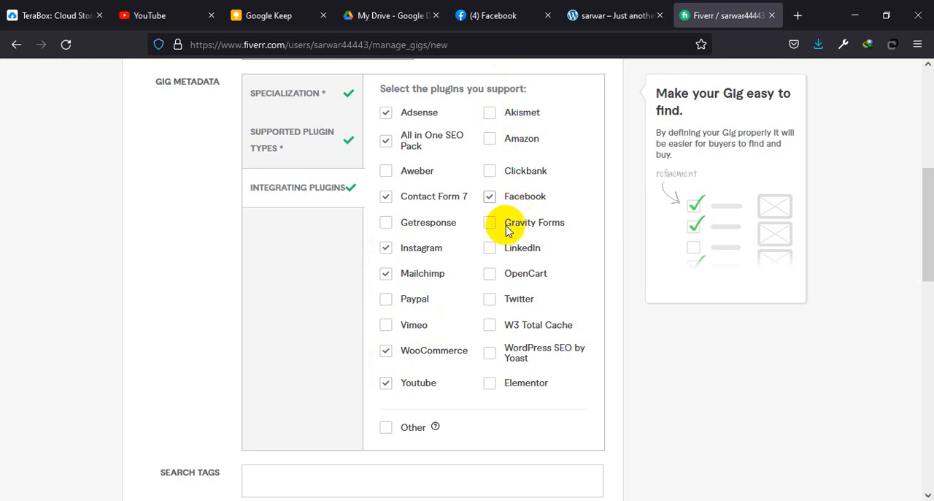
click(490, 251)
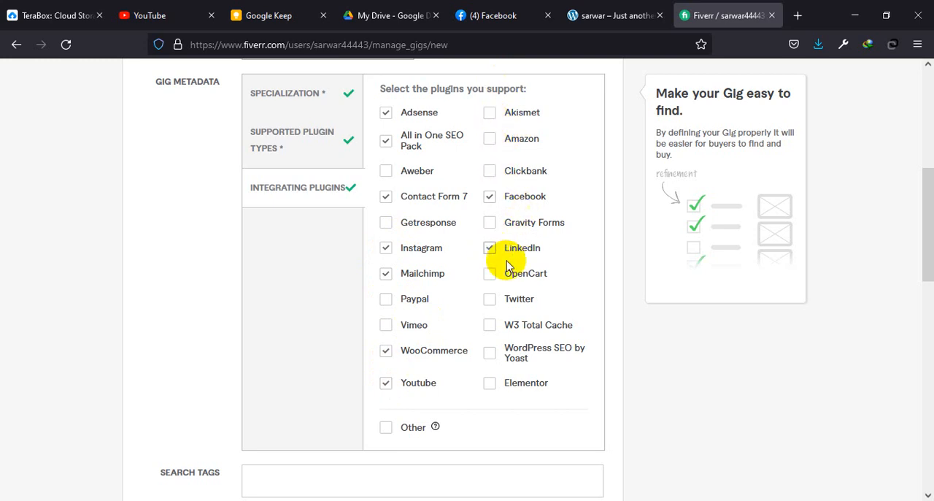
click(489, 305)
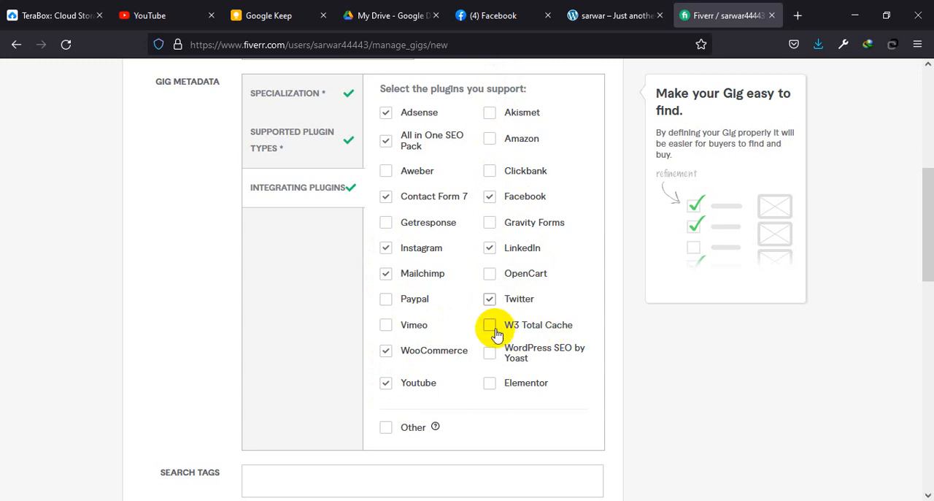
click(486, 330)
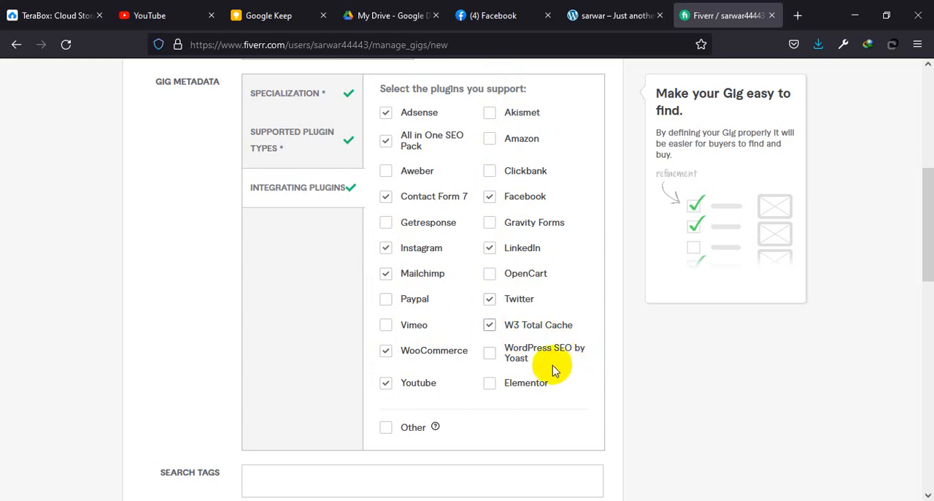
click(487, 354)
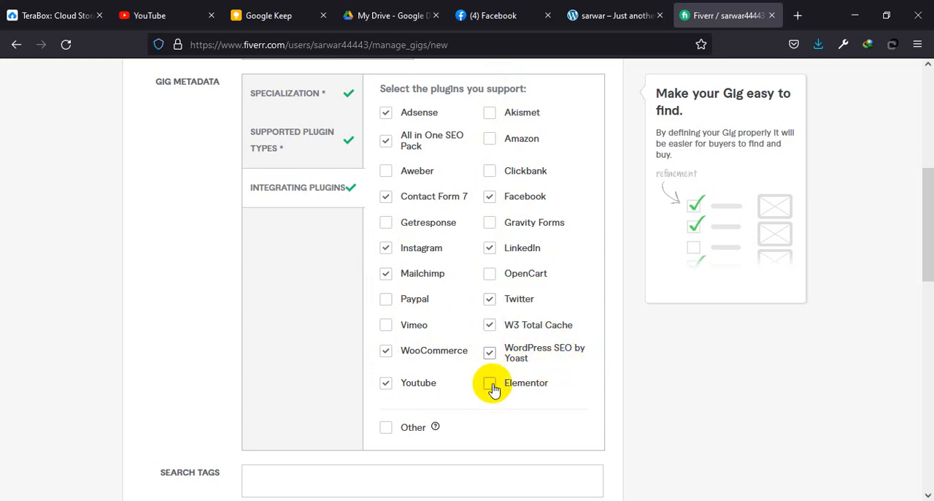
click(490, 385)
scroll(463, 328, down, 5)
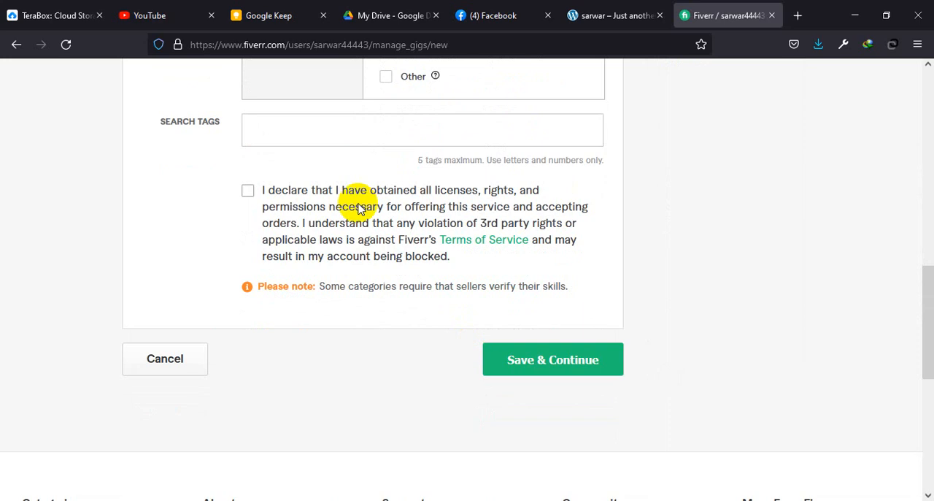
scroll(411, 265, up, 3)
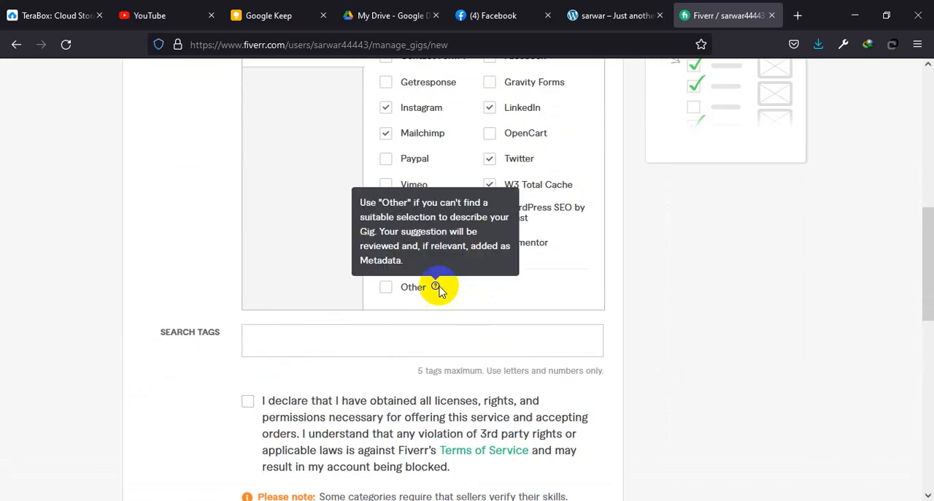
scroll(437, 286, up, 2)
scroll(437, 291, up, 1)
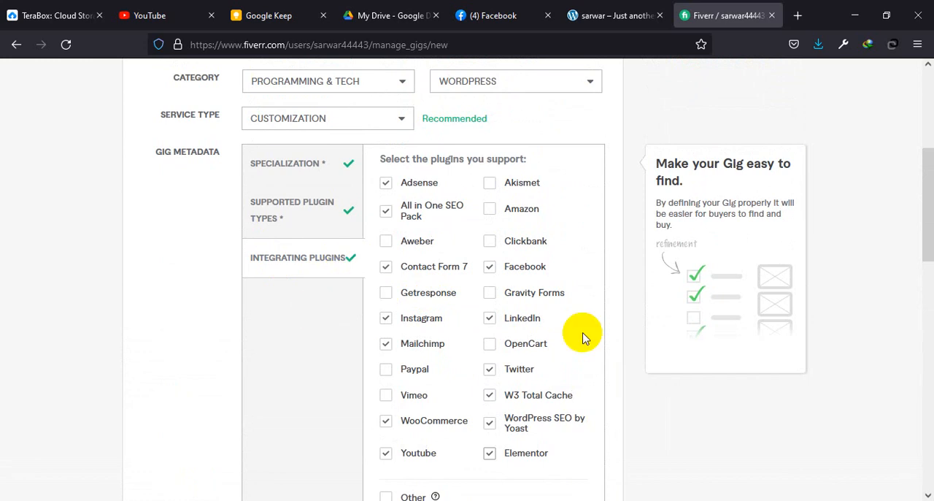
Step: Switch to Document1 in Word and select "WordPress website" in the list under the Tag heading
scroll(582, 337, down, 5)
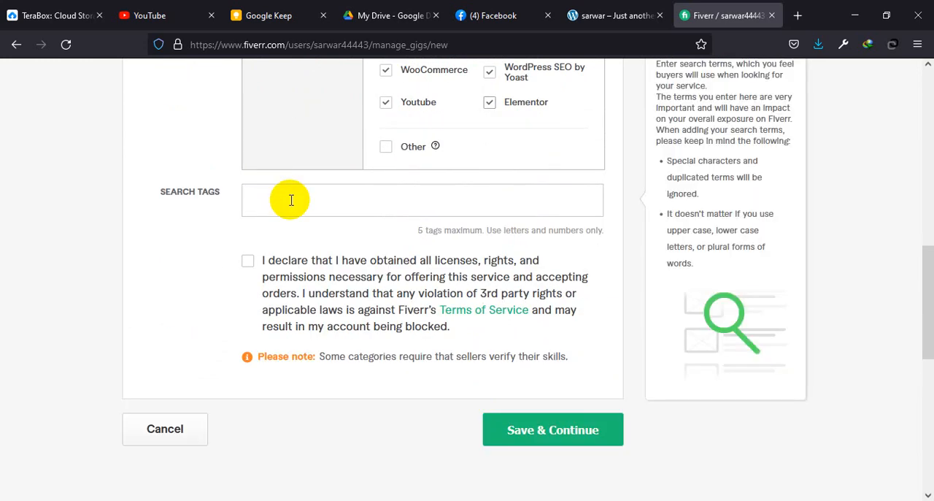
click(740, 448)
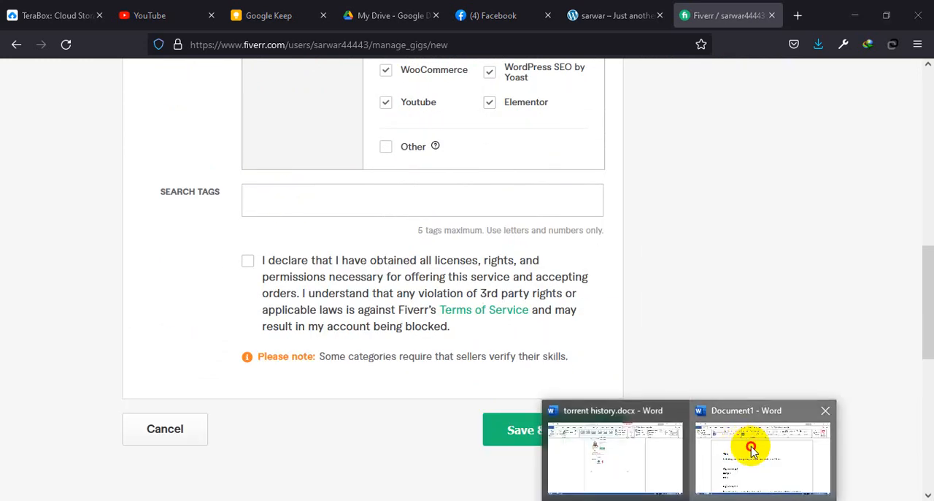
scroll(586, 363, down, 10)
scroll(584, 358, down, 20)
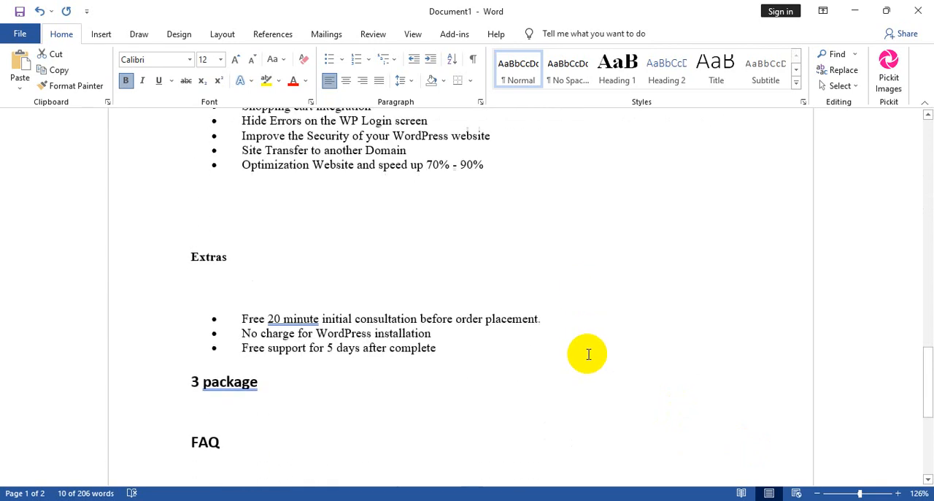
triple_click(251, 233)
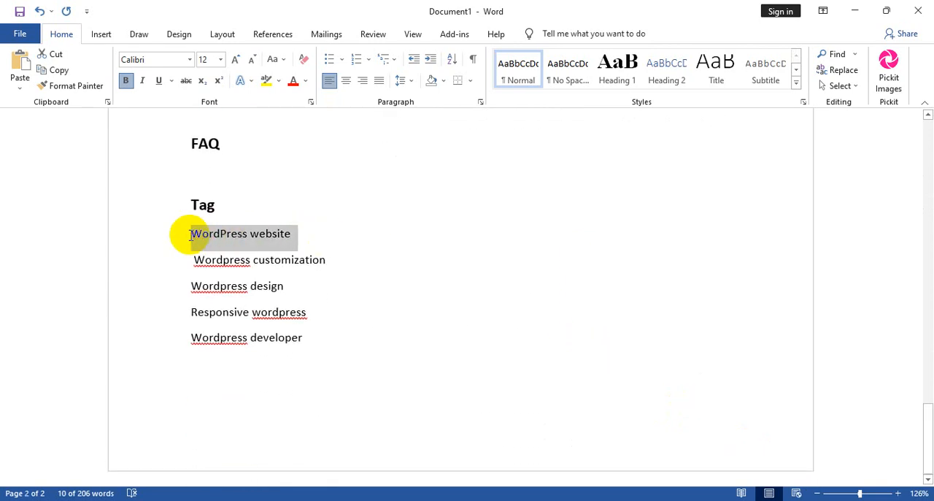
click(675, 499)
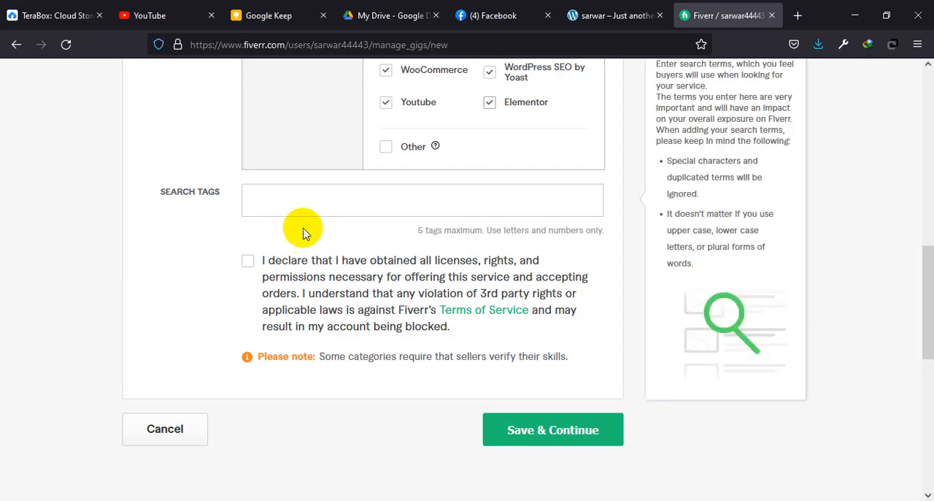
text(design and develop a responsive wordpress website in 10 hours)
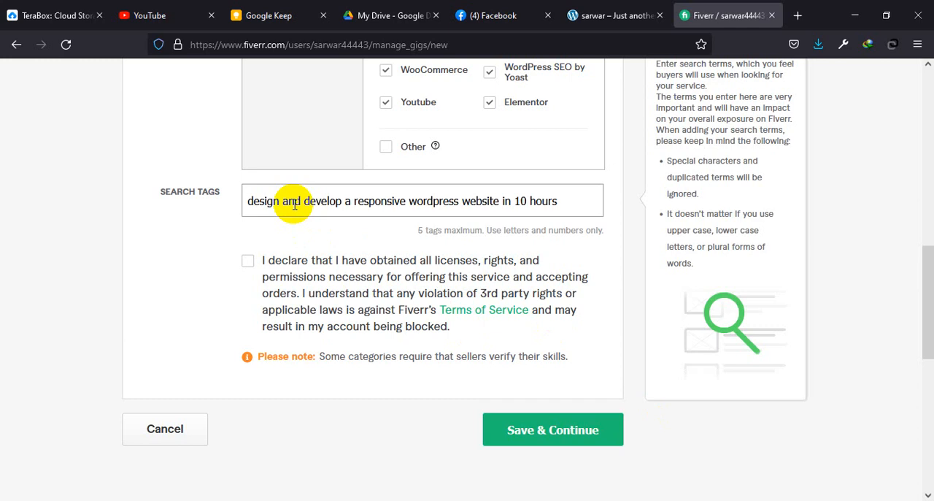
key(ctrl+z)
Step: Return to the Word document and copy the selected "WordPress website" tag text
click(688, 499)
click(732, 443)
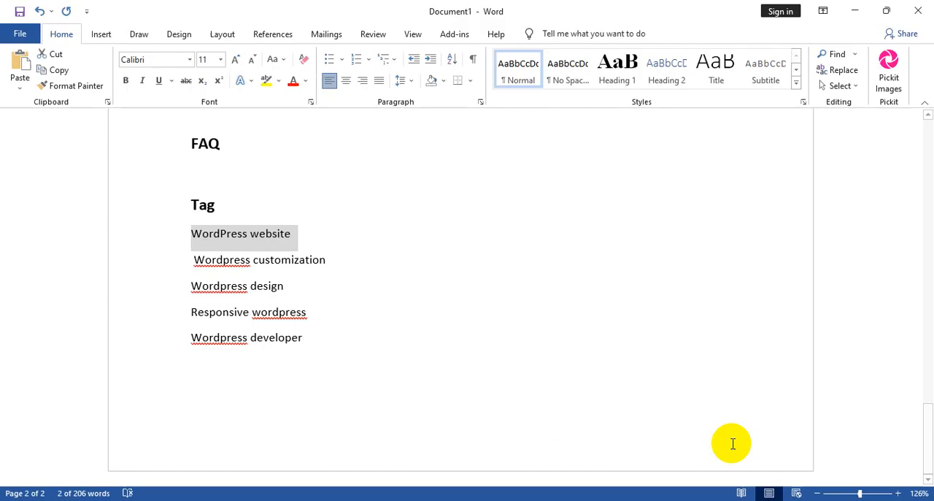
right_click(270, 234)
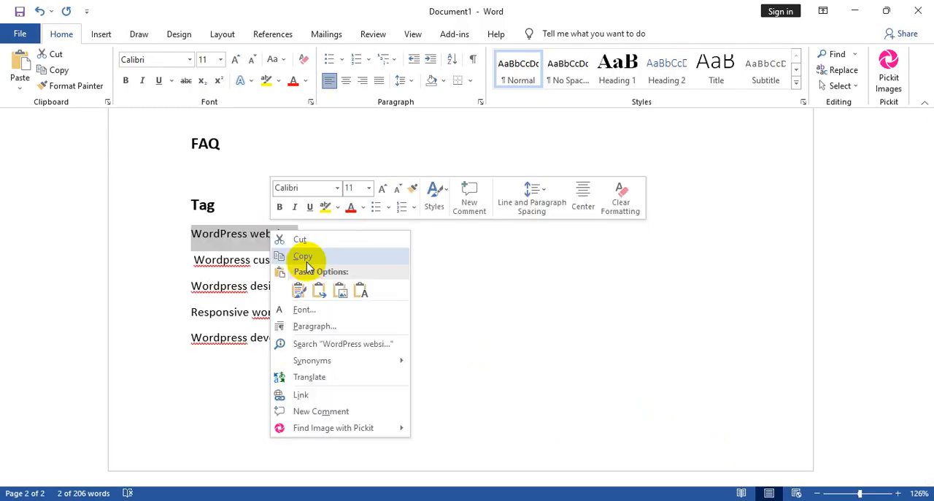
click(302, 257)
Step: Switch to the Fiverr page and add the copied "WordPress website" text as a search tag of the gig
click(686, 499)
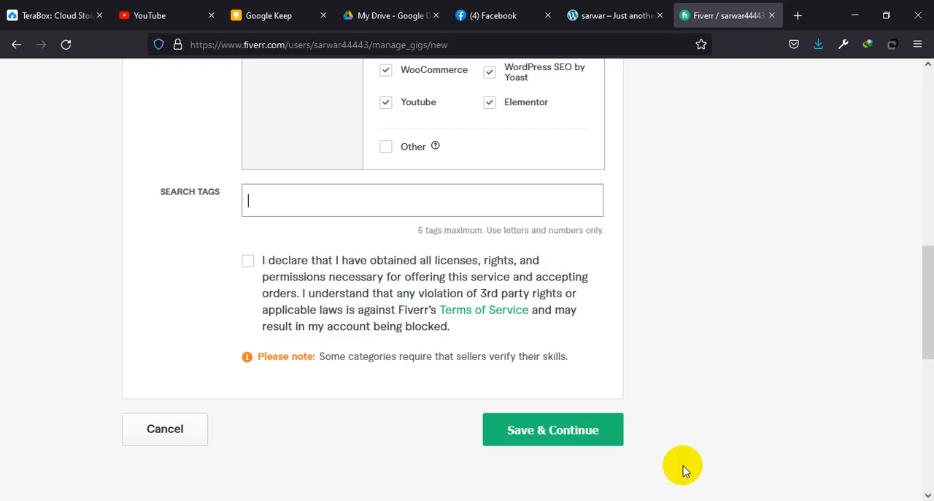
right_click(260, 206)
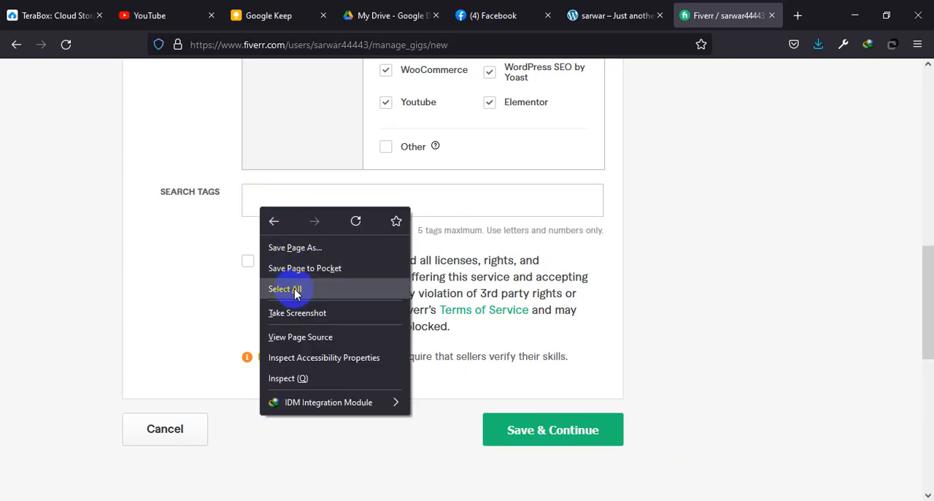
click(250, 189)
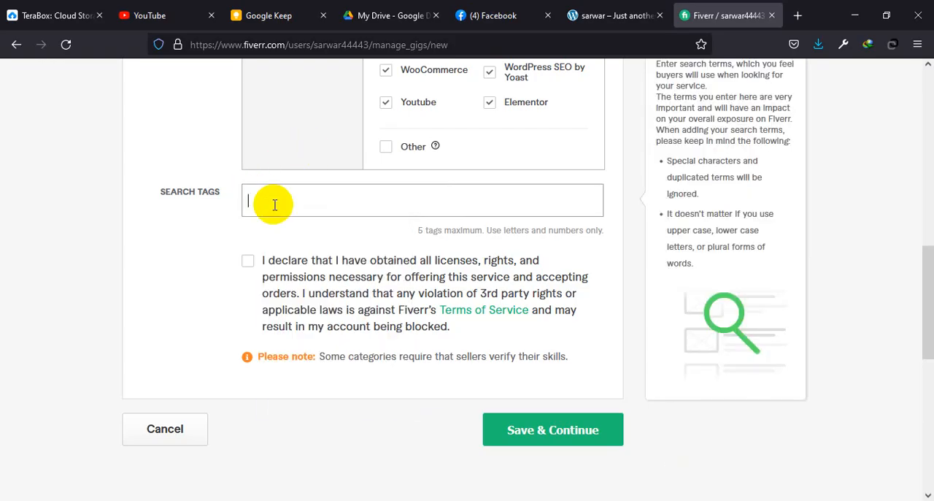
key(Return)
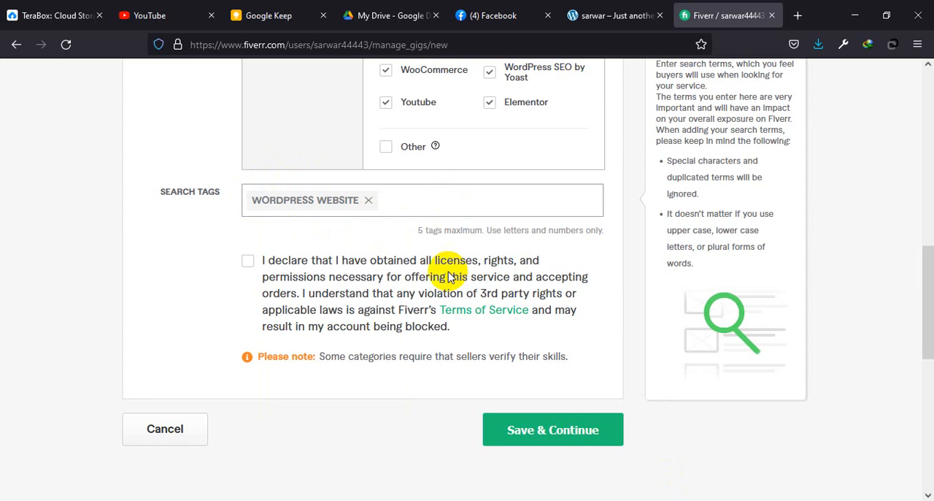
Step: Copy "Wordpress customization" from the Tag list in Word's Document1 and add it as a search tag of the Fiverr gig
click(744, 475)
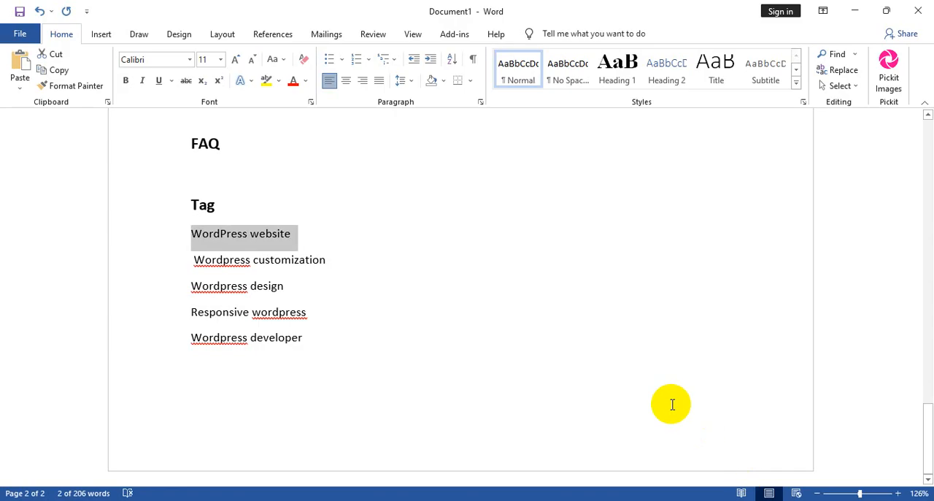
drag(343, 265, 226, 257)
right_click(225, 255)
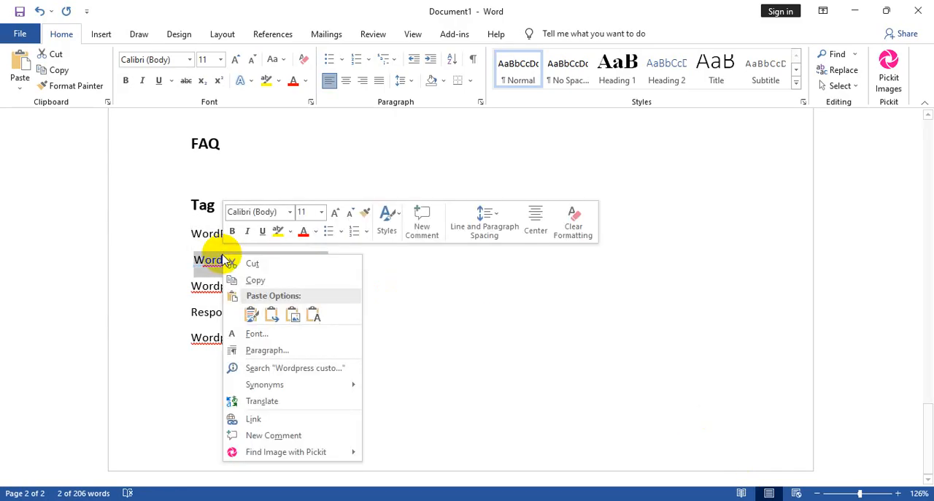
click(255, 281)
click(656, 487)
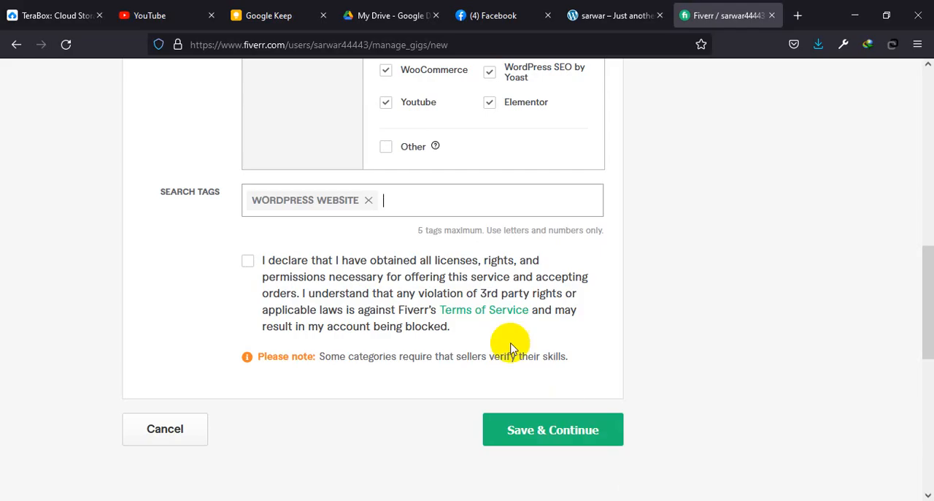
key(Return)
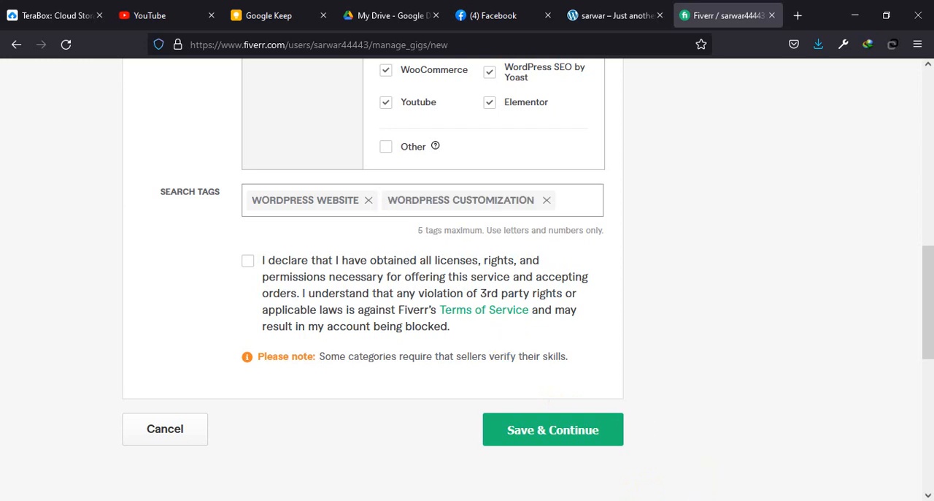
Step: Copy "Wordpress design" from the Word tag list and add it to the Fiverr gig's search tags
mouse_move(729, 498)
click(732, 476)
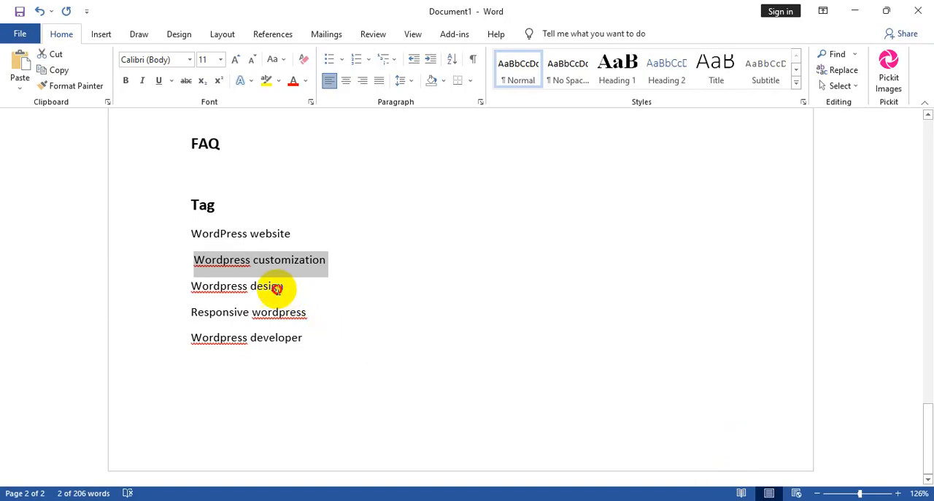
drag(289, 287, 186, 287)
right_click(223, 303)
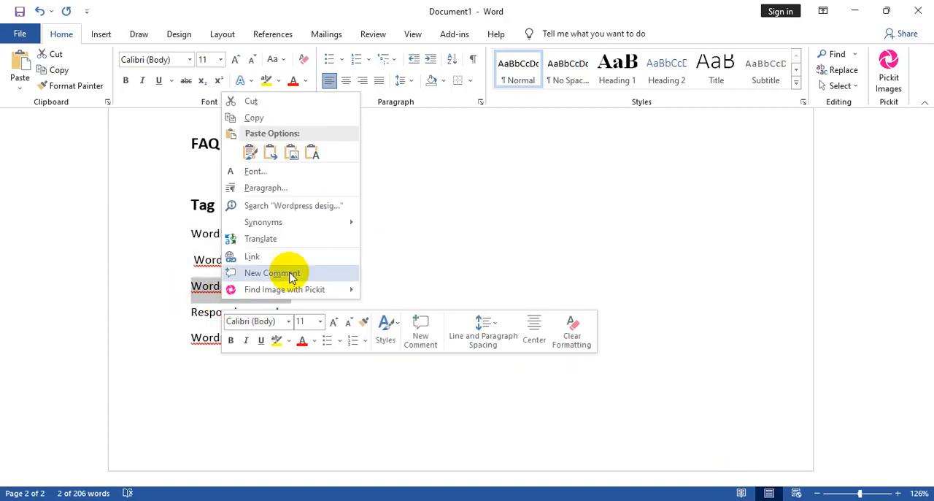
click(252, 121)
click(681, 496)
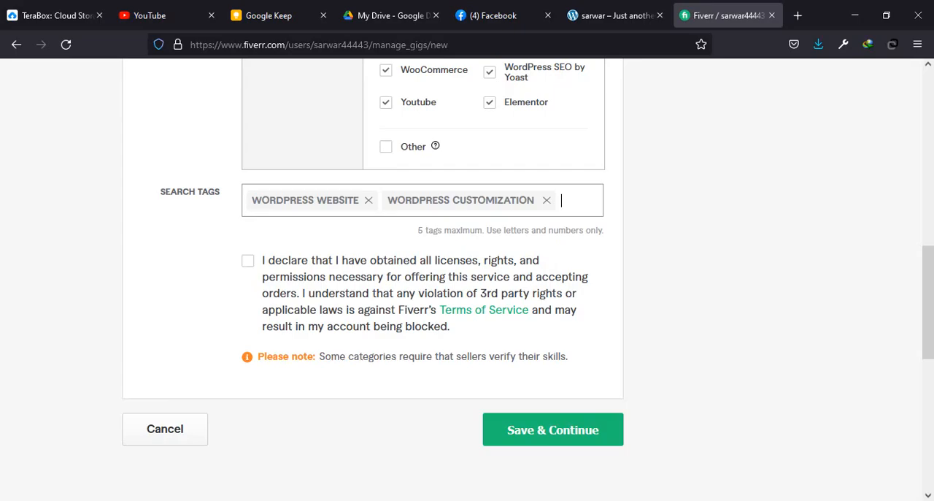
key(ctrl+v)
key(Return)
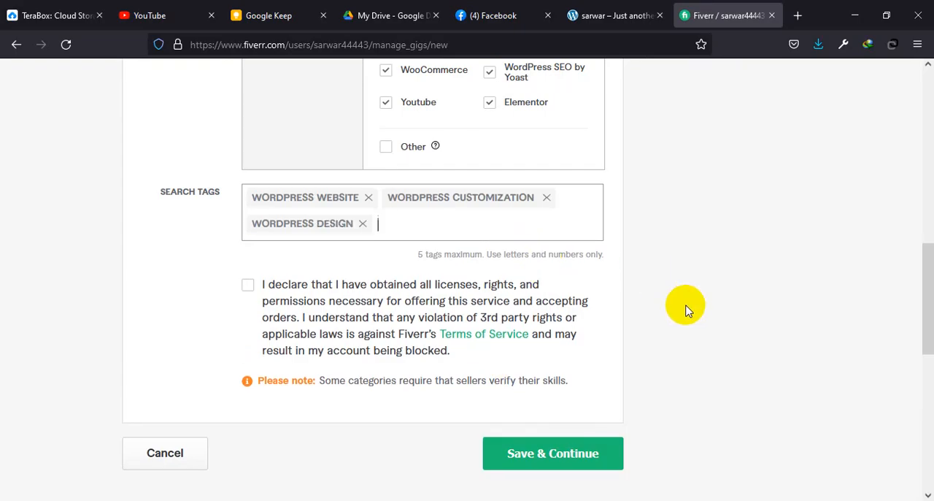
Step: Copy "Responsive wordpress" from the Word document and add it as another search tag on the Fiverr page
mouse_move(689, 498)
click(719, 455)
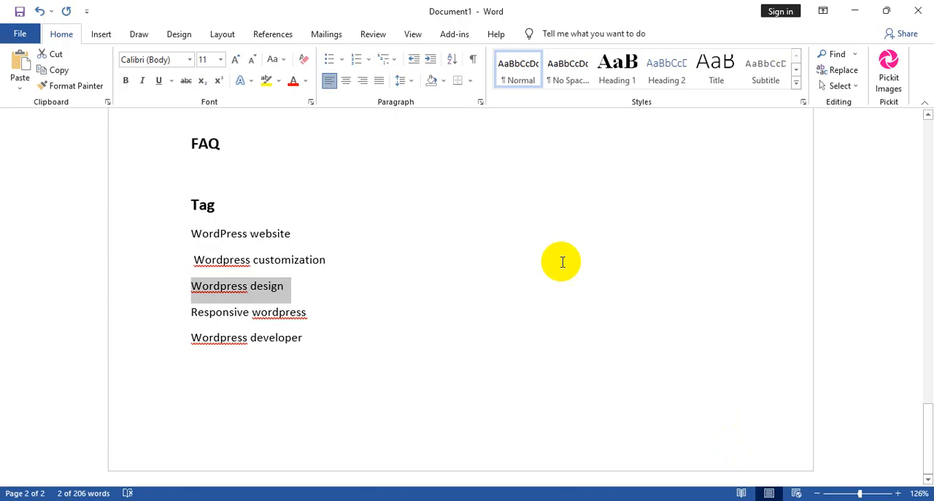
drag(209, 313, 250, 324)
right_click(250, 323)
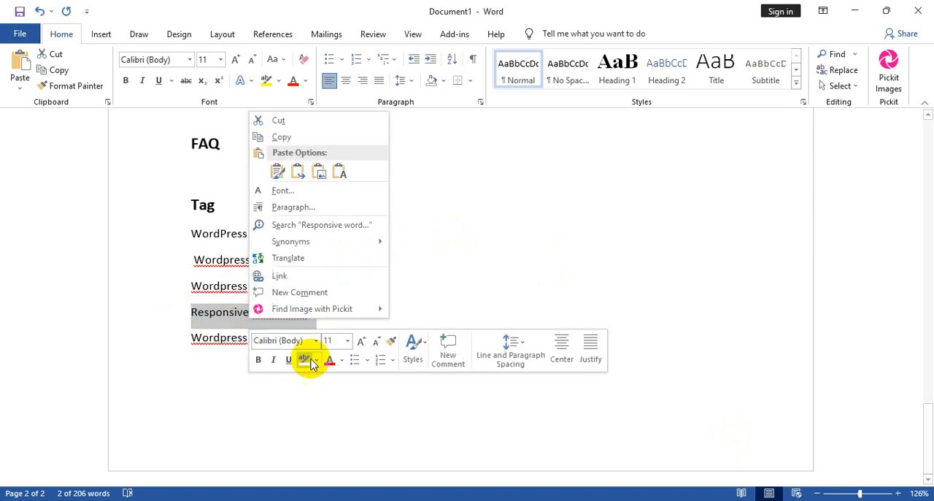
click(290, 134)
key(alt+Tab)
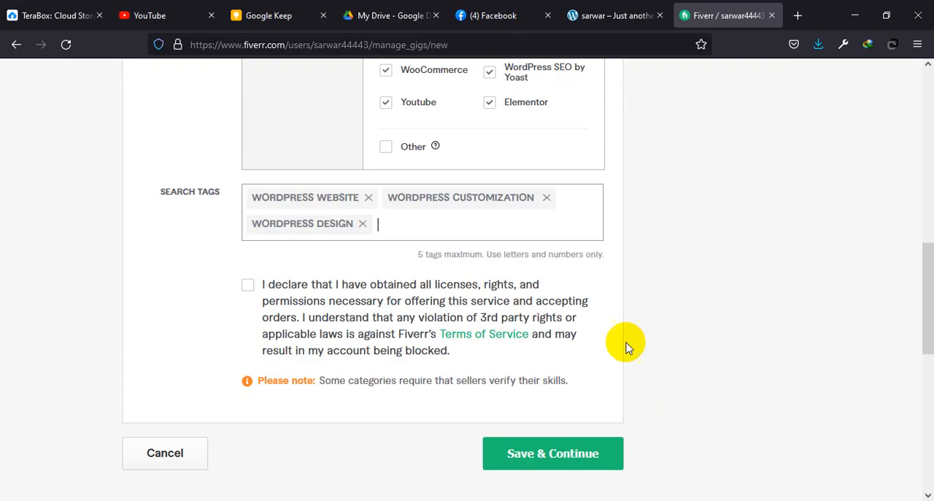
click(431, 231)
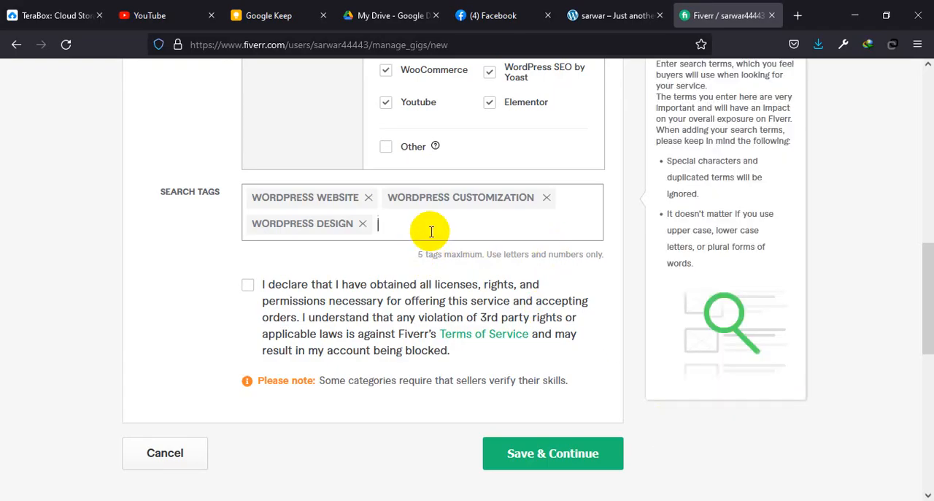
key(Return)
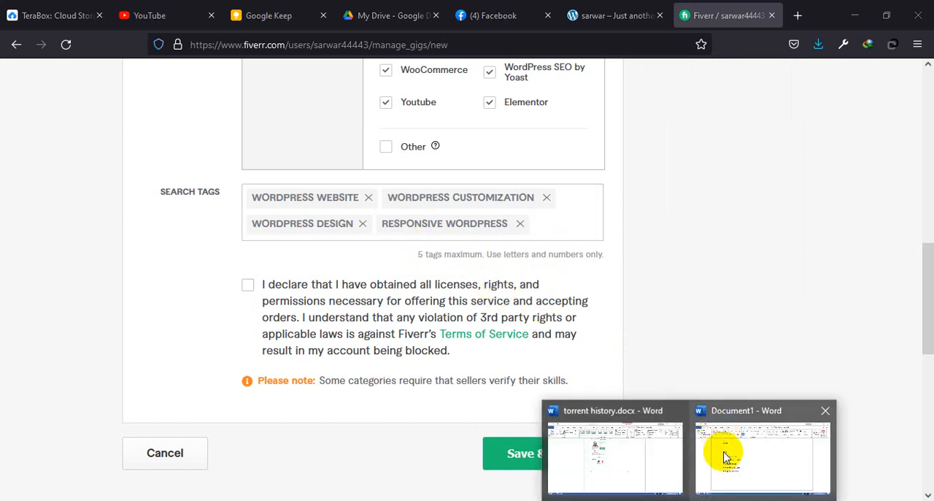
Step: Copy "Wordpress developer" from the Tag list in Word and add it to the search tags on the Fiverr page
click(720, 457)
drag(278, 338, 198, 348)
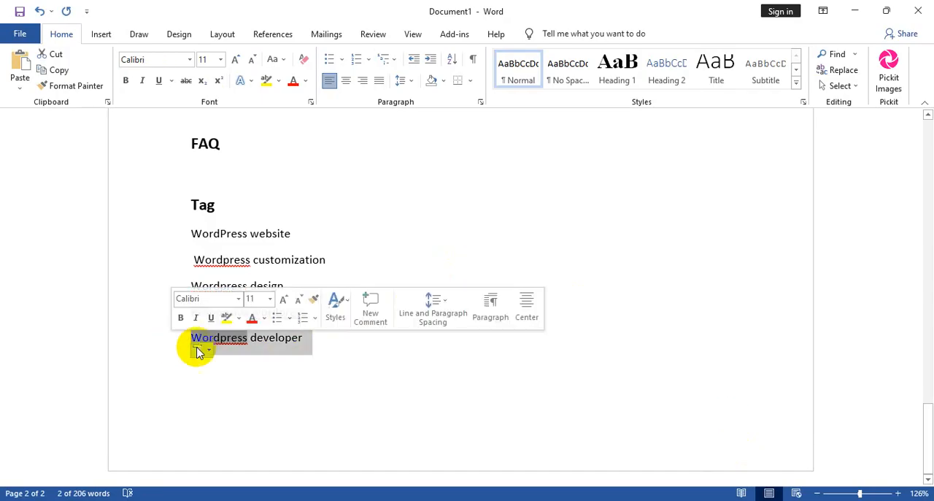
key(alt+Tab)
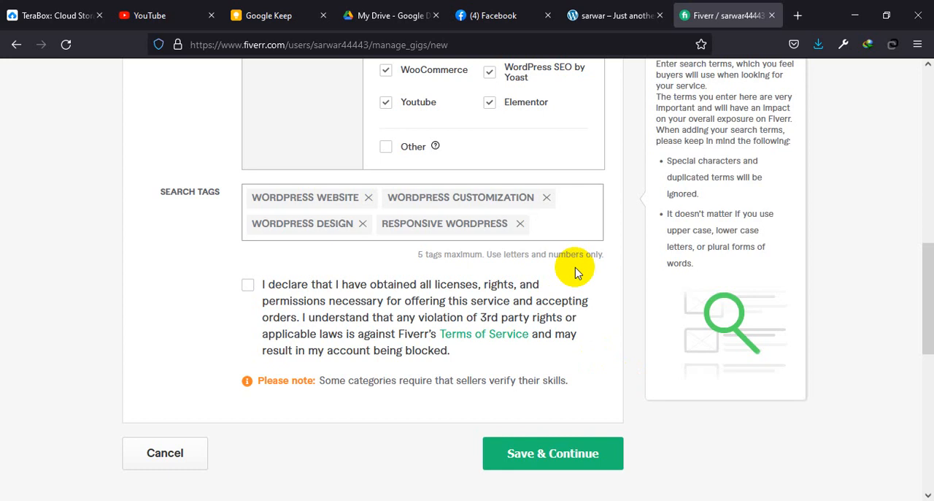
key(ctrl+v)
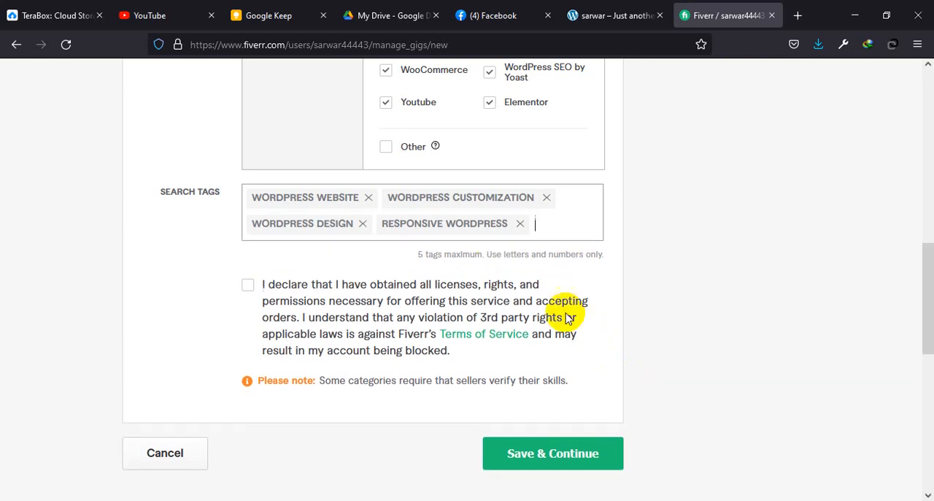
click(721, 454)
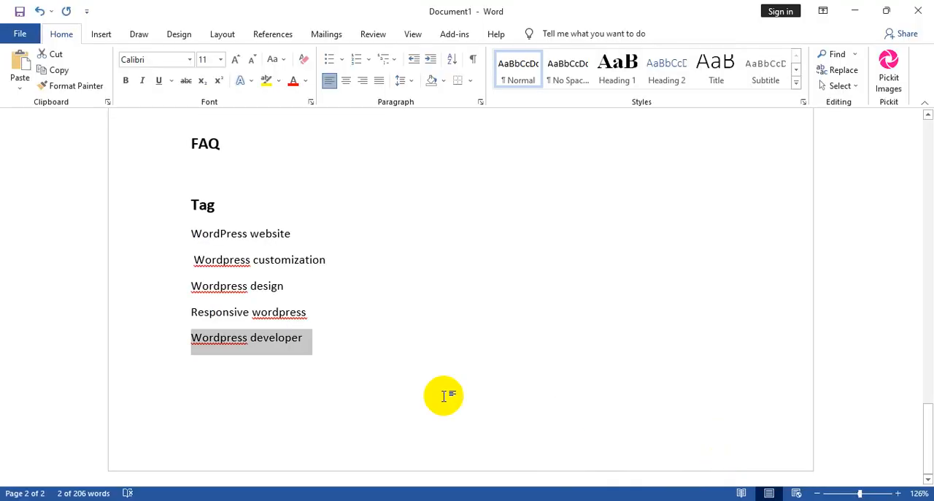
right_click(278, 336)
click(328, 162)
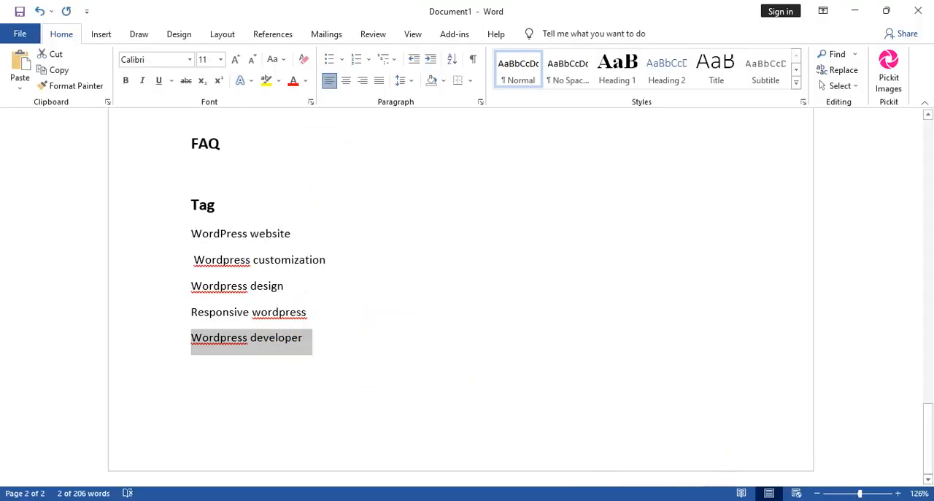
key(alt+Tab)
key(ctrl+v)
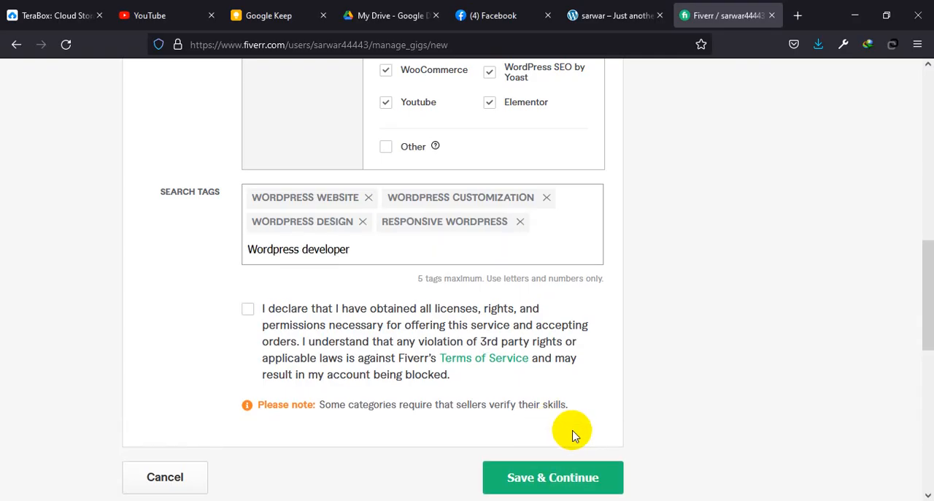
key(Return)
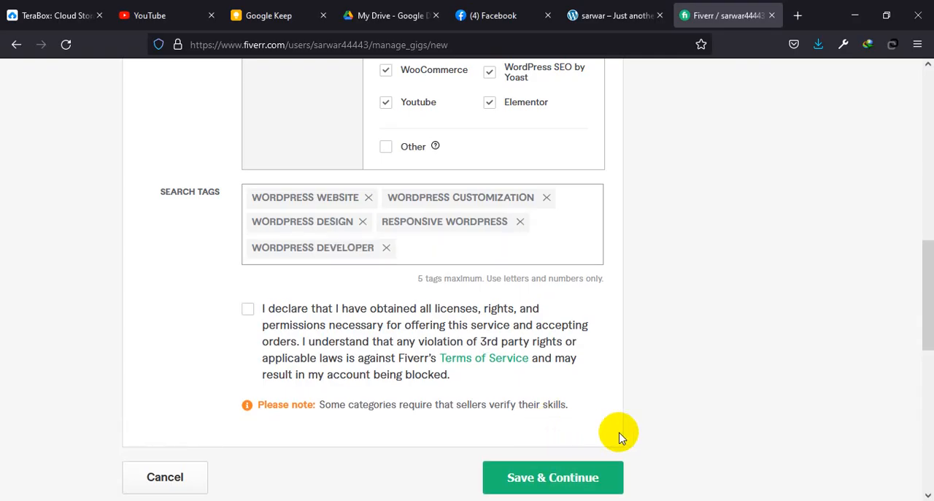
Step: Accept the licenses, rights and permissions declaration, try to save and continue, and check the overview form's entries
click(247, 309)
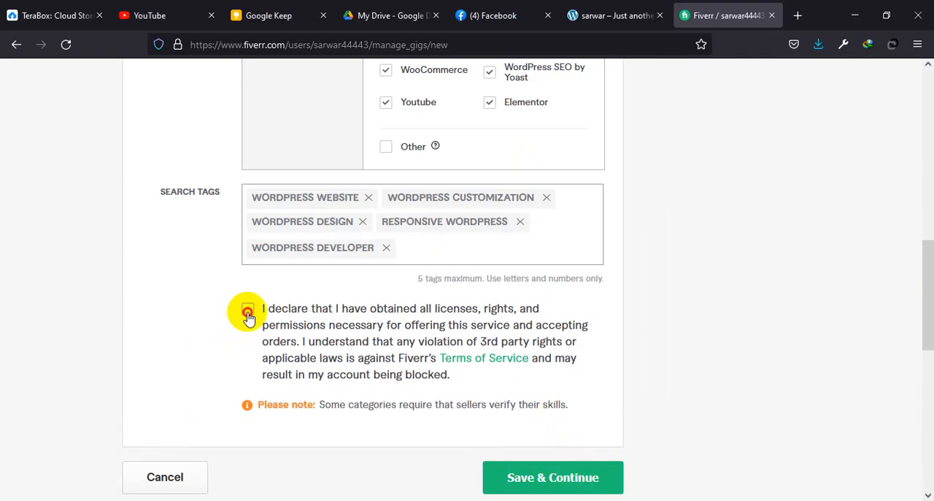
click(546, 480)
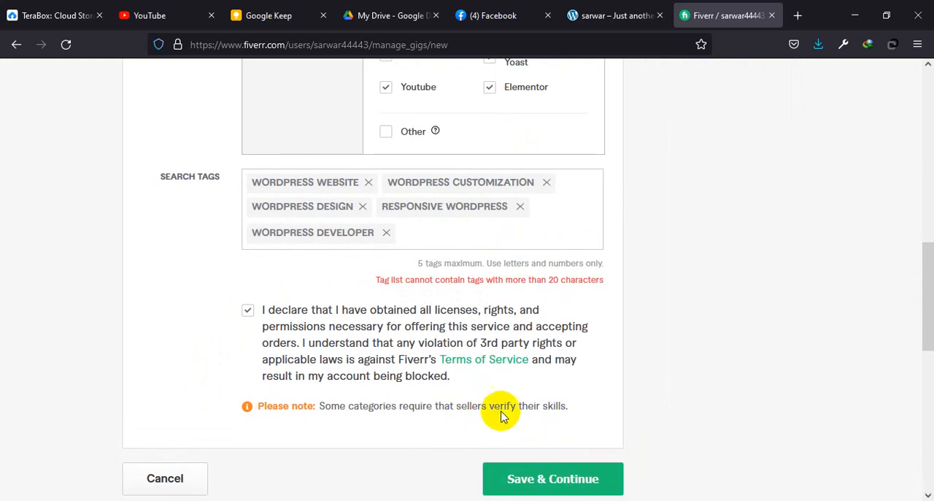
scroll(500, 416, up, 10)
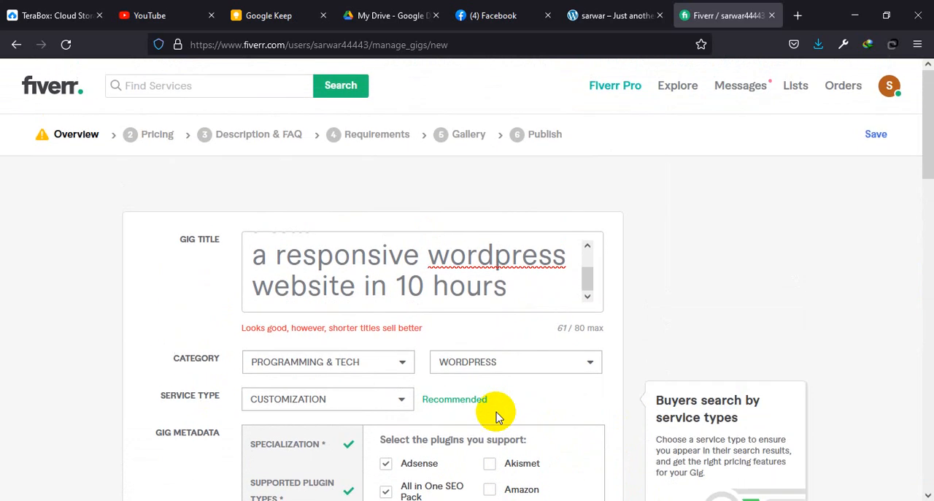
scroll(497, 416, down, 10)
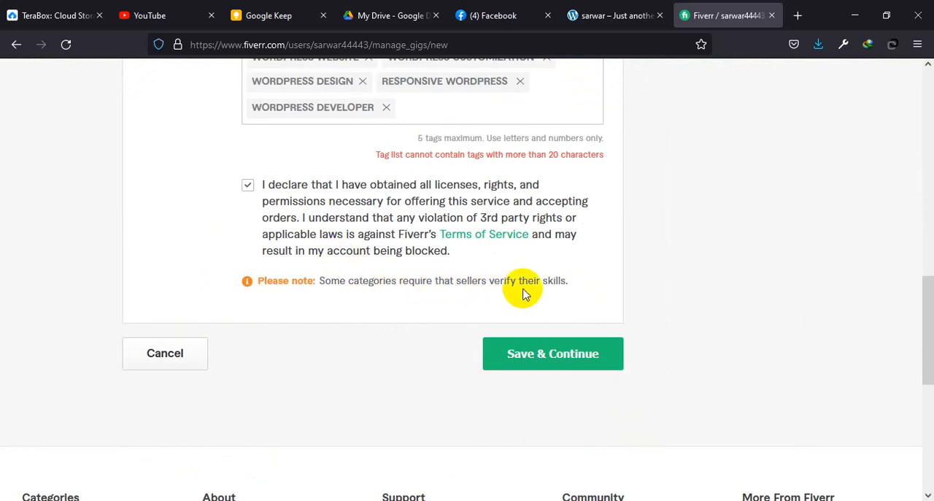
scroll(522, 292, up, 2)
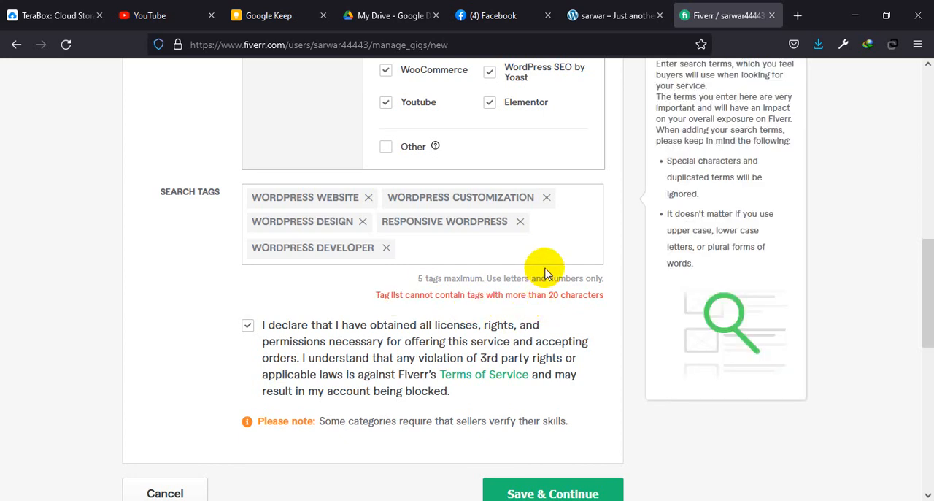
scroll(620, 262, up, 8)
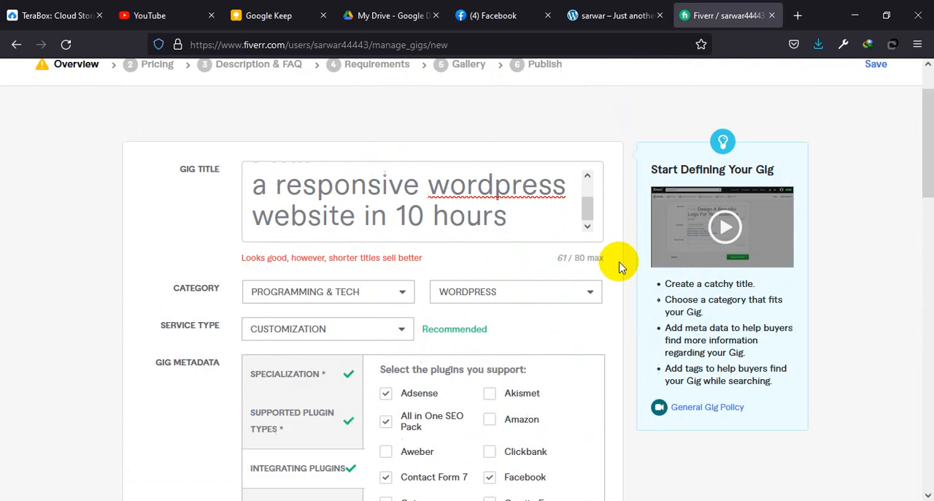
scroll(613, 303, down, 3)
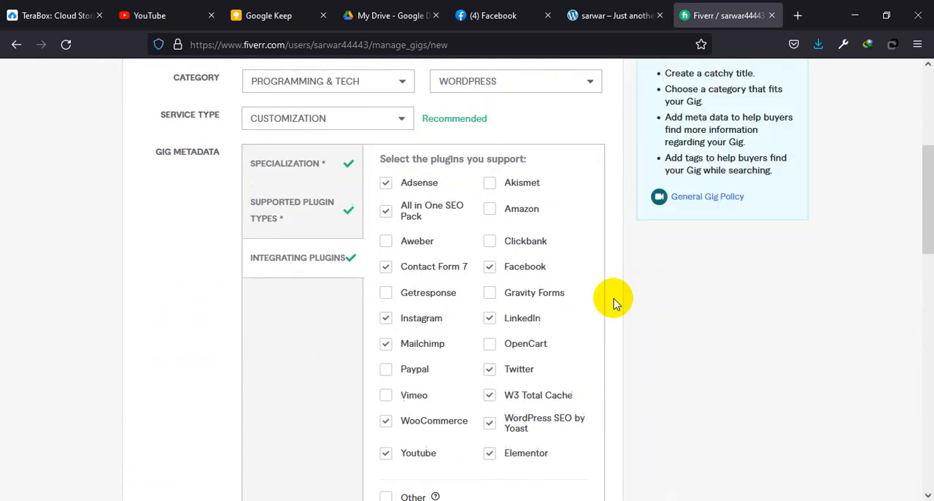
scroll(613, 303, down, 5)
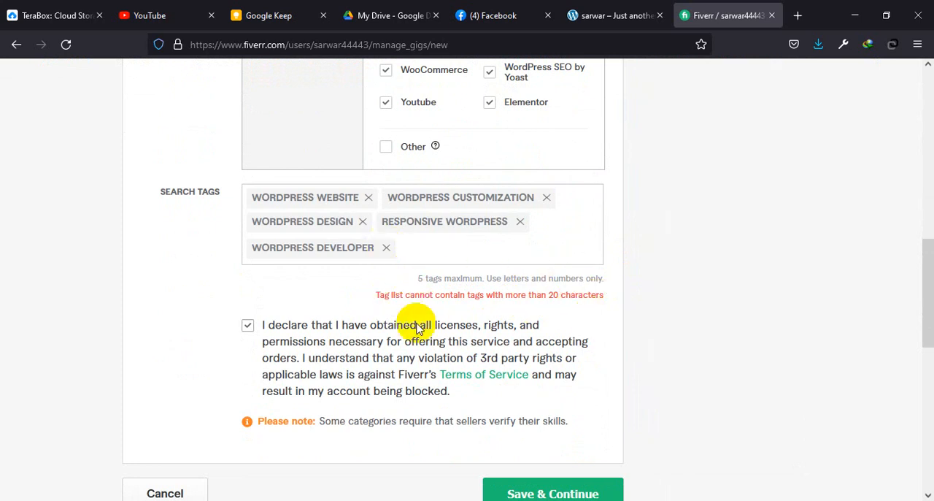
Step: Replace the "Wordpress developer" search tag with the suggested "psd to wordpress" and try to save and continue
click(385, 249)
click(545, 225)
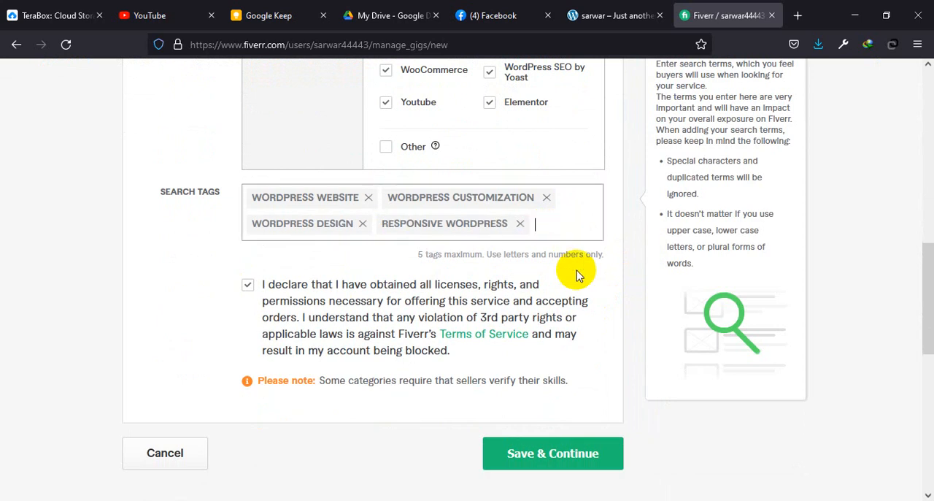
text(wordp)
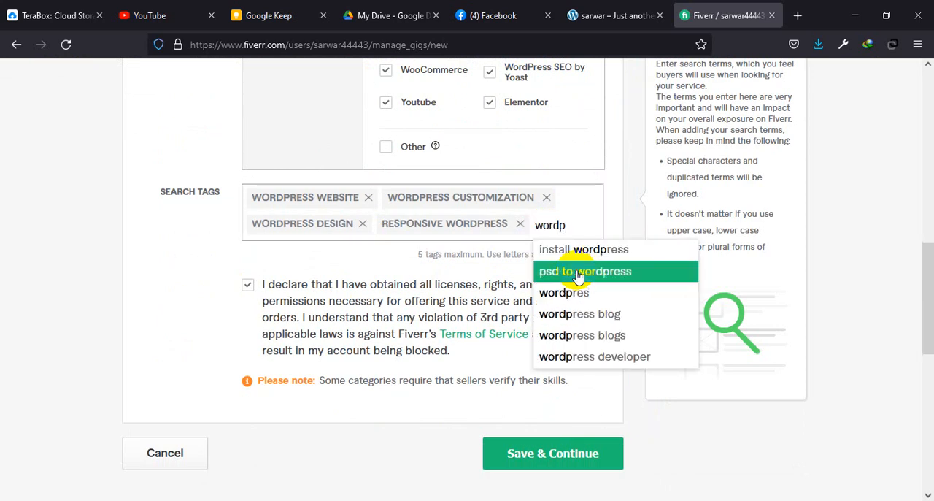
text(ress)
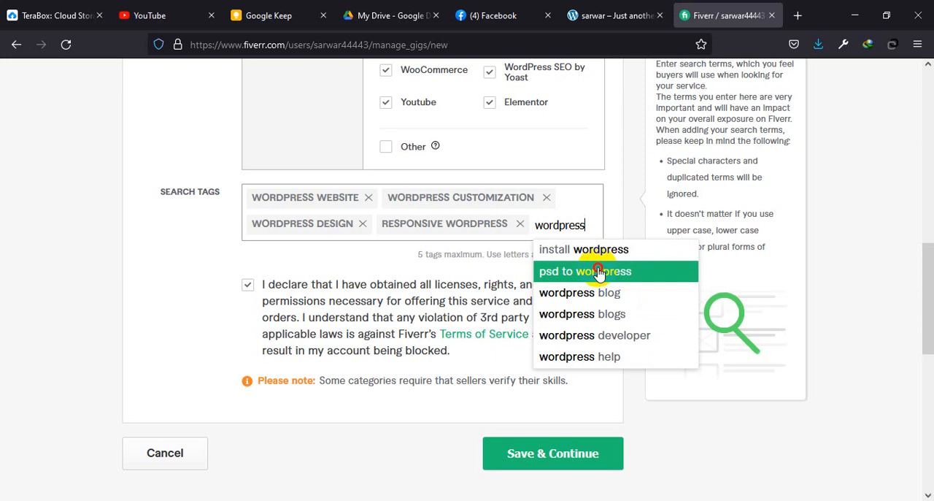
click(599, 273)
scroll(467, 350, down, 1)
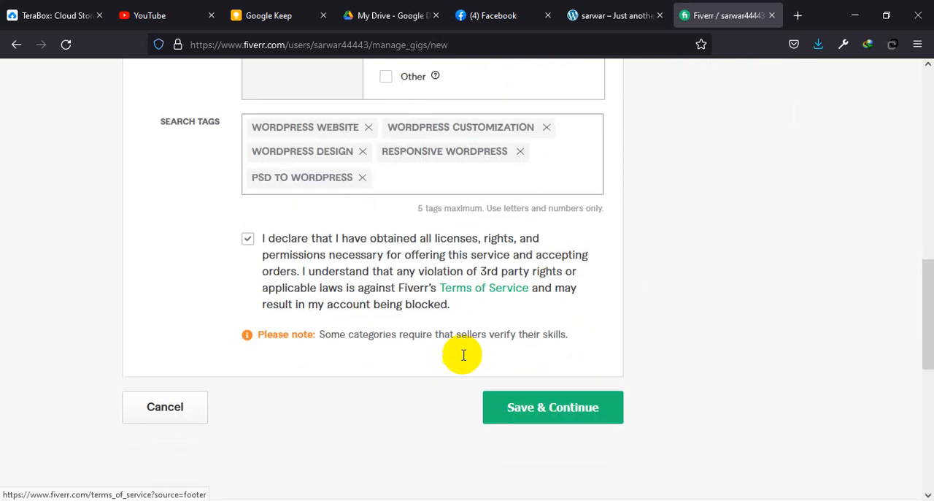
click(546, 410)
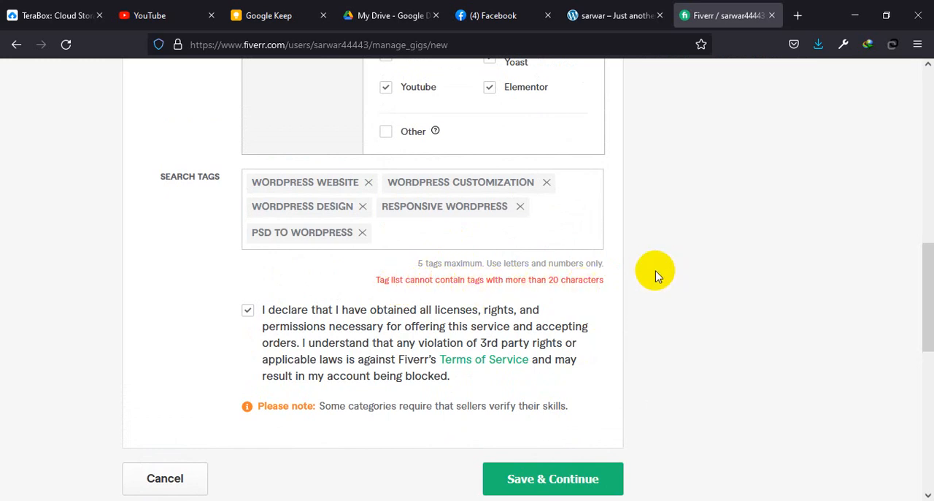
Step: Remove the "psd to wordpress" and "Responsive wordpress" tags from the gig's search tags
click(362, 233)
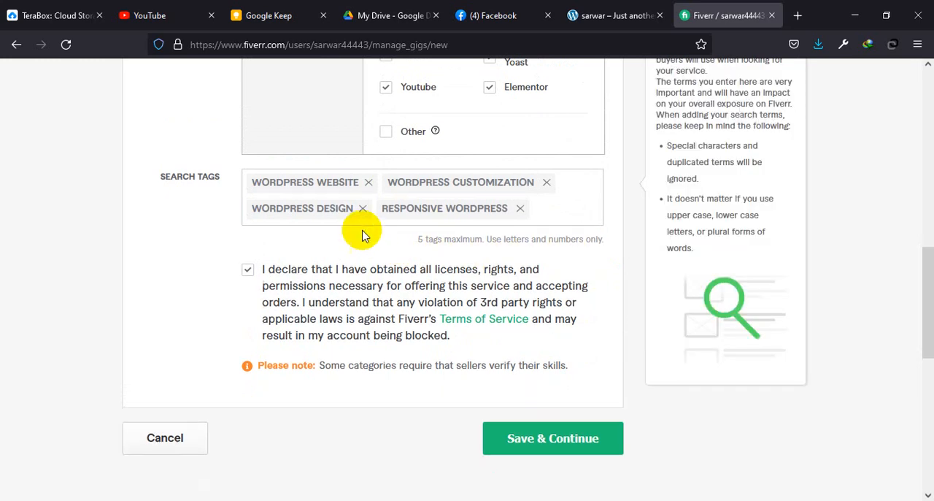
click(520, 209)
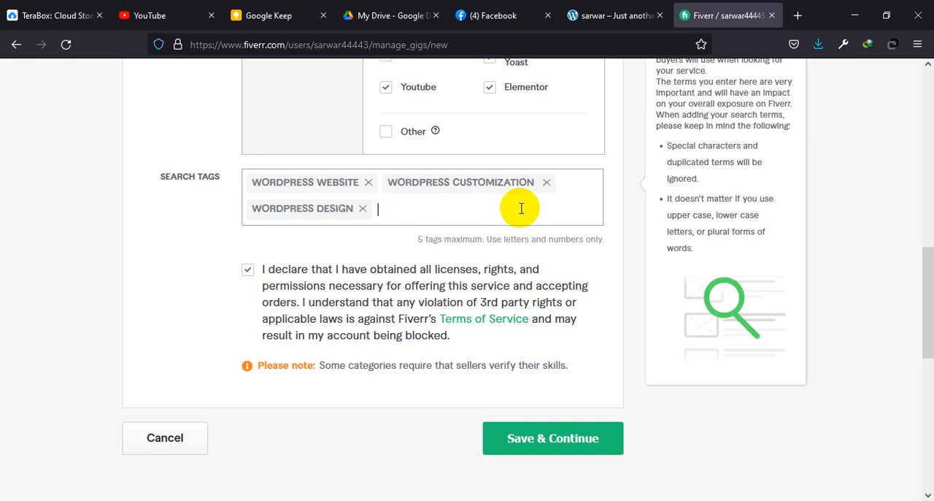
Step: Try to save and continue, and remove the "Wordpress website", "Wordpress customization" and "Wordpress design" tags from the gig's search tags
click(541, 446)
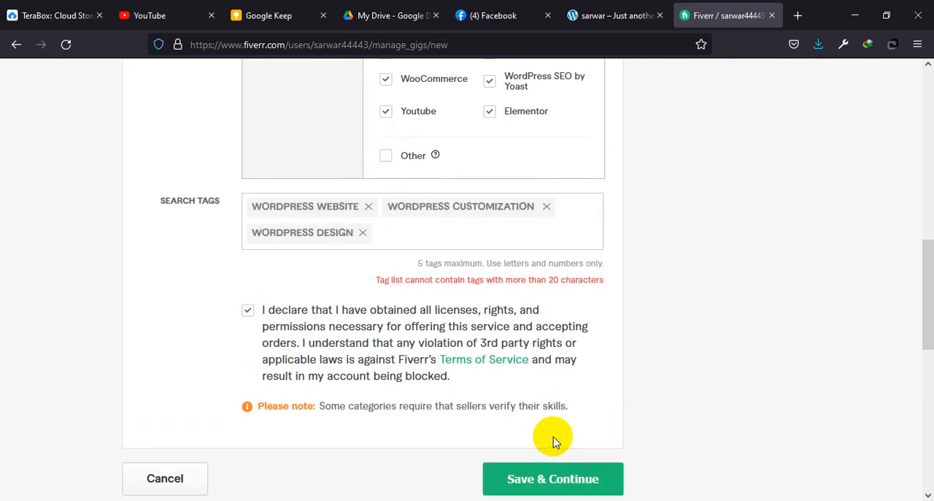
click(362, 233)
click(367, 210)
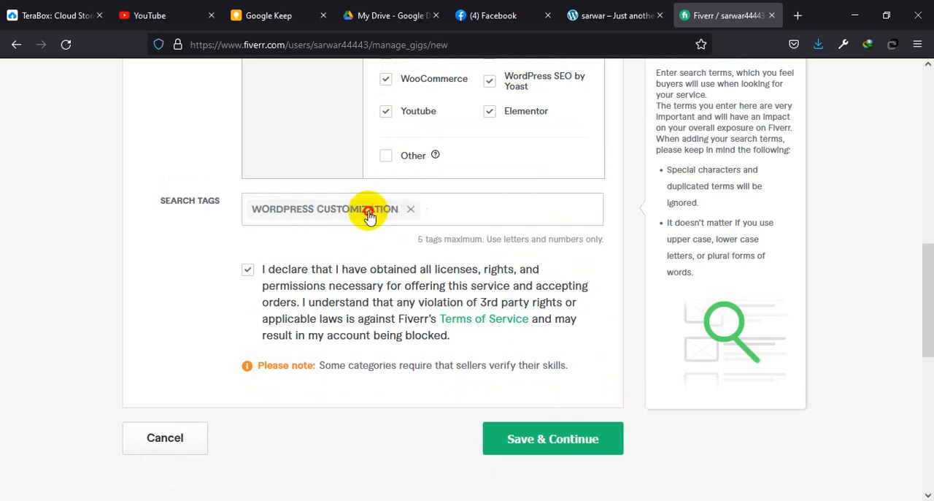
click(409, 209)
Step: Add "wordpress customization" as the gig's only search tag and save and continue to the pricing stage
text(wo)
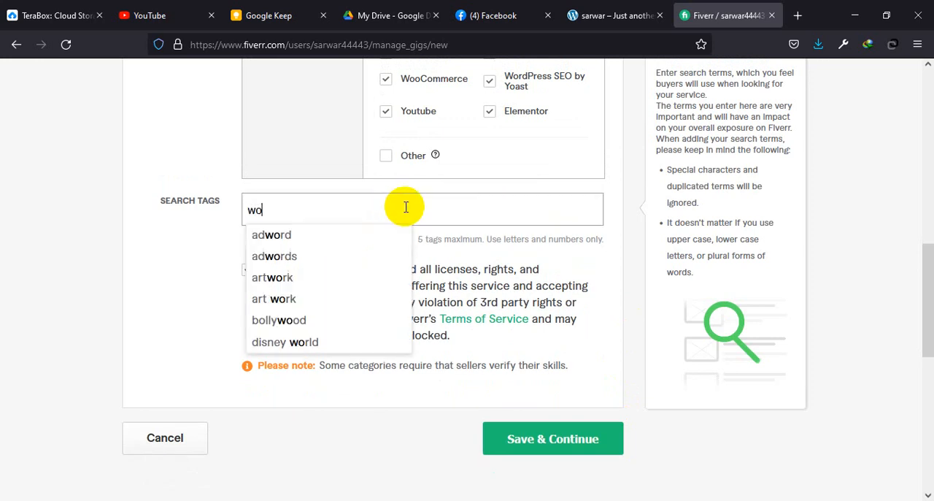
text(rdpress)
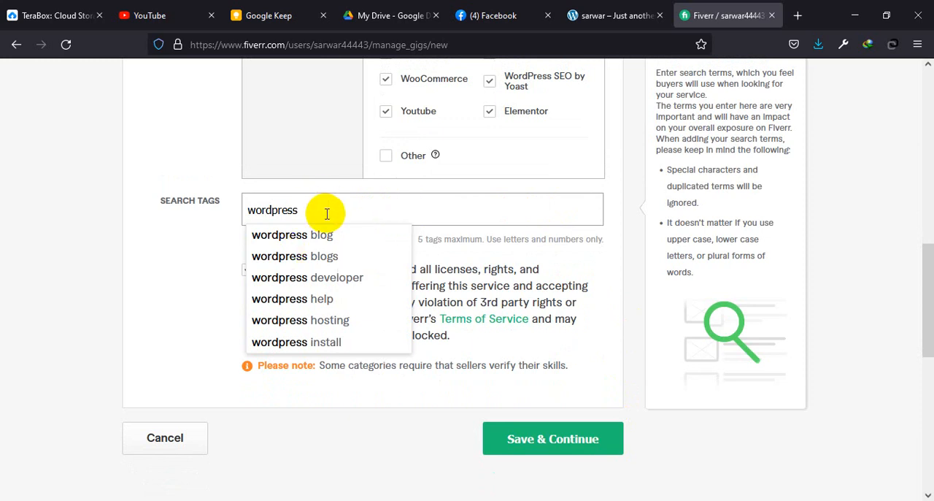
text( customization)
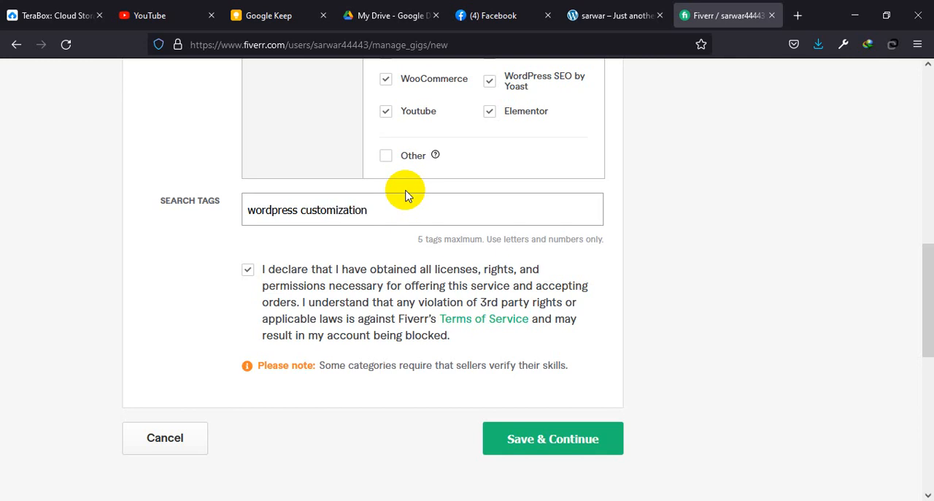
key(Return)
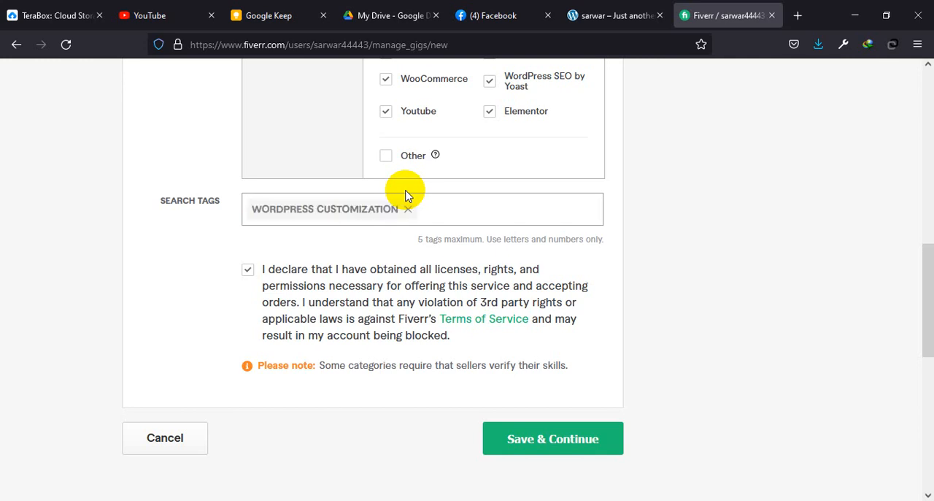
click(551, 438)
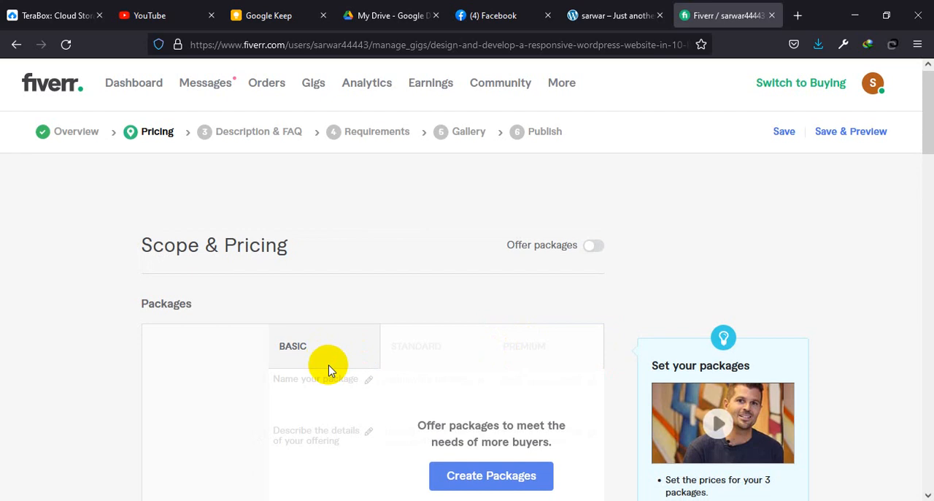
Step: Go back to the gig's overview and remove the separate "Wordpress" and "Customization" search tags
scroll(330, 370, down, 4)
scroll(580, 445, down, 12)
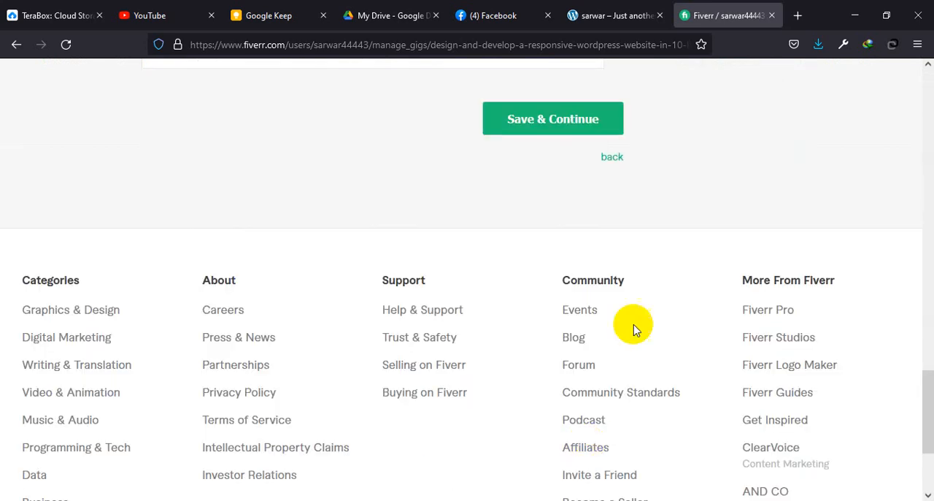
click(612, 158)
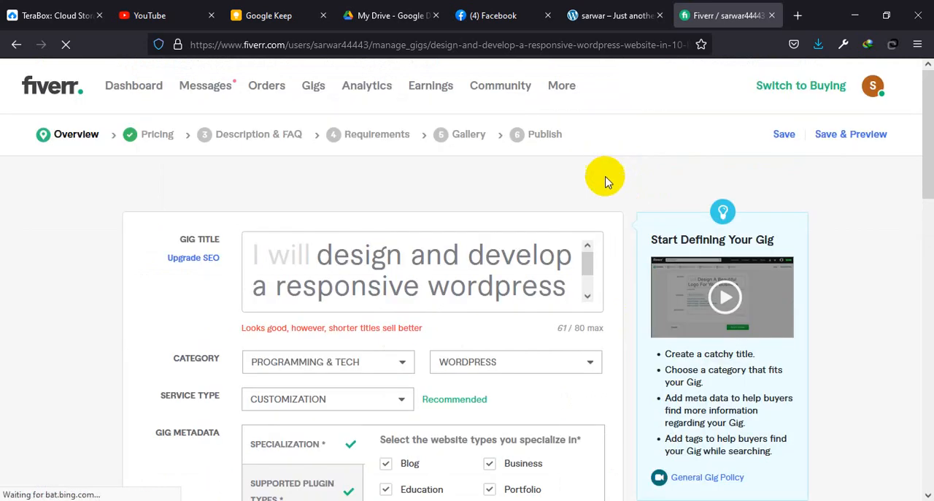
scroll(514, 364, down, 5)
scroll(380, 244, up, 4)
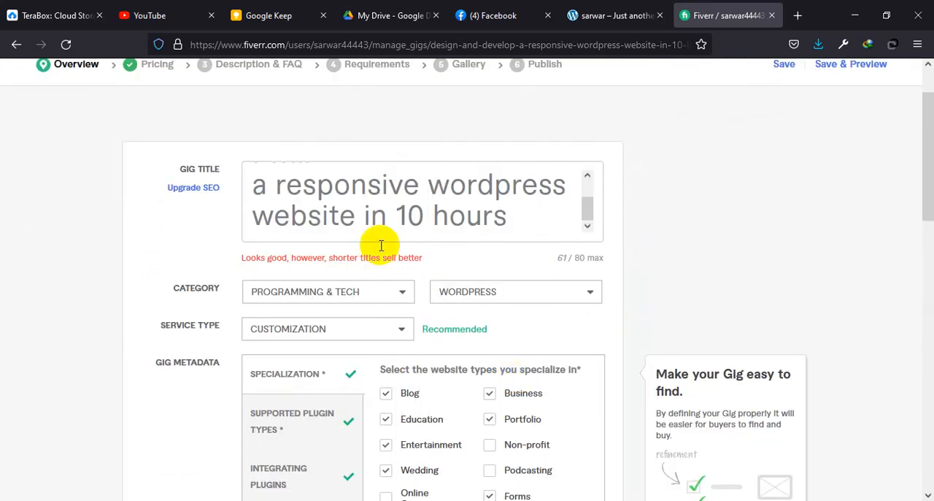
scroll(367, 307, down, 2)
scroll(373, 306, down, 5)
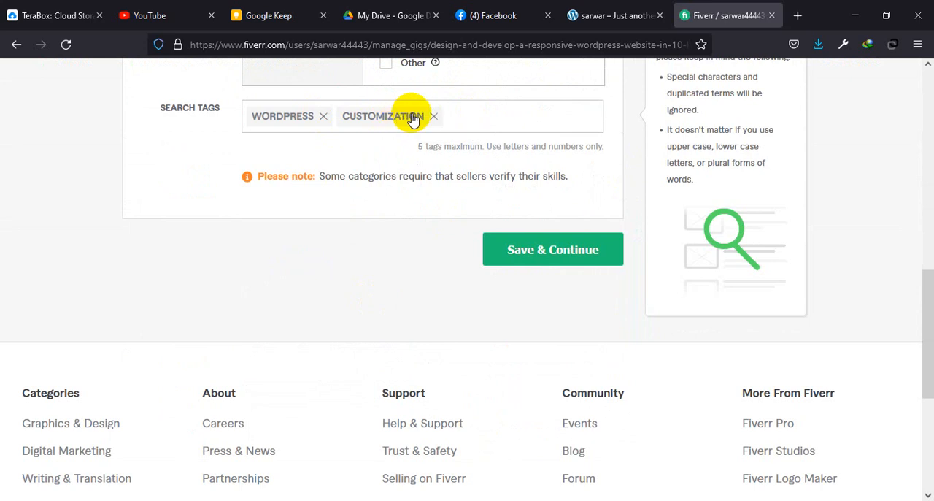
click(323, 119)
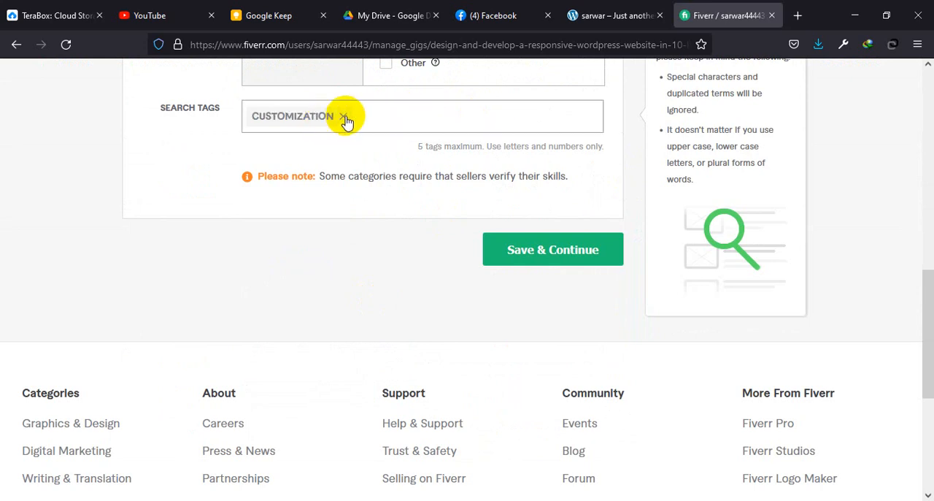
click(343, 117)
Step: Add the search tag "wordpress customization" and the suggested tag "wordpress install" to the gig overview
text(wordpre)
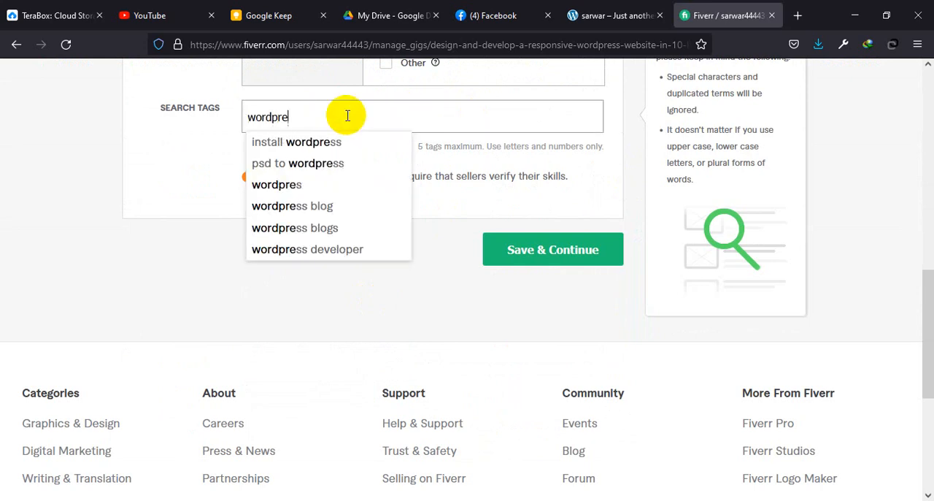
text(ss customization)
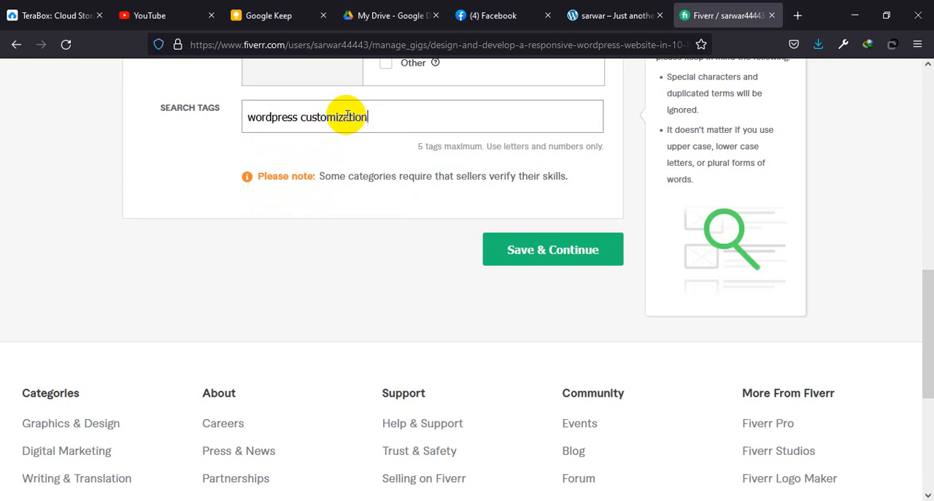
key(Return)
text(wordpr)
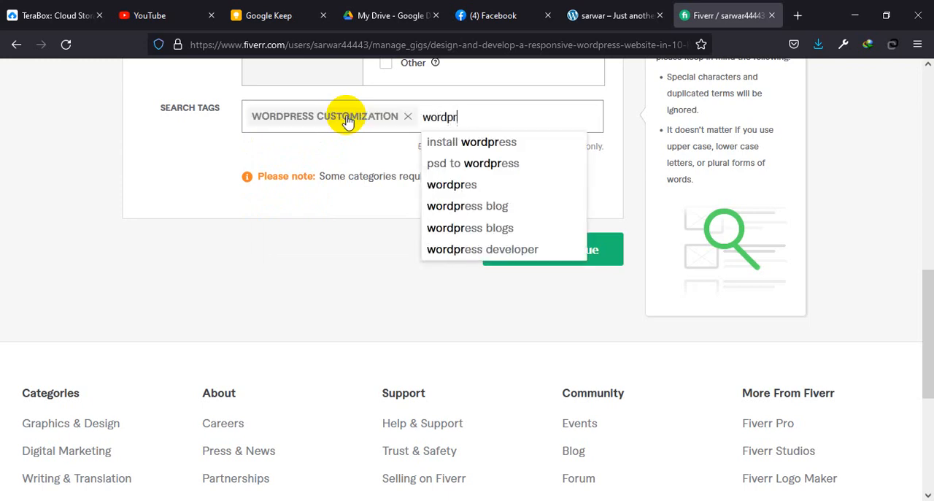
text(ess in)
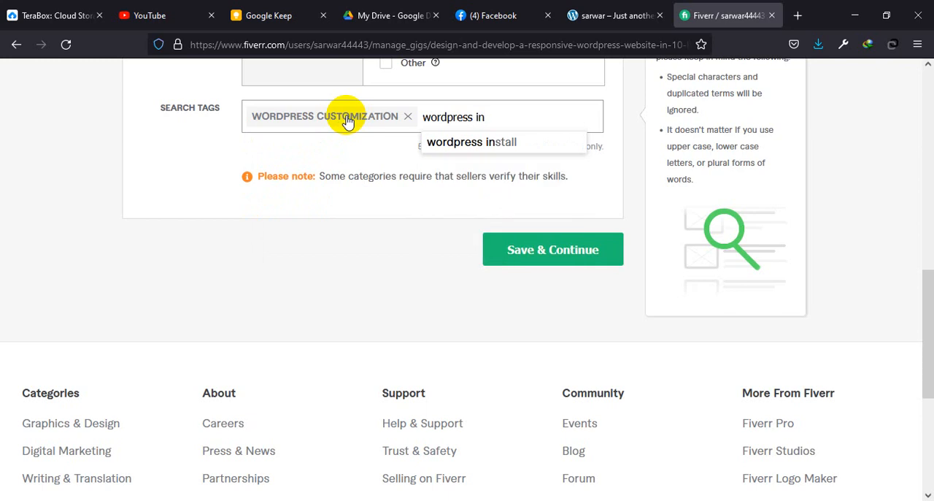
click(438, 142)
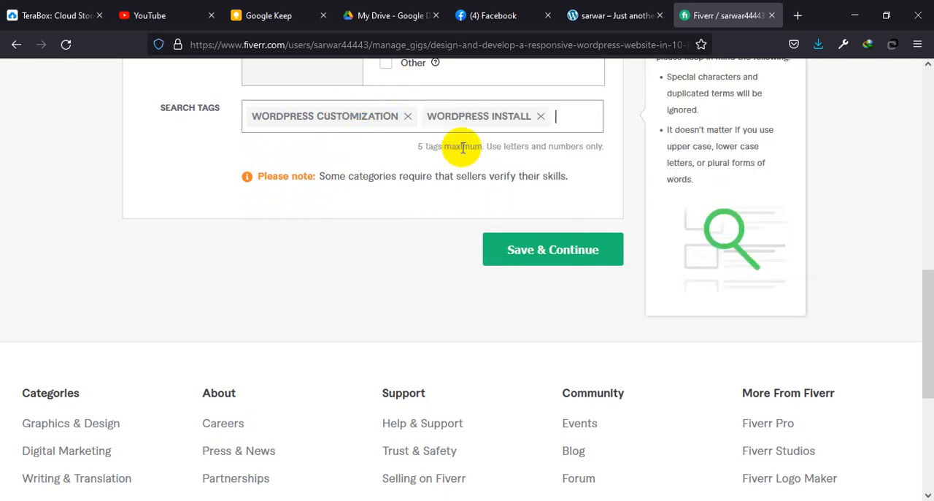
Step: Add the suggested tags "wordpress developer" and "responsive web" to the gig's search tags
text(wordpress)
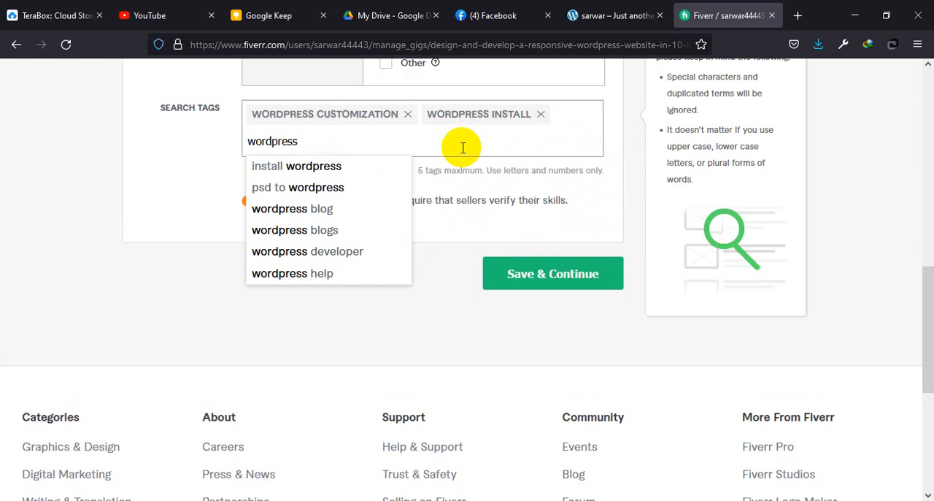
text( de)
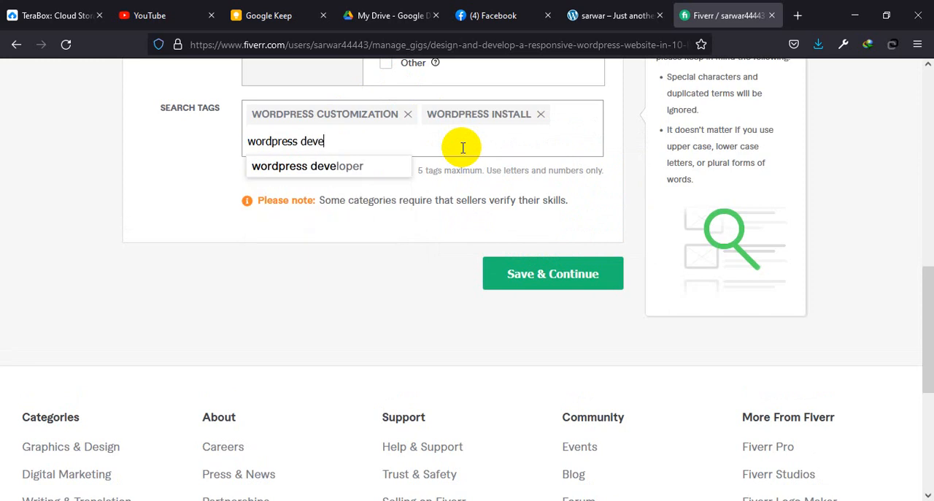
text(ve)
click(367, 165)
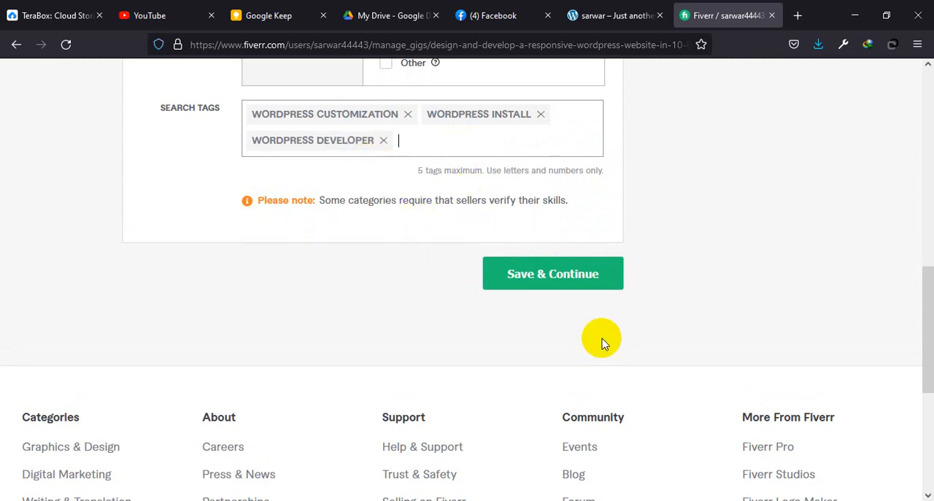
text(re)
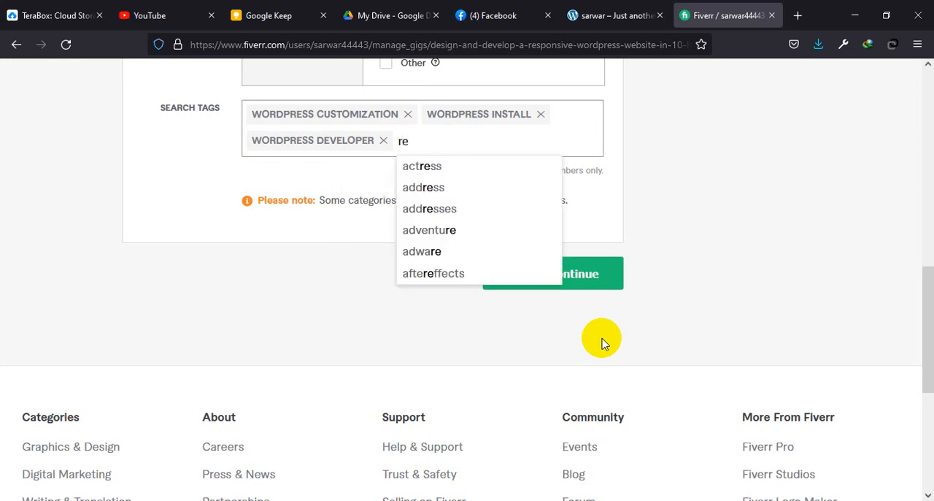
text(sponsive we)
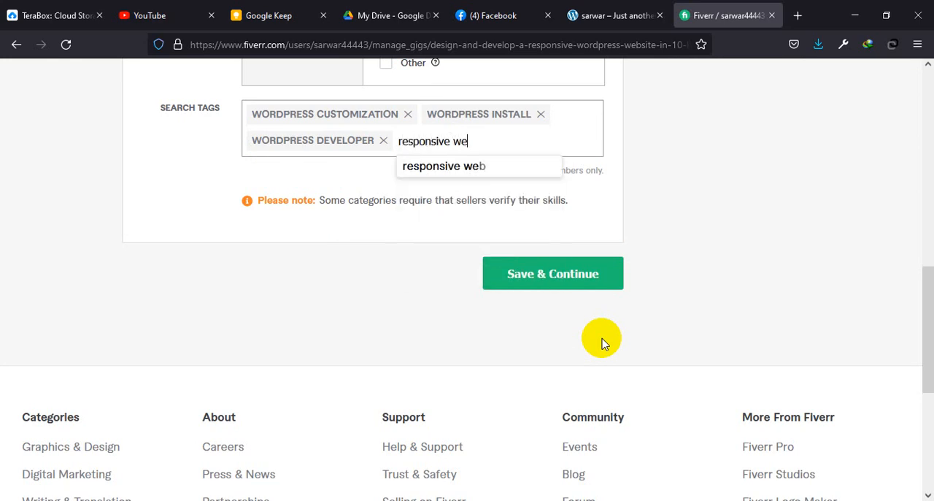
text(b)
key(Return)
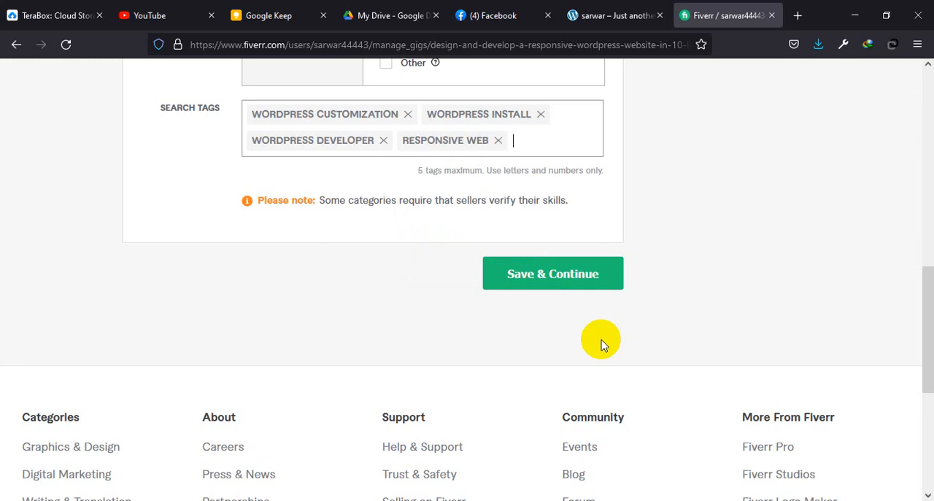
Step: Check the Tag list in Word, add "wordpress design" to the search tags on the Fiverr page, and save and continue
click(732, 455)
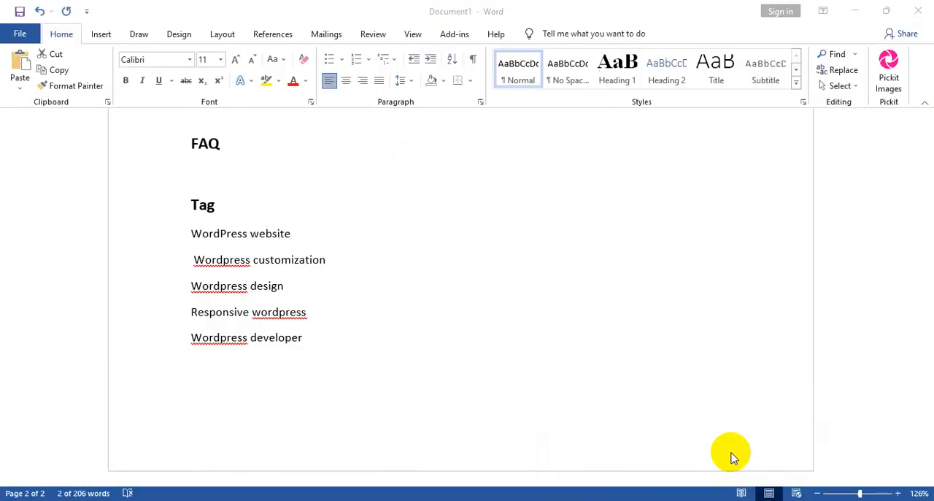
triple_click(271, 339)
click(616, 499)
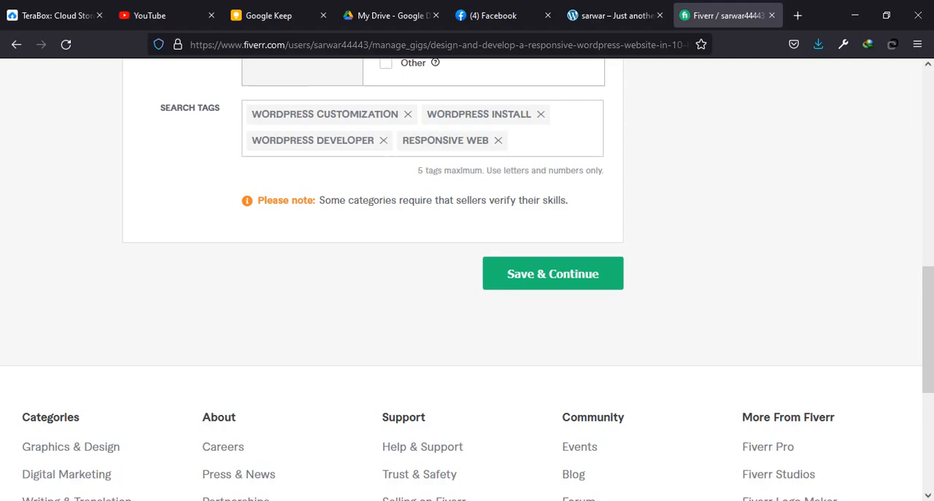
text(word)
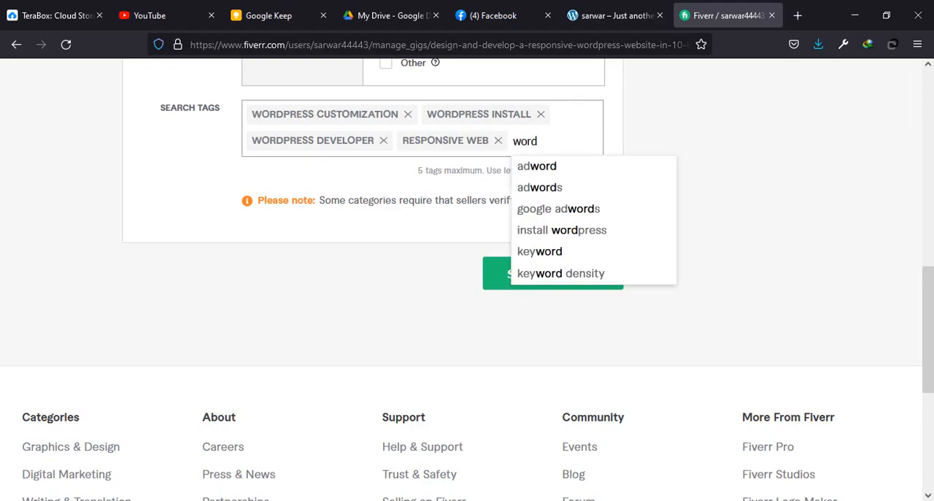
text(p)
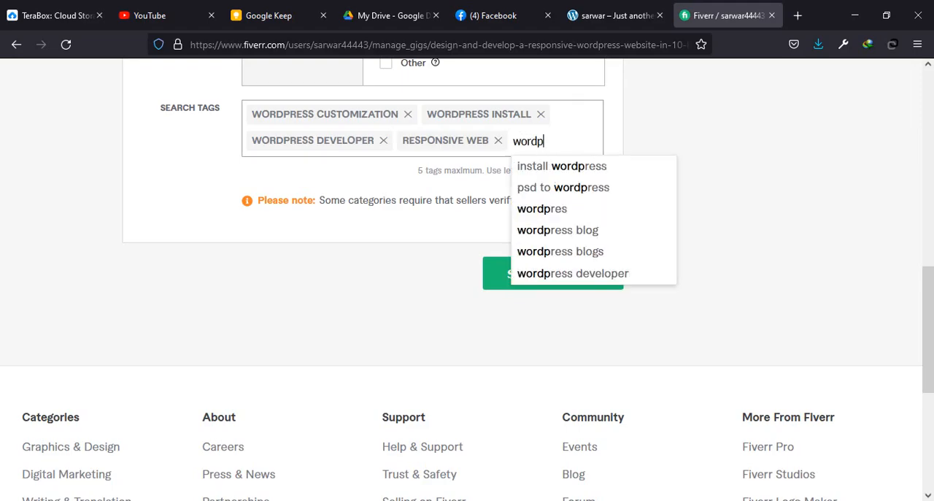
text(ress d)
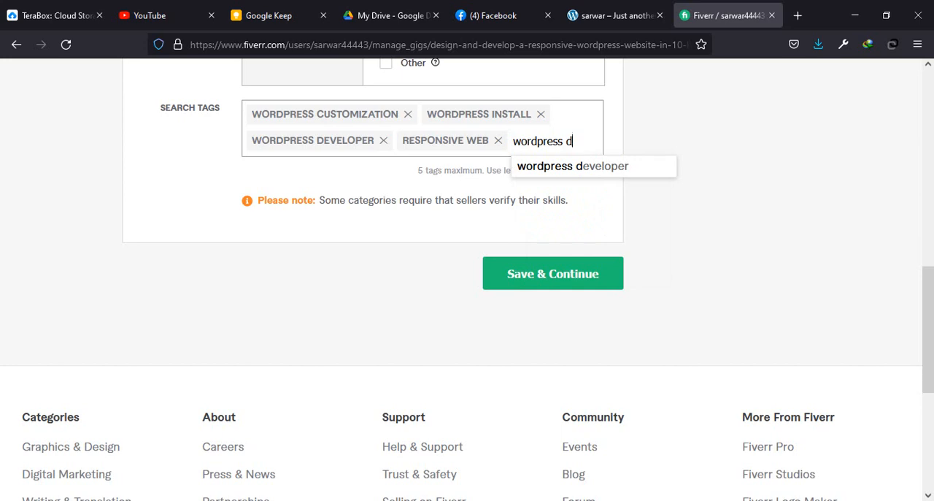
text(esign)
key(Return)
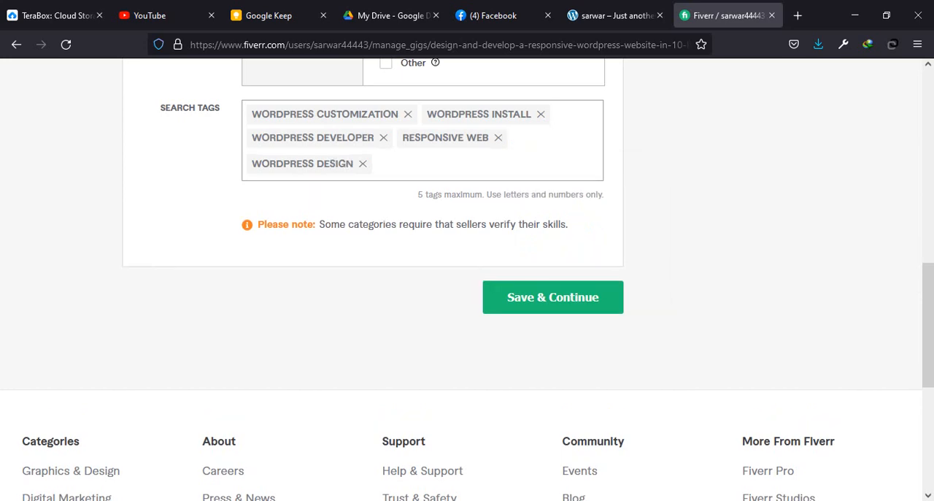
click(550, 315)
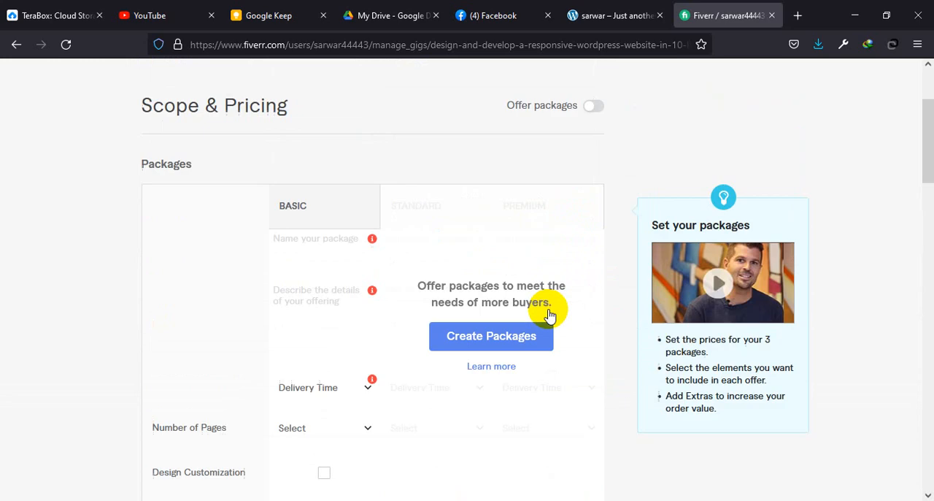
Step: Create Basic, Standard and Premium packages for the gig under Scope & Pricing and close the Gig Packages introduction
scroll(628, 387, down, 1)
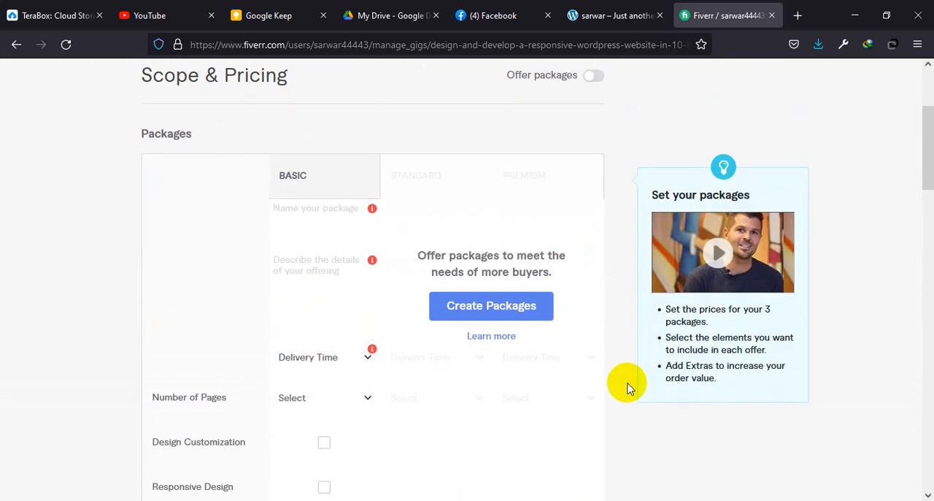
scroll(628, 387, up, 2)
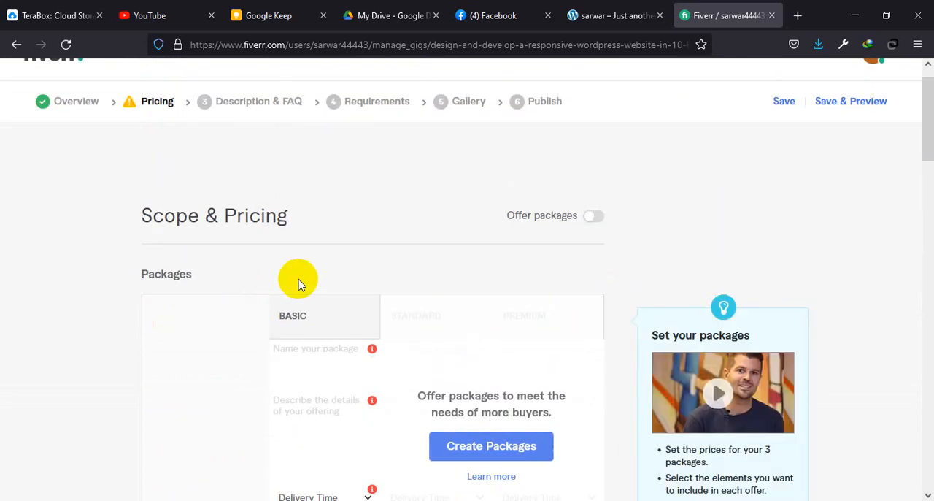
scroll(354, 260, down, 4)
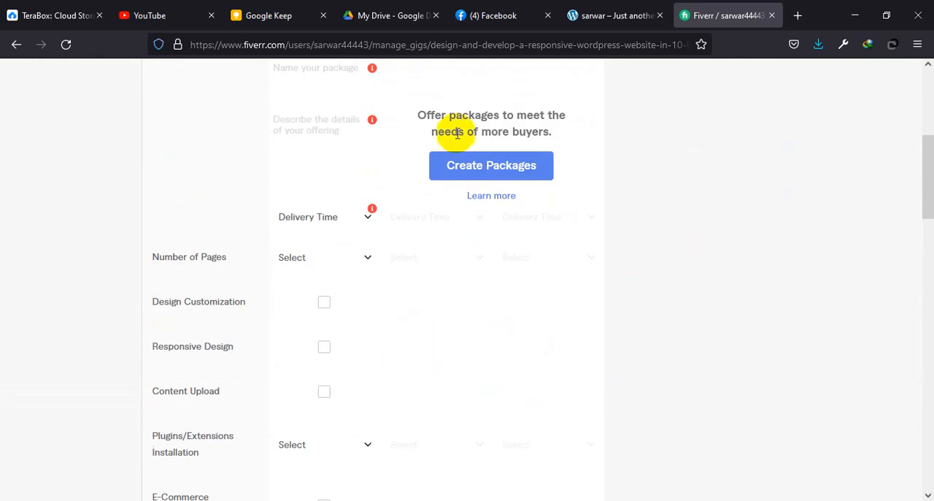
click(502, 172)
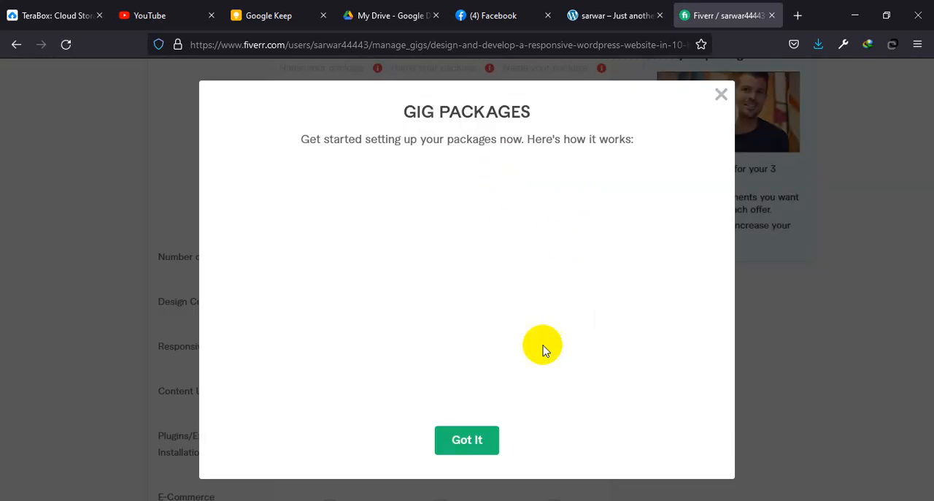
click(467, 440)
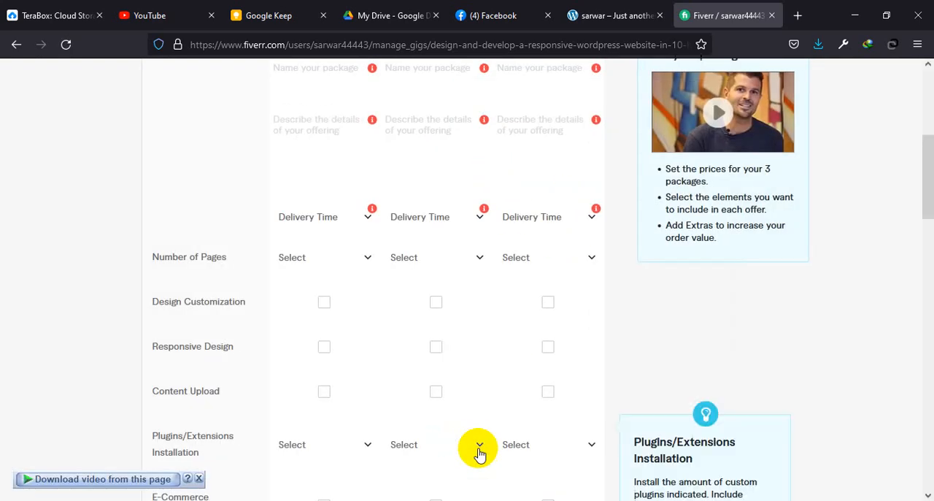
Step: Open the seller's existing Fiverr profile page in a new browser tab
scroll(574, 375, up, 5)
scroll(575, 377, down, 2)
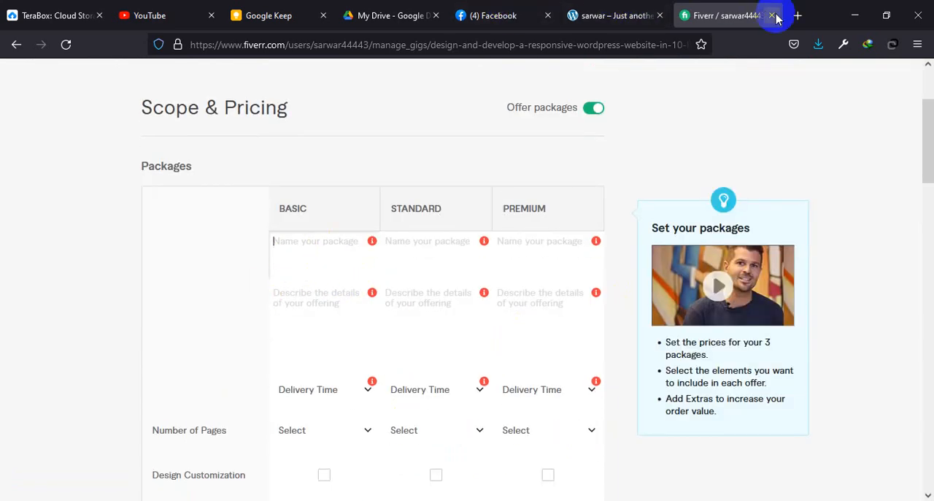
click(798, 16)
text(s)
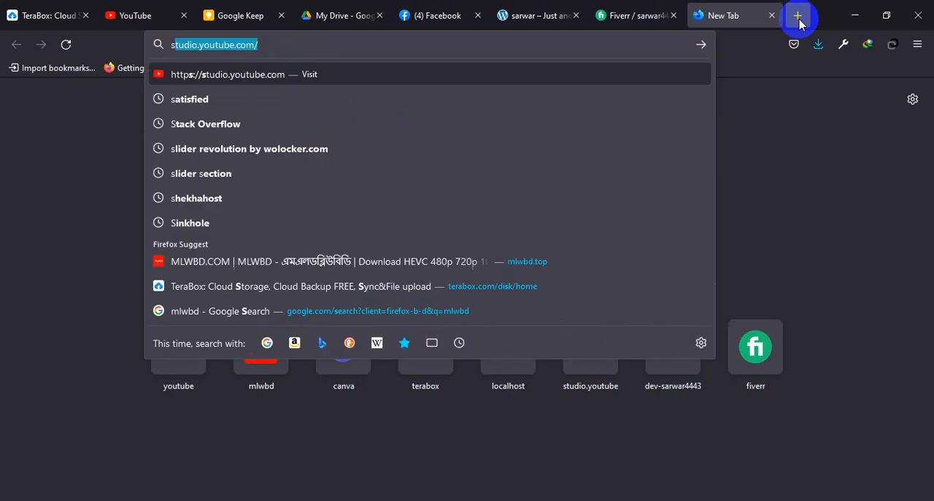
key(BackSpace)
key(BackSpace)
text(fiverr)
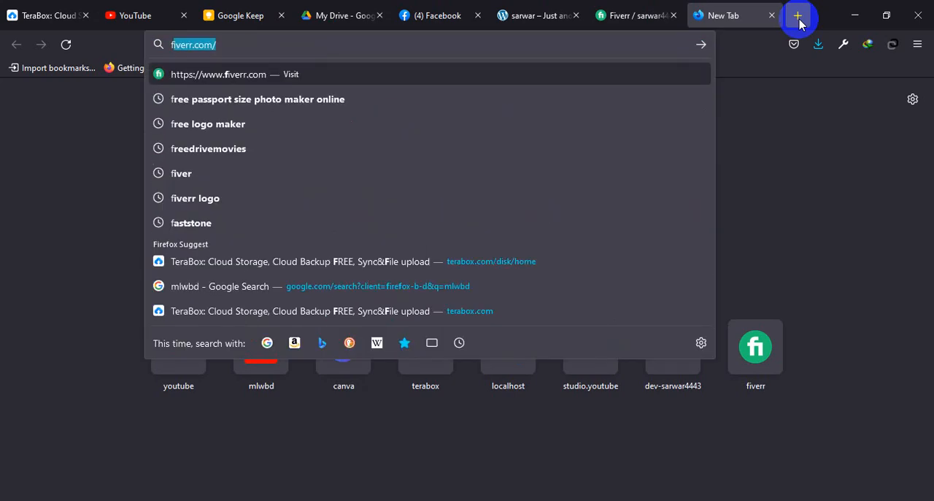
key(Right)
text(sa)
key(Return)
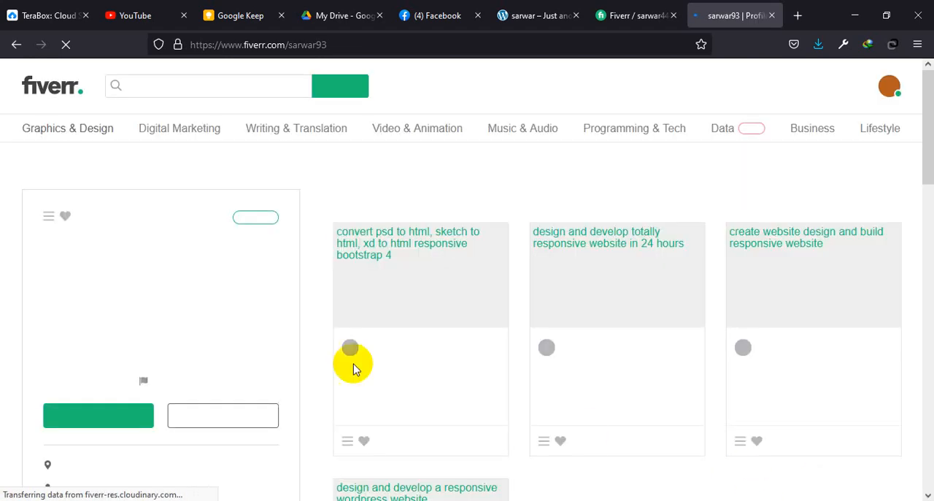
Step: Open the profile's gig "I will design and develop a responsive wordpress website" and go to its package details
scroll(445, 394, down, 3)
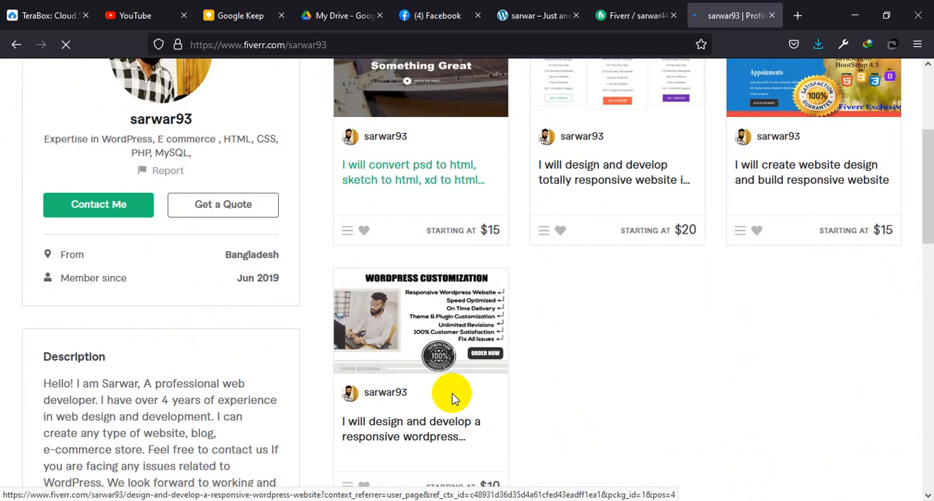
click(411, 436)
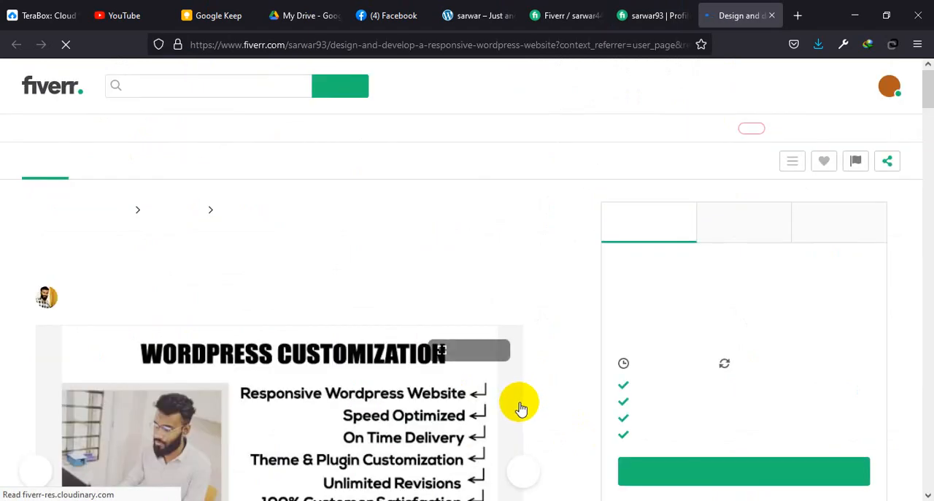
scroll(619, 380, down, 3)
scroll(619, 381, up, 2)
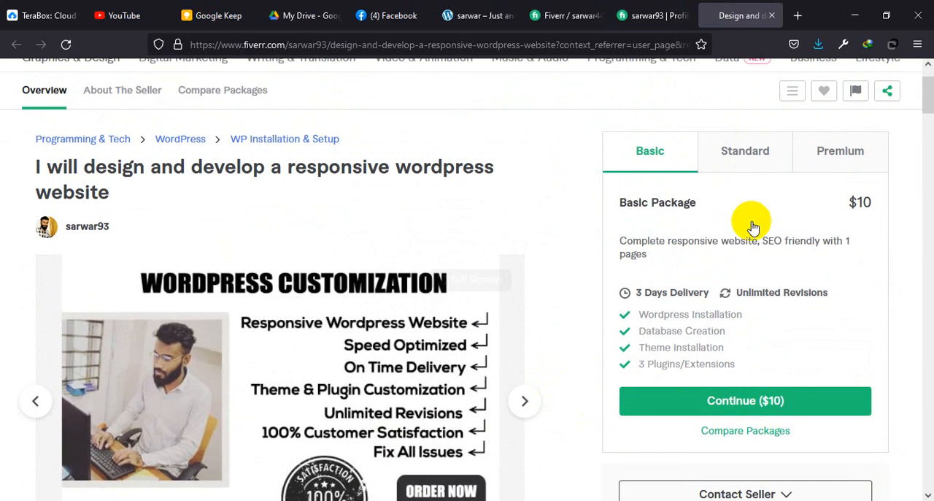
Step: Copy the title "Basic Package" from the existing gig into the new gig's Basic package name
drag(718, 209, 616, 205)
key(ctrl+c)
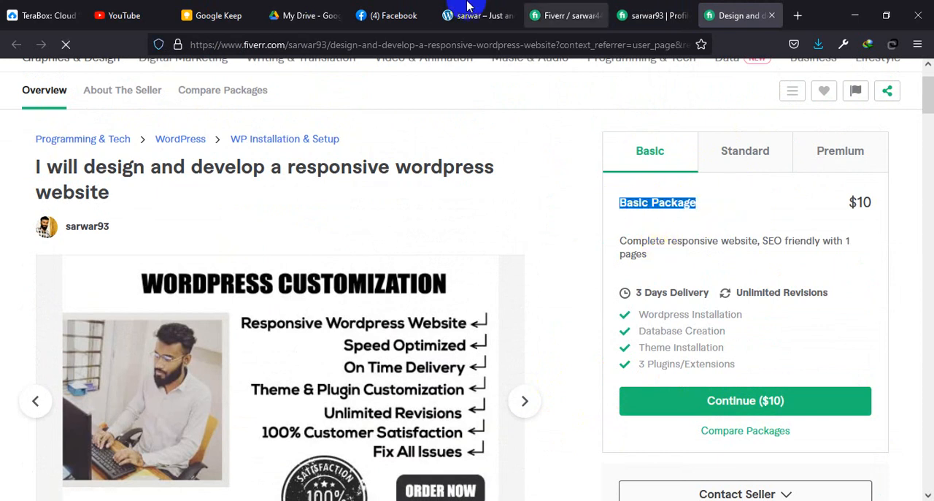
click(555, 16)
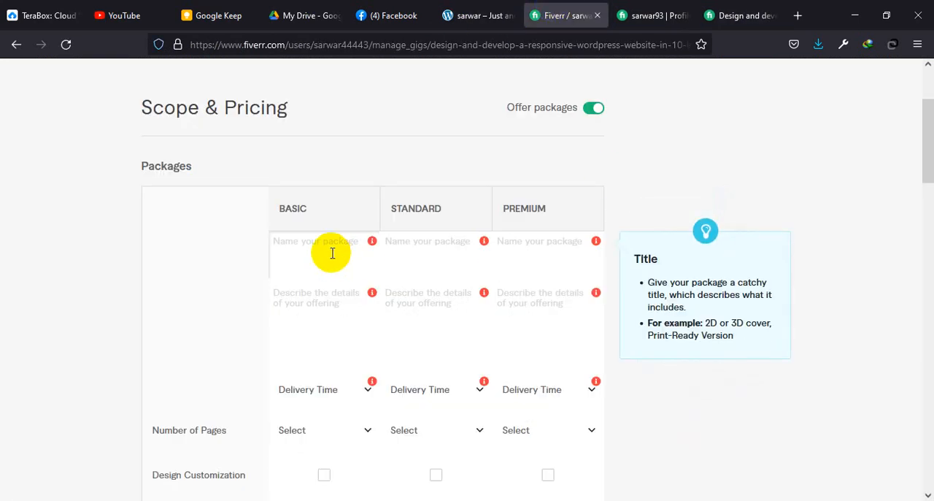
key(ctrl+v)
Step: Copy the existing gig's description "Complete responsive website, SEO friendly with 1 pages" into the new gig's Basic package description
click(313, 319)
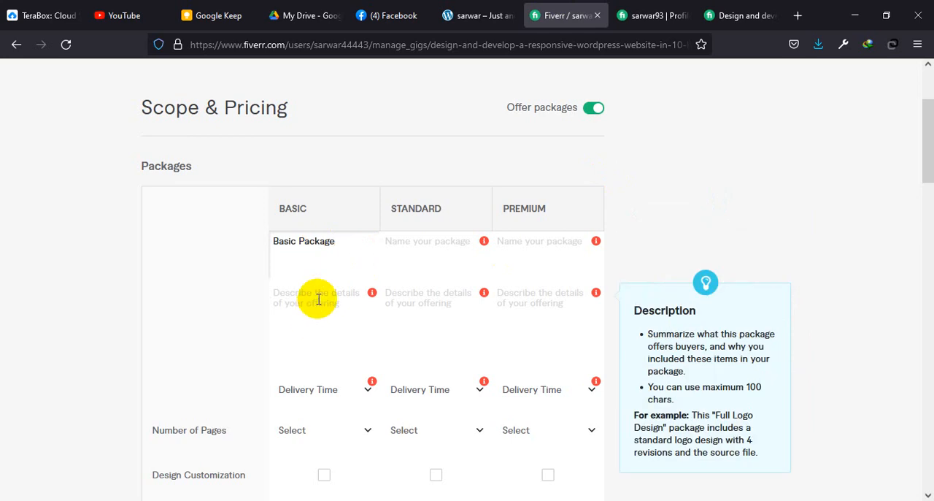
click(723, 14)
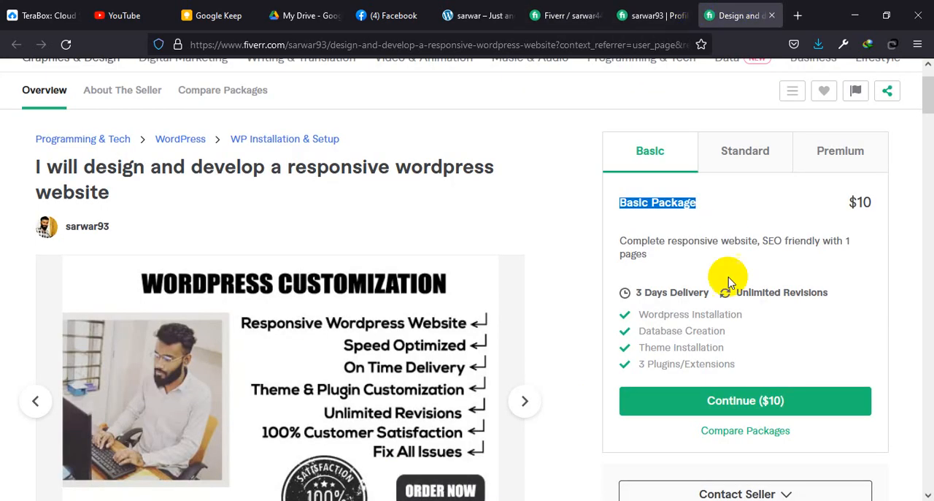
drag(652, 263, 613, 244)
key(ctrl+c)
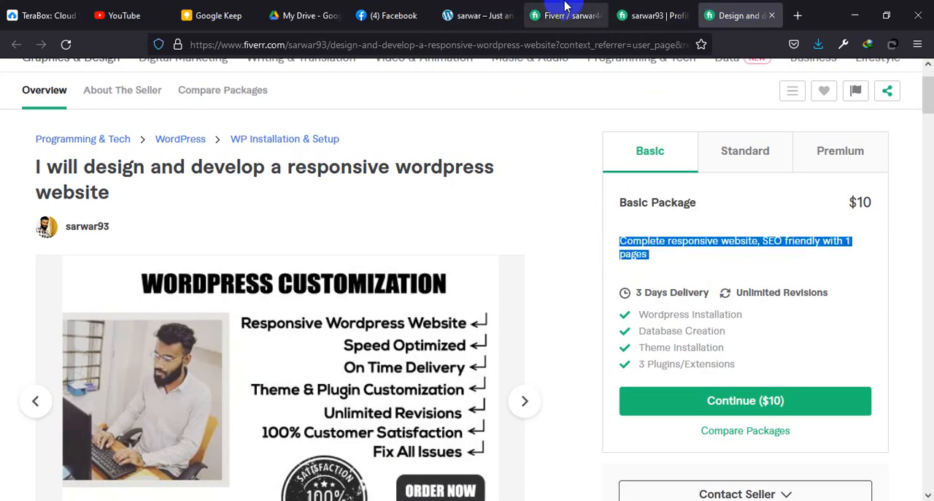
click(540, 15)
click(317, 323)
key(ctrl+v)
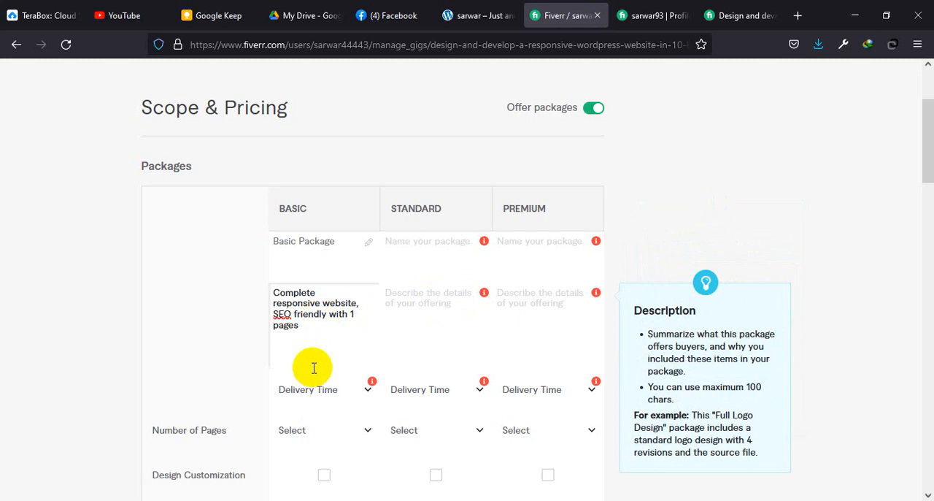
Step: Set the Basic package's delivery time to 3 days and its Number of Pages to 1
scroll(319, 358, down, 2)
click(366, 321)
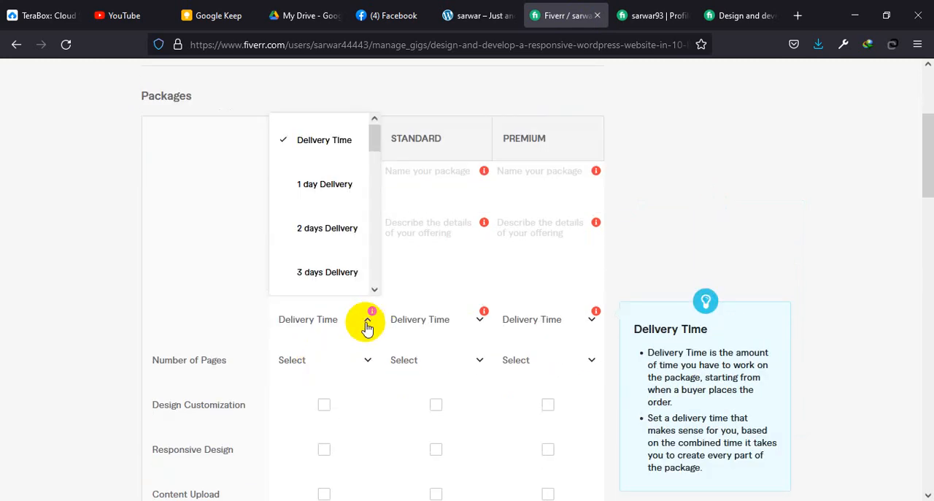
click(332, 270)
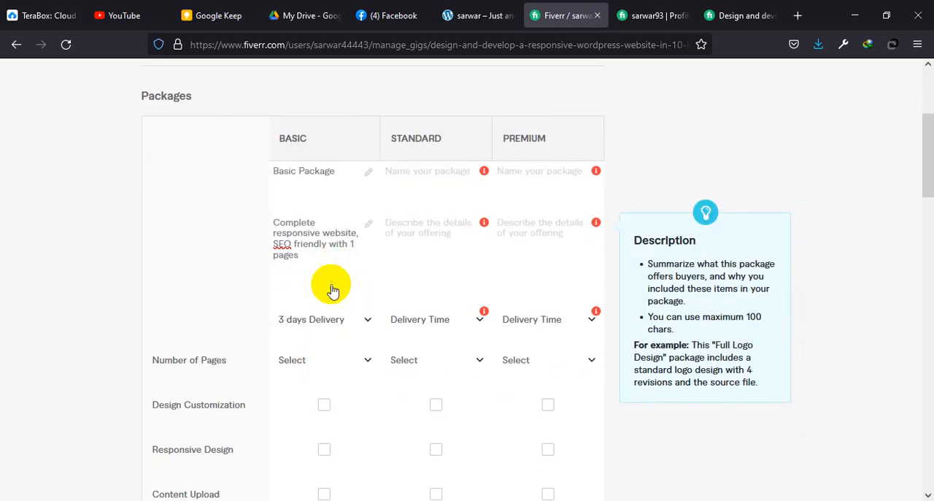
click(371, 362)
click(334, 224)
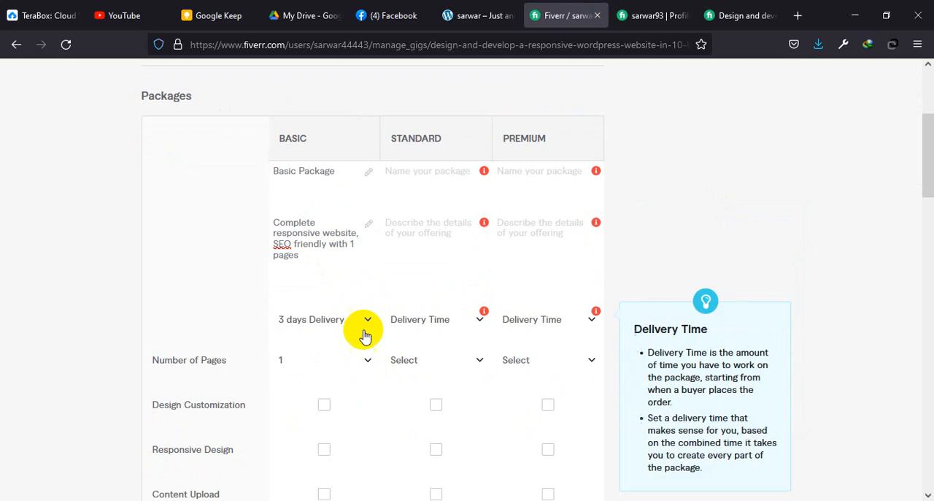
Step: Include Design Customization, Responsive Design and Content Upload in the Basic package
scroll(365, 339, down, 2)
click(324, 264)
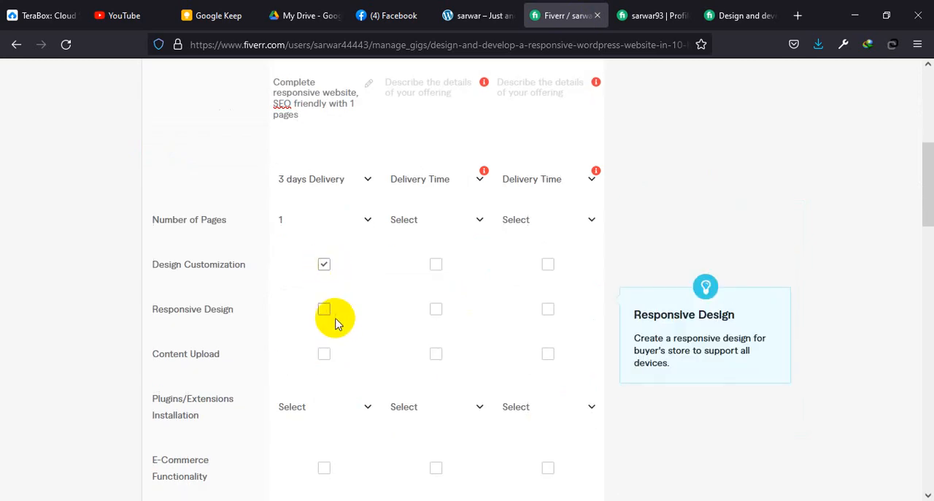
click(324, 309)
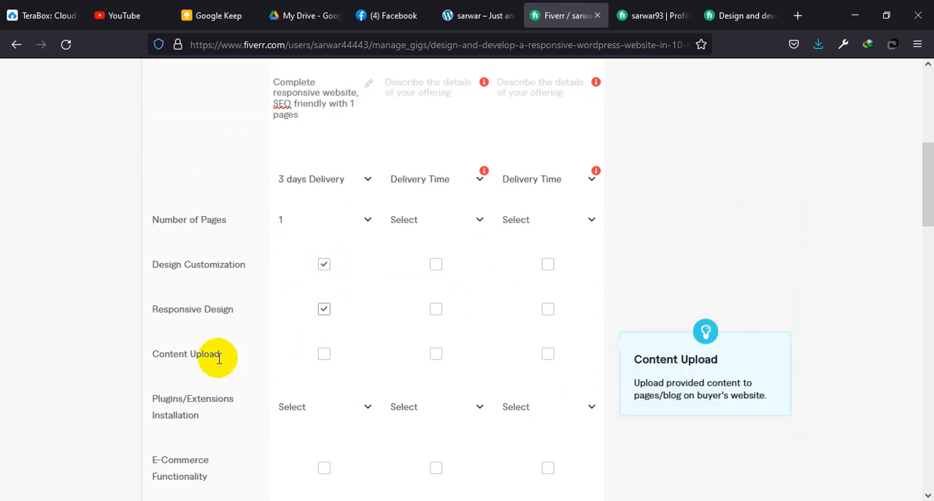
click(324, 353)
Step: Set Plugins/Extensions Installation to 3 for the Basic package
scroll(328, 357, down, 3)
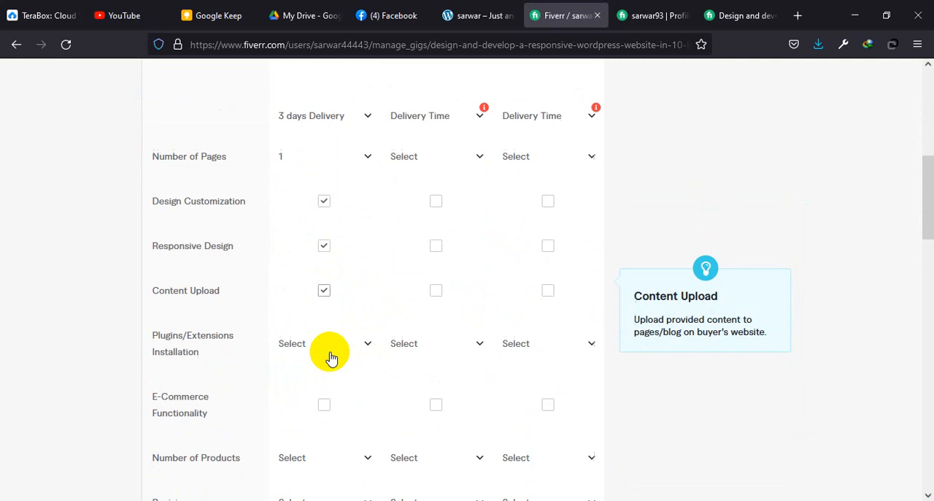
click(346, 272)
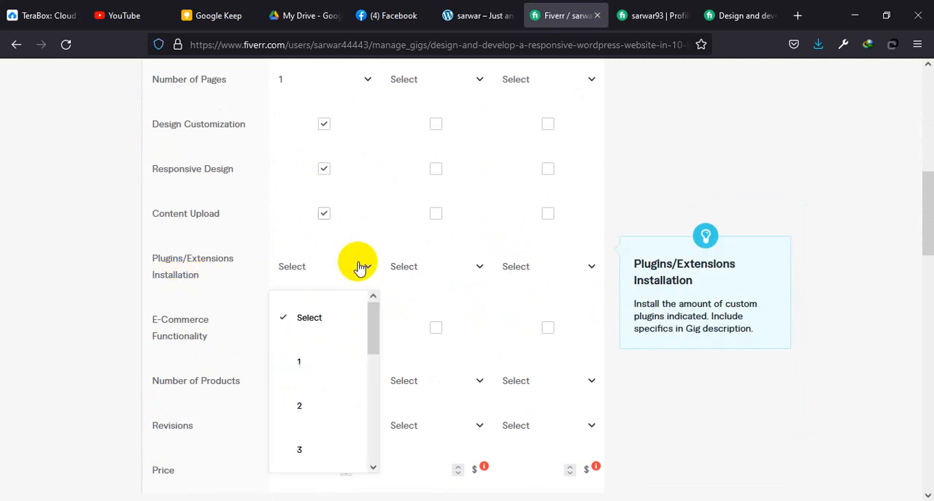
click(309, 449)
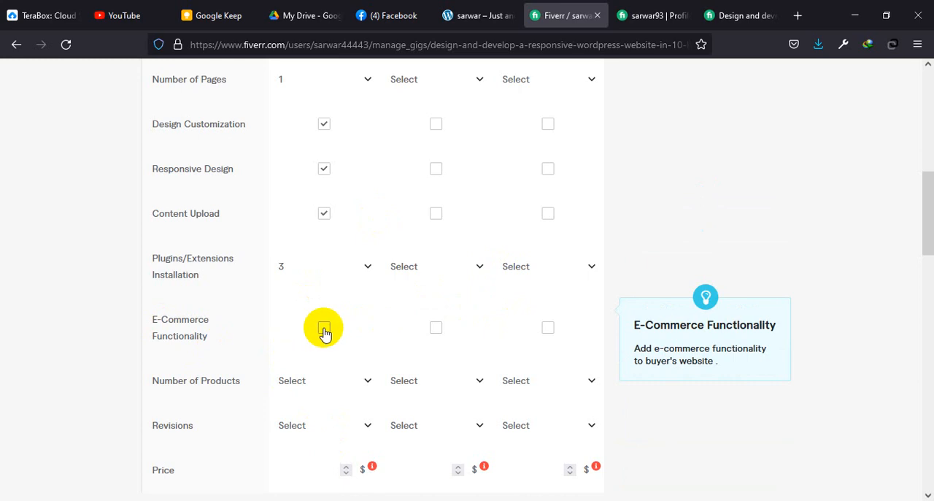
scroll(325, 333, down, 2)
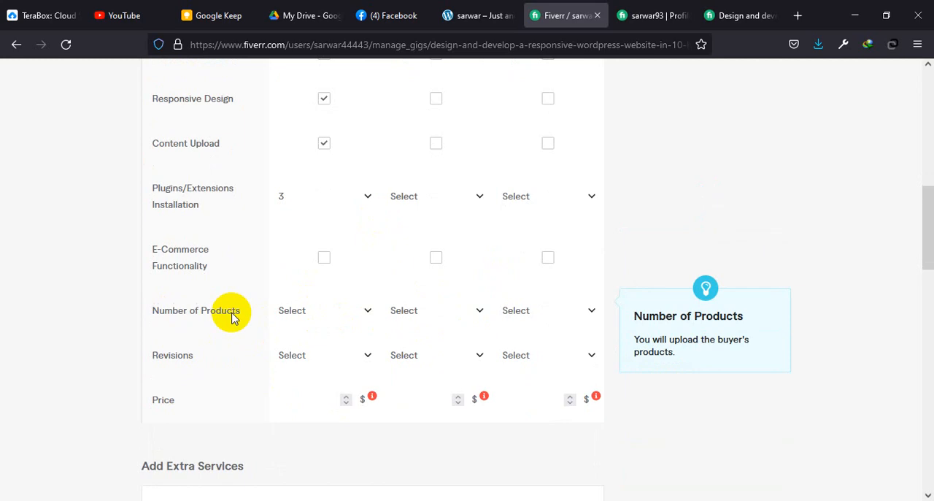
click(368, 312)
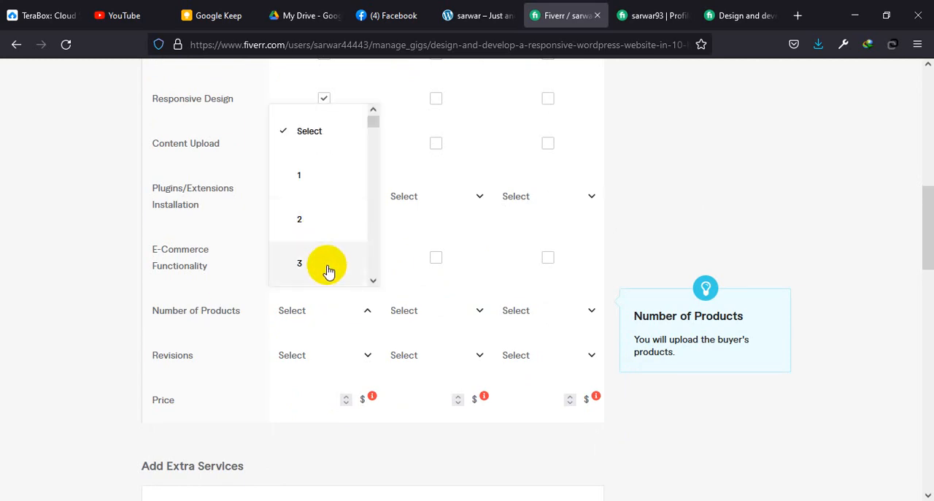
scroll(330, 270, down, 3)
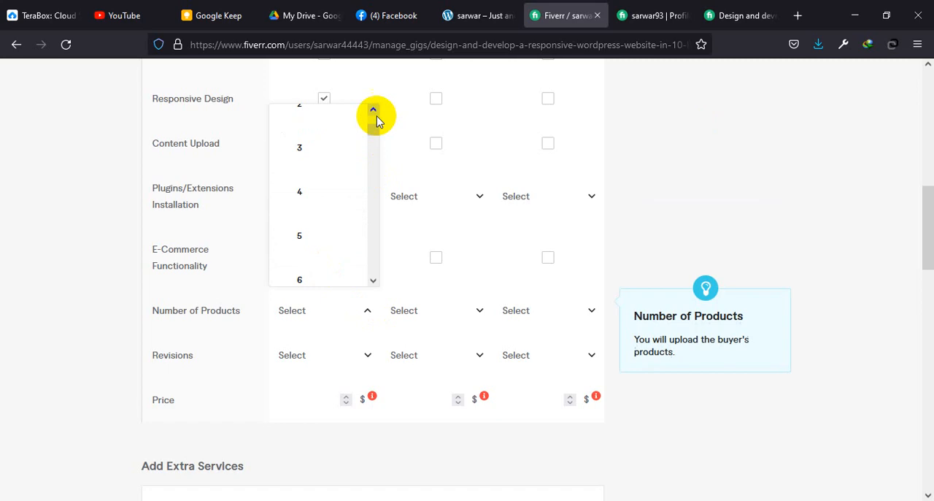
click(809, 361)
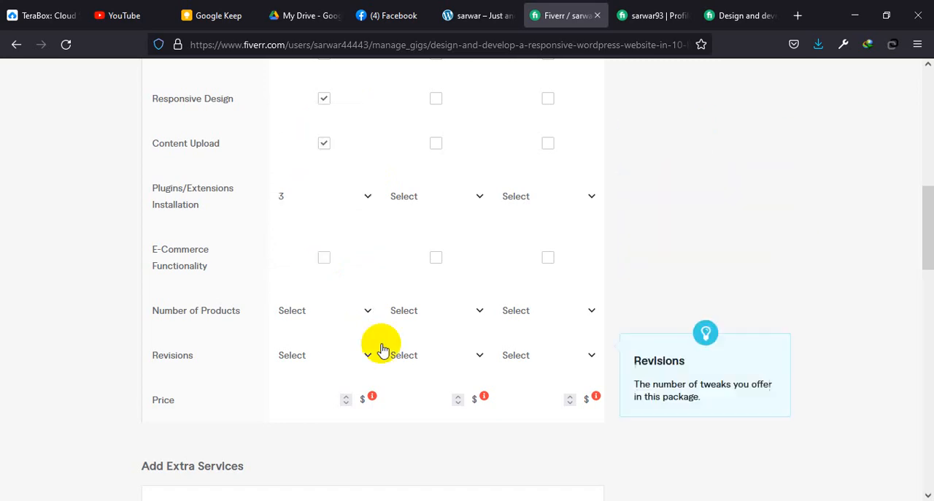
Step: Set the Basic package's Revisions to UNLIMITED
click(344, 355)
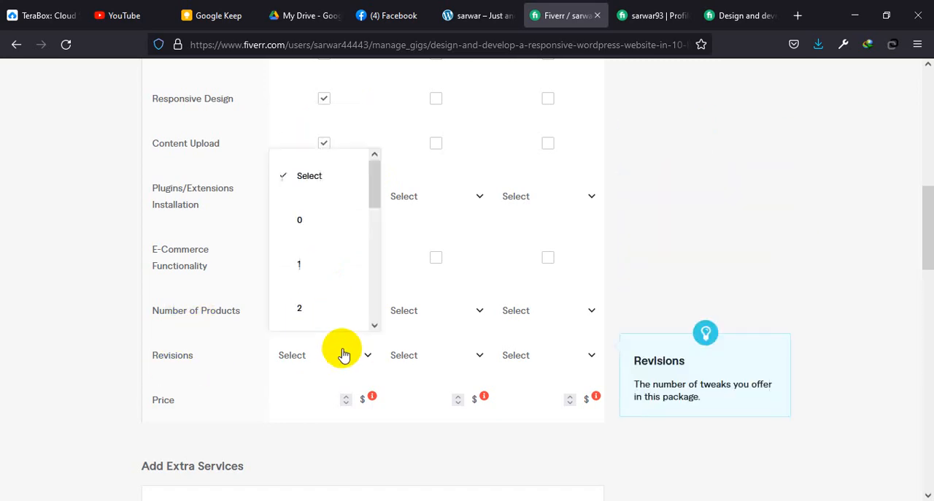
scroll(340, 281, down, 5)
click(323, 309)
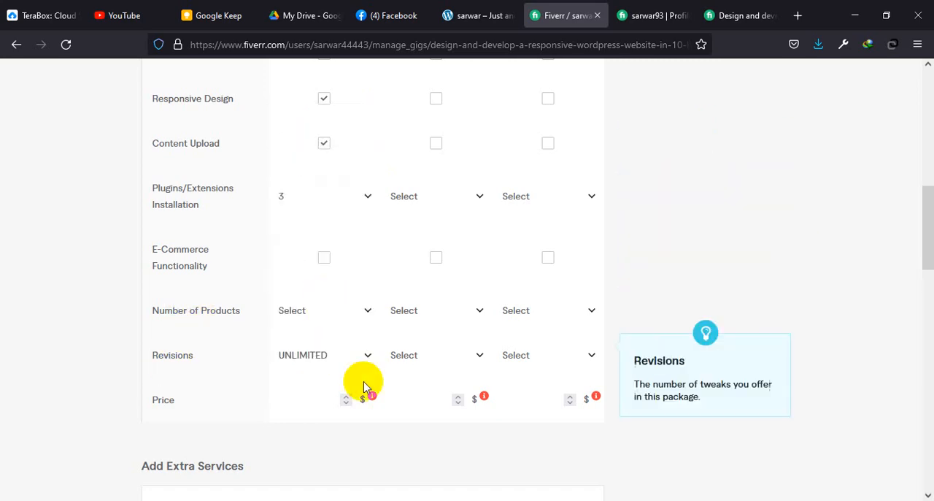
Step: Add E-Commerce Functionality with 5 products to the Basic package and set its price to $20
click(297, 401)
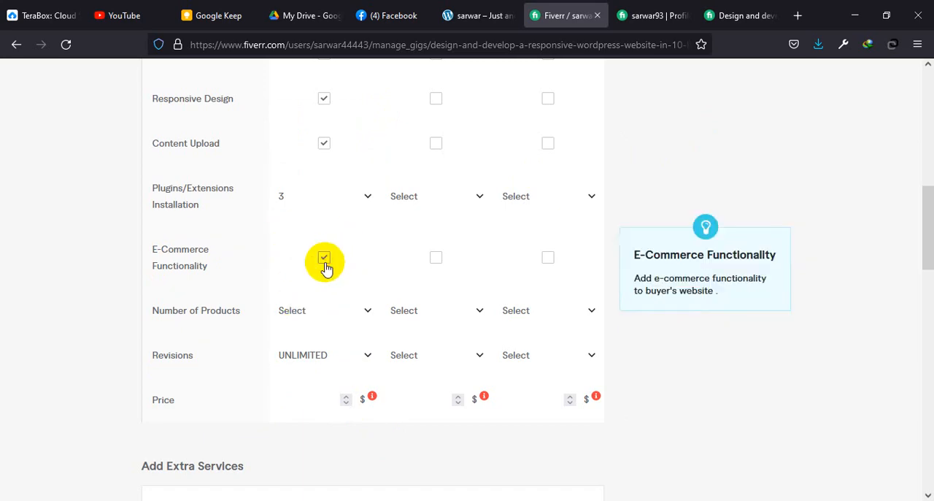
click(333, 316)
scroll(329, 252, down, 2)
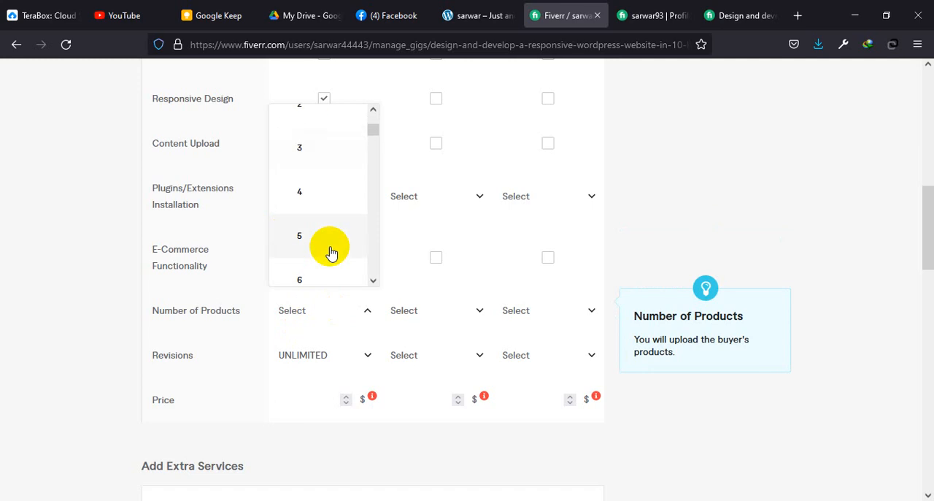
click(313, 232)
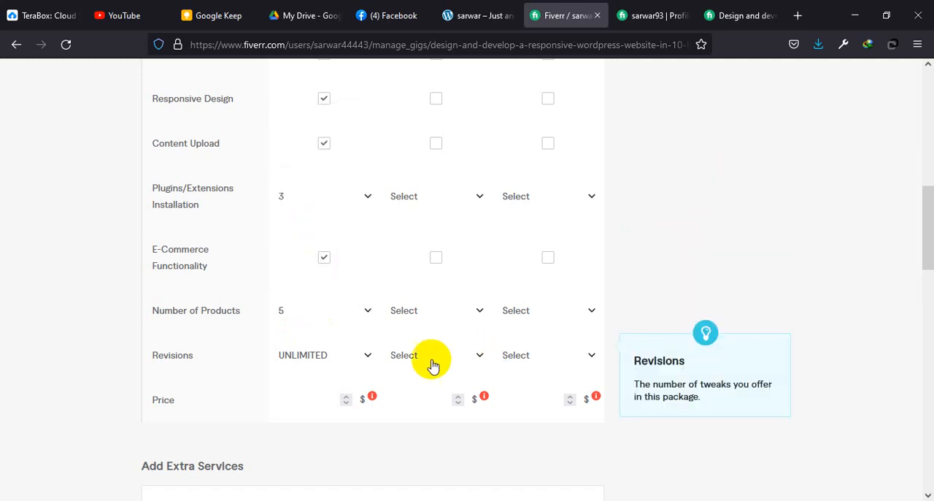
scroll(365, 350, down, 2)
click(327, 329)
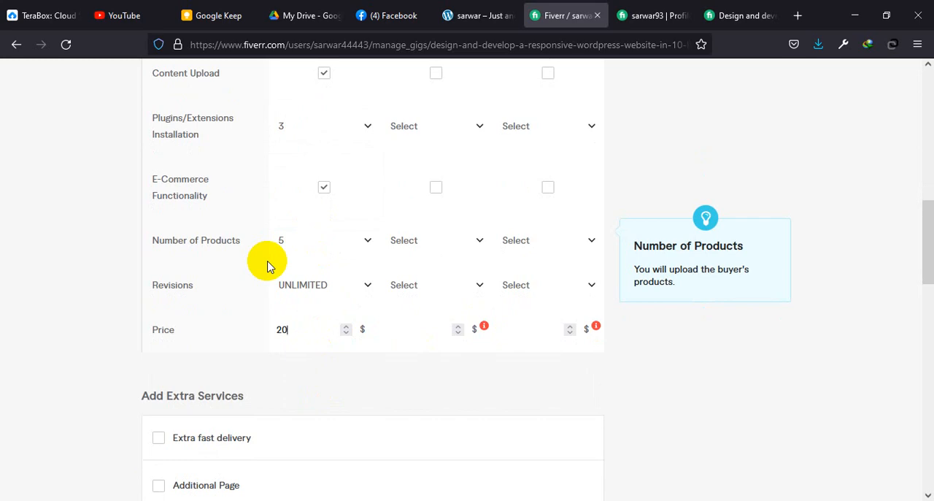
Step: Enable the Extra fast delivery service and offer 1-day delivery for an extra $30 on the Basic package
scroll(278, 263, down, 3)
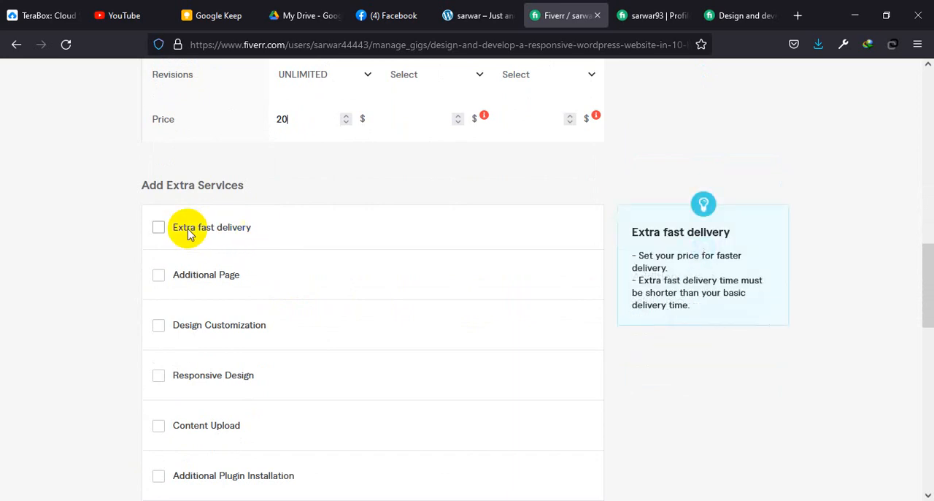
click(159, 229)
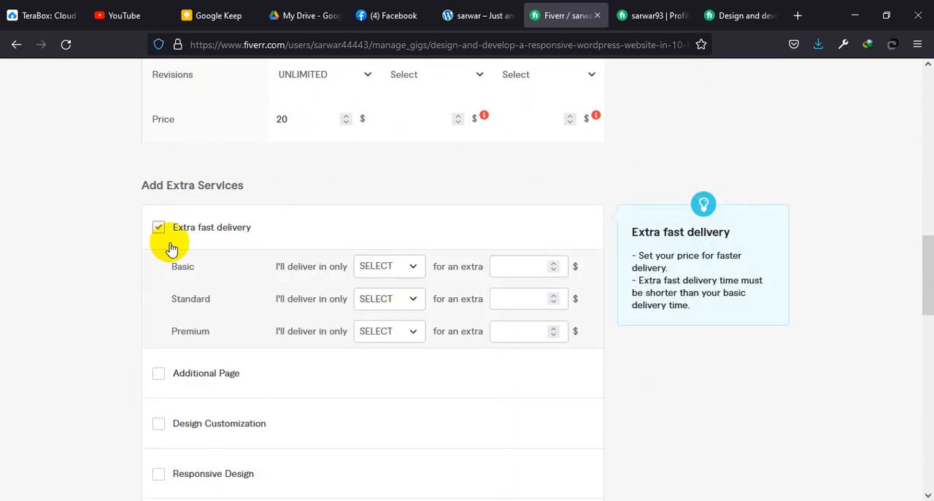
click(404, 267)
click(403, 267)
click(404, 267)
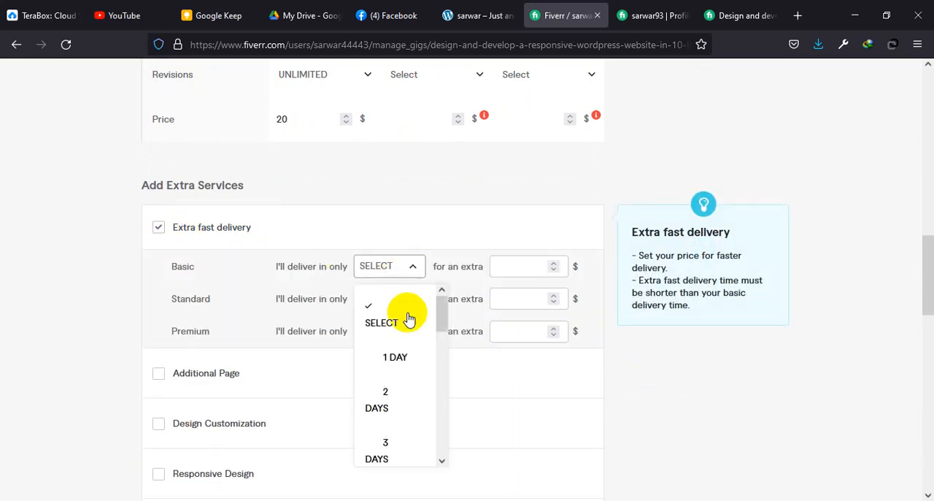
click(395, 359)
click(521, 264)
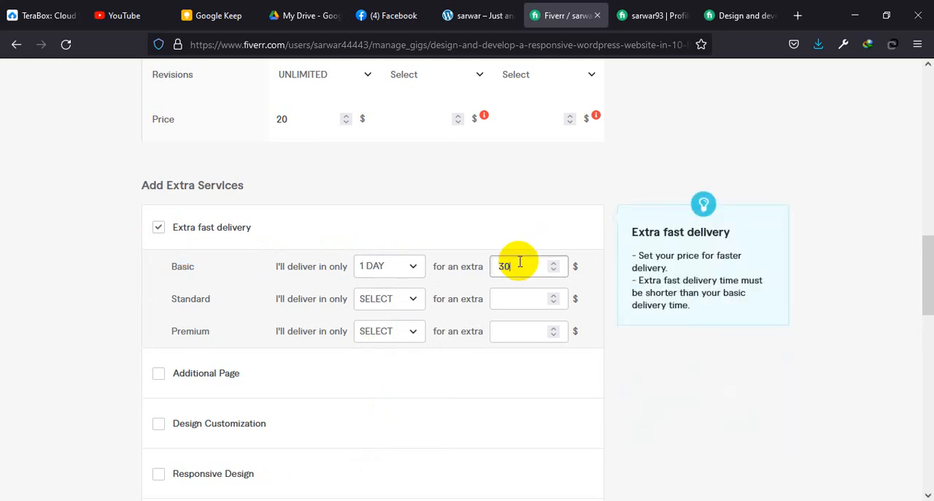
Step: Turn off the Extra fast delivery option under Add Extra Services
click(412, 299)
scroll(403, 426, down, 2)
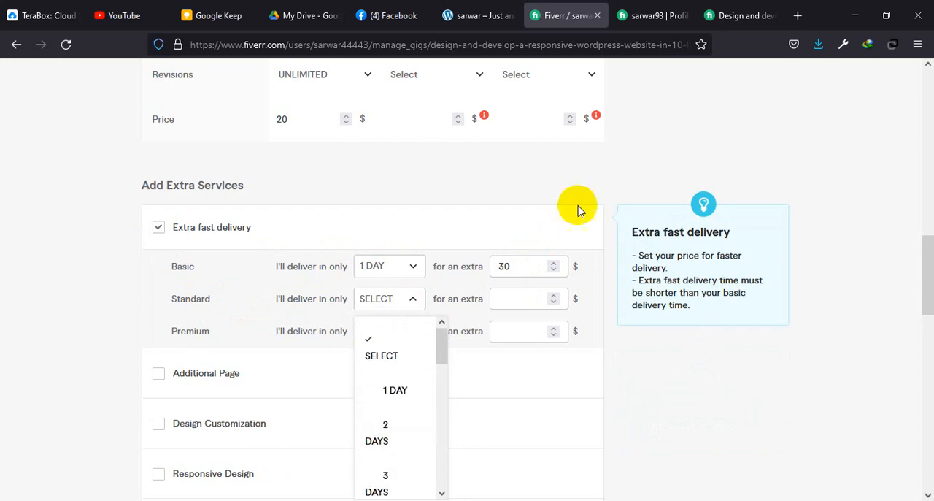
click(158, 228)
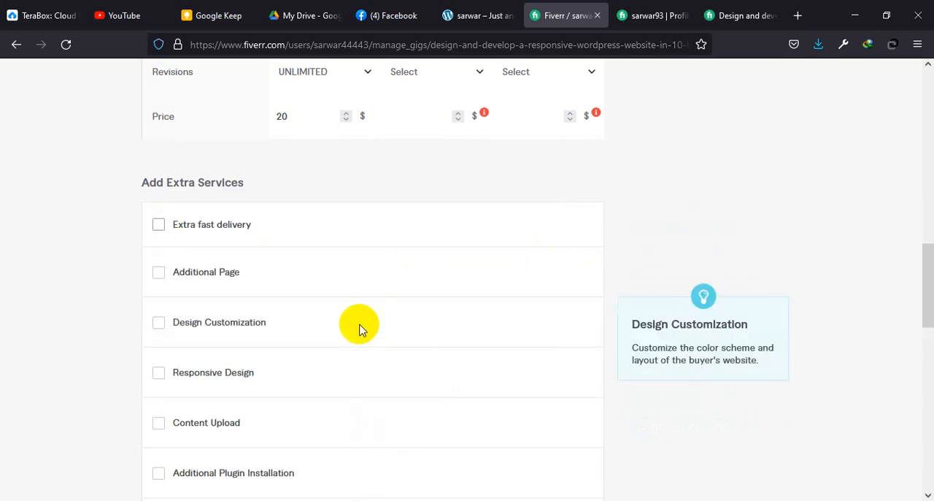
scroll(358, 327, down, 5)
Step: Copy the Standard tier's title from the reference WordPress gig and name the Standard package "Standard Package"
scroll(358, 328, up, 15)
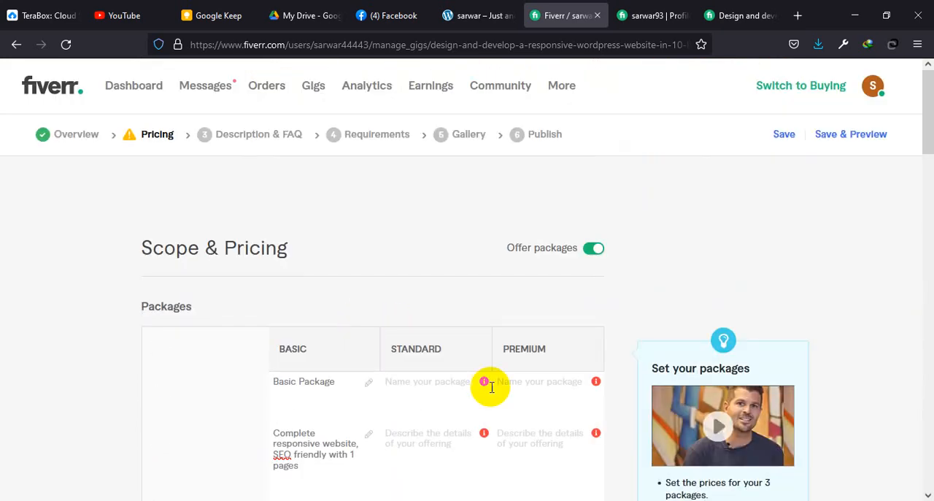
click(458, 392)
click(738, 16)
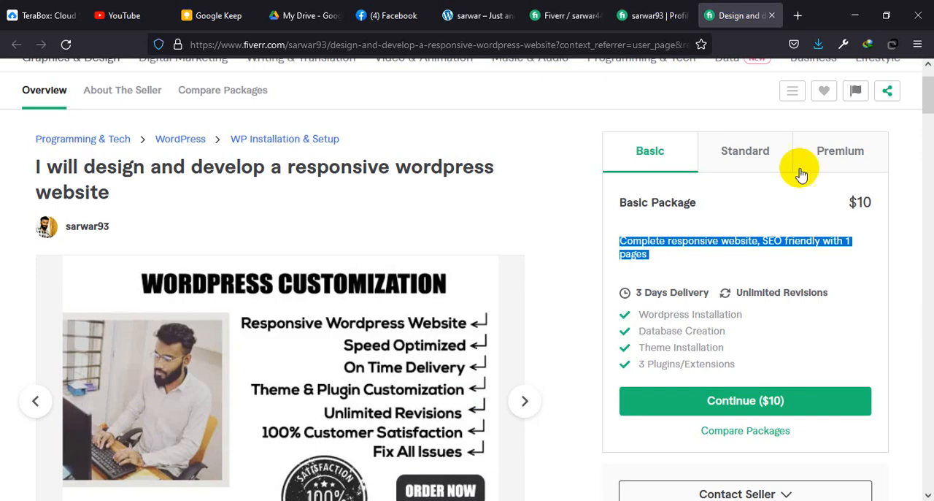
click(756, 148)
drag(721, 206, 618, 208)
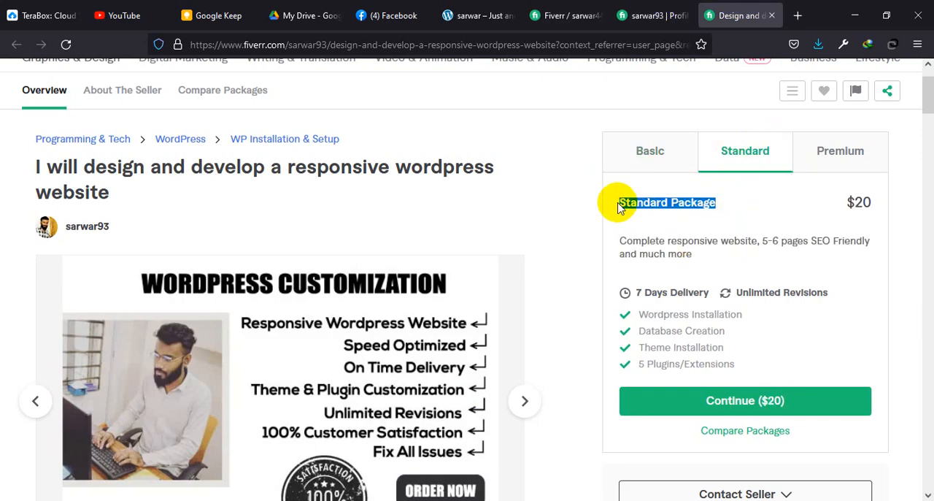
click(568, 15)
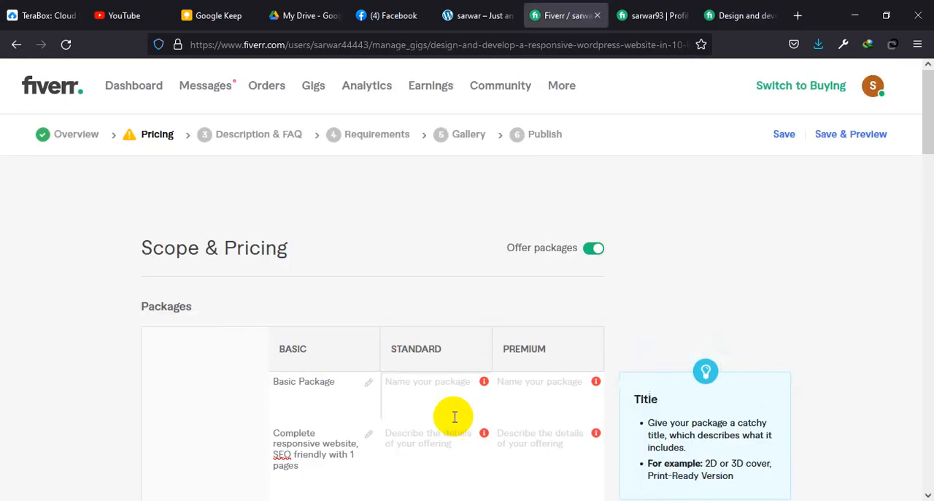
Step: Copy the reference gig's Standard description, "Complete responsive website, 5-6 pages SEO Friendly and much more", into the Standard package's description
click(752, 13)
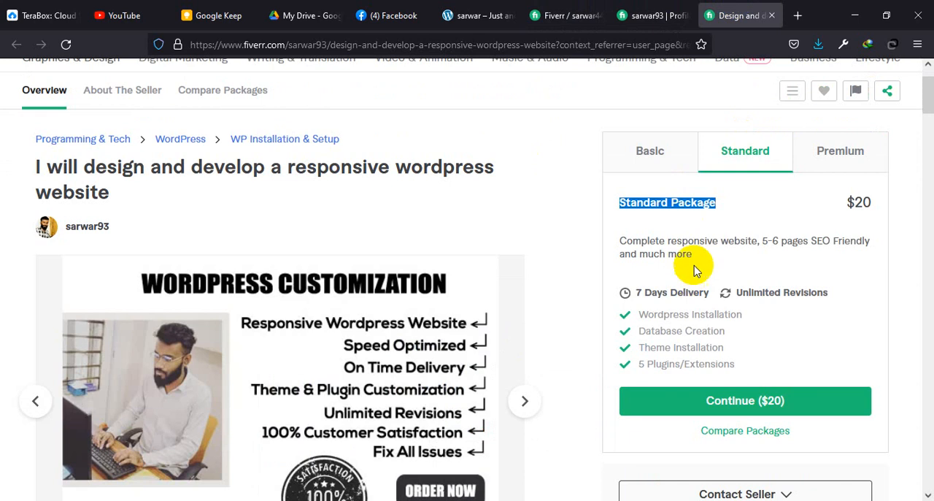
drag(693, 254, 626, 243)
key(ctrl+c)
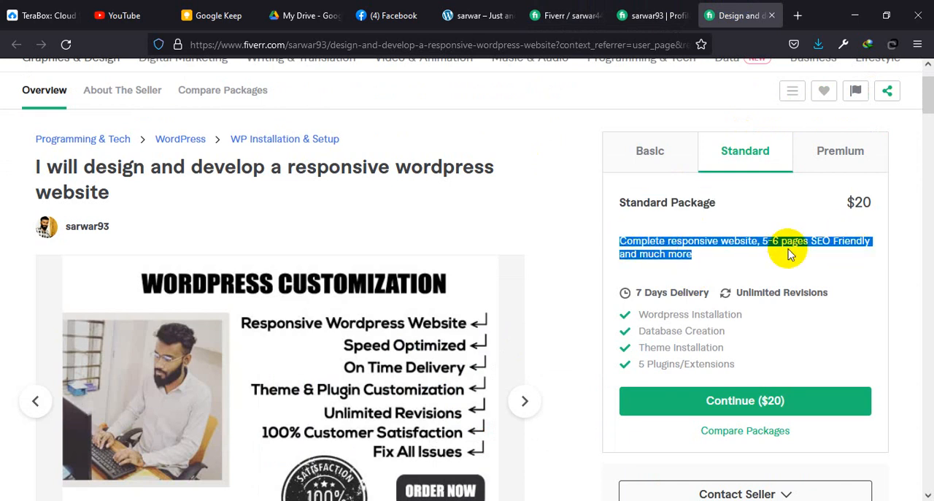
click(678, 16)
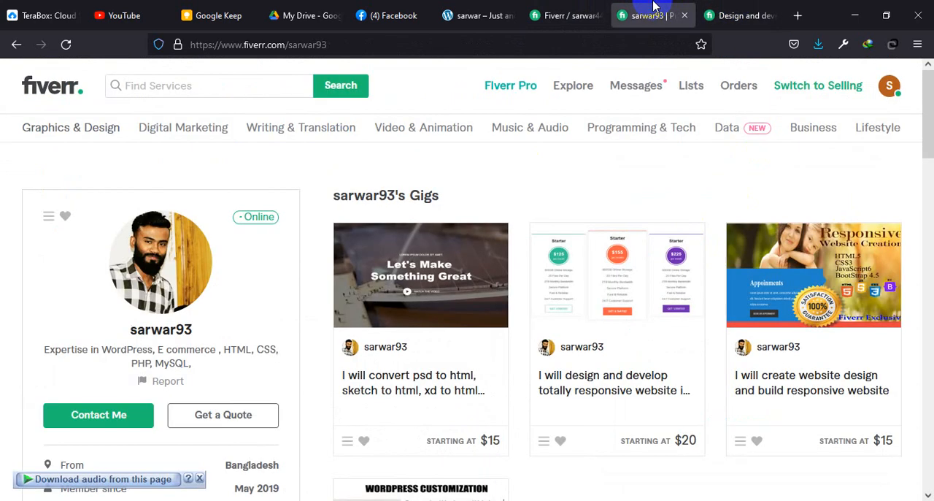
click(546, 16)
scroll(447, 426, down, 3)
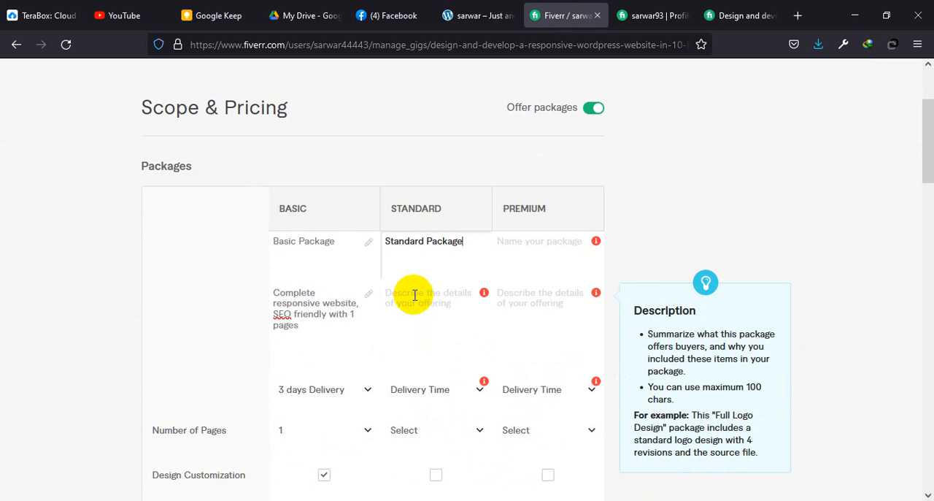
key(ctrl+v)
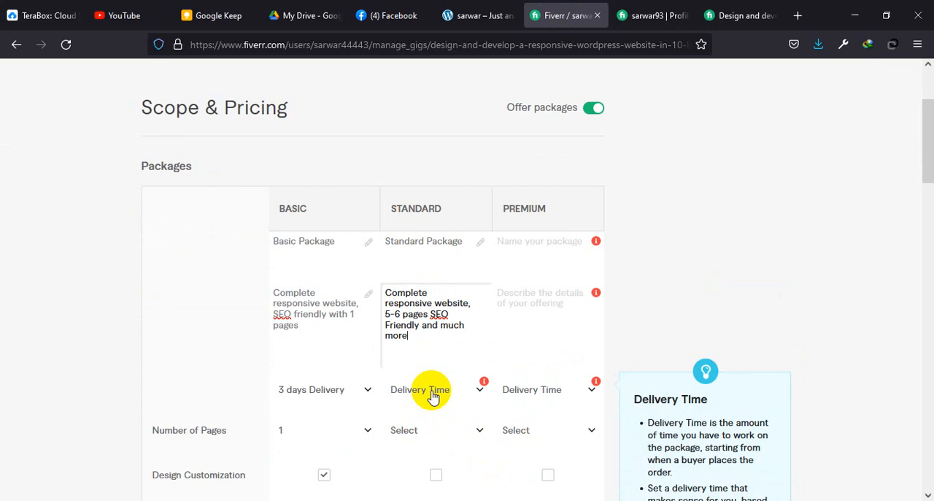
Step: Set the Standard package's delivery time to 5 days
click(433, 394)
scroll(441, 321, down, 3)
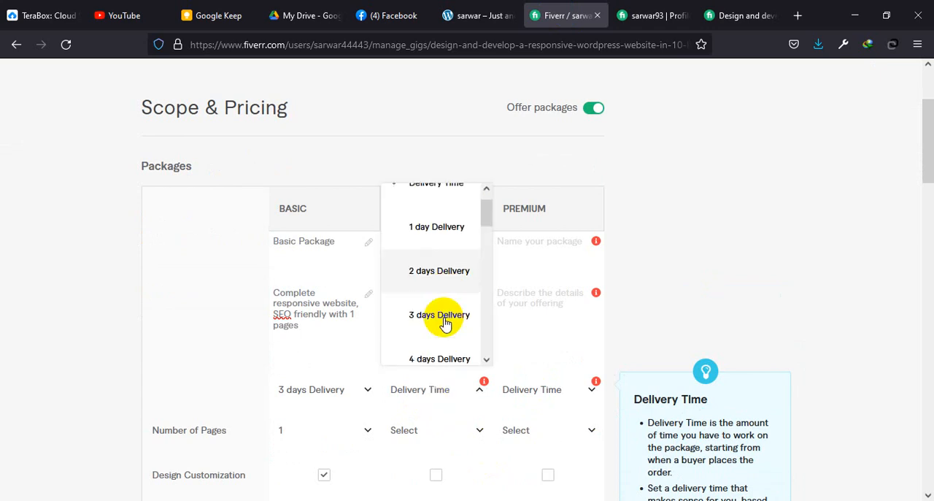
click(438, 324)
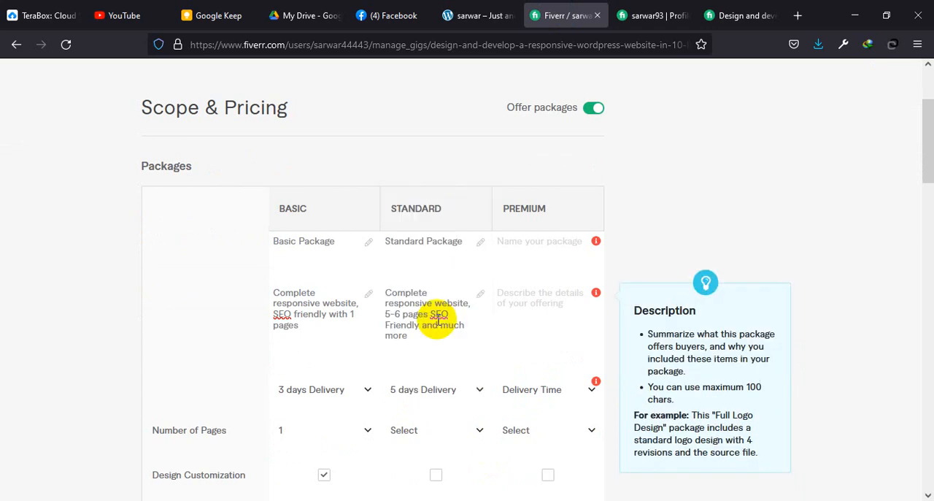
Step: Change the Standard package's delivery time to 6 days
click(478, 389)
scroll(449, 343, down, 1)
scroll(444, 327, down, 1)
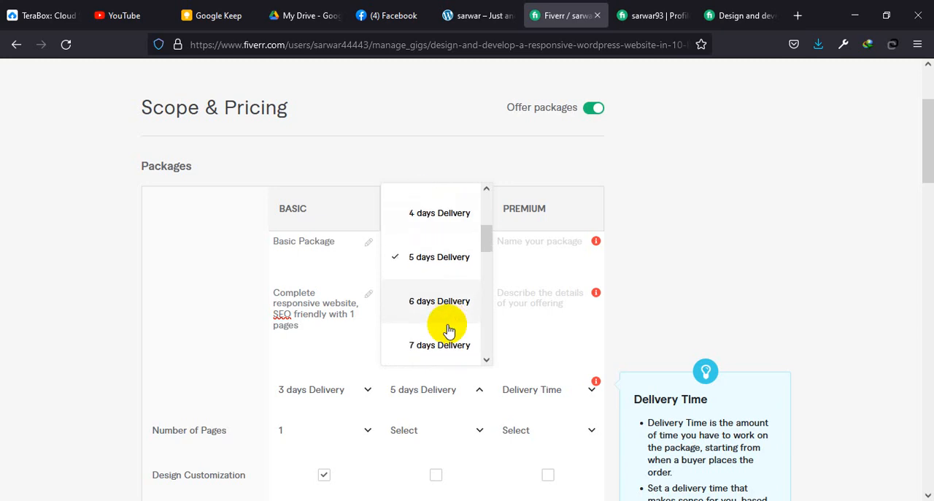
click(445, 299)
Step: Set the Standard package's Number of Pages to 5 and include Responsive Design and Content Upload
scroll(453, 350, down, 2)
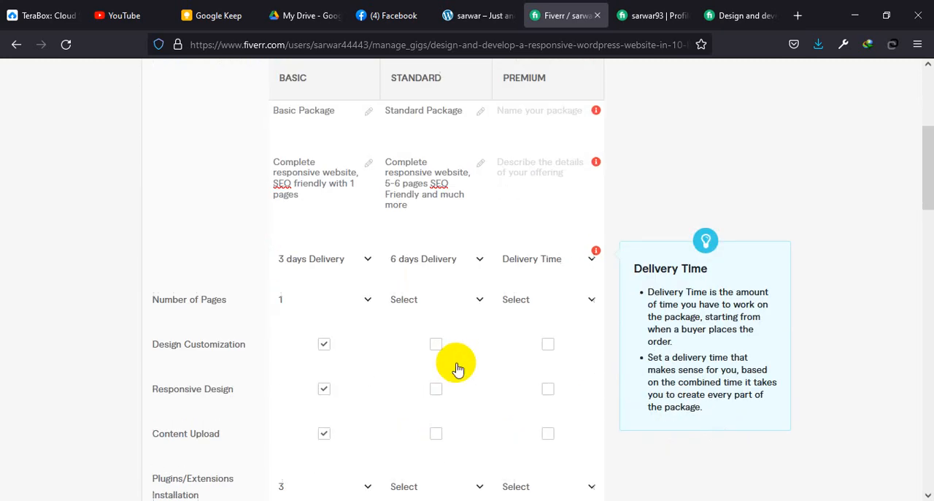
click(454, 290)
scroll(432, 438, down, 2)
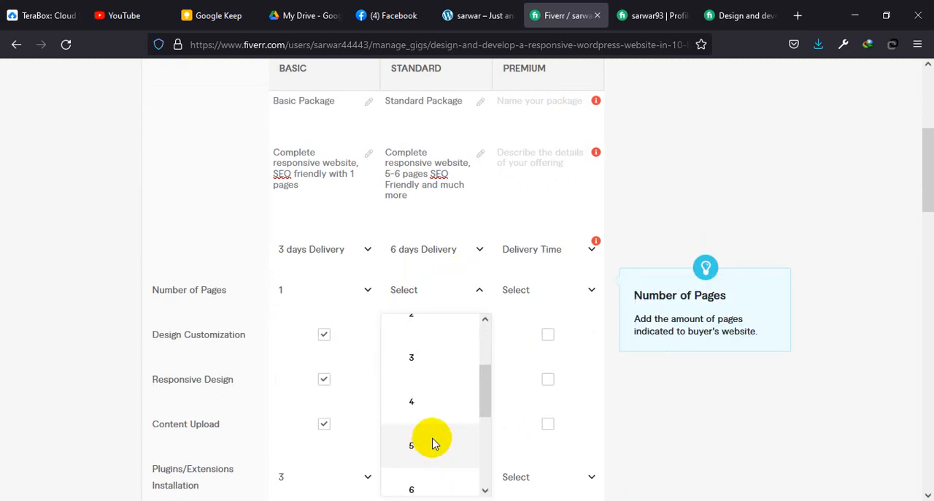
click(432, 443)
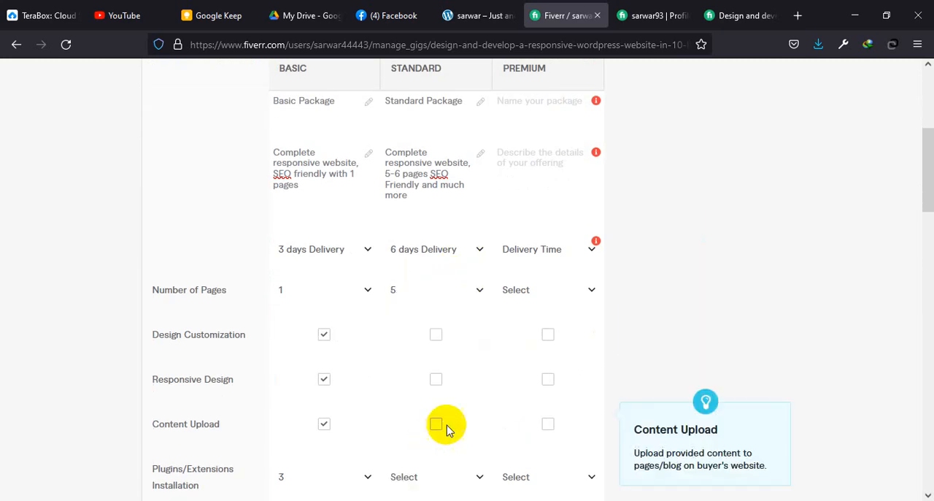
click(438, 338)
click(436, 383)
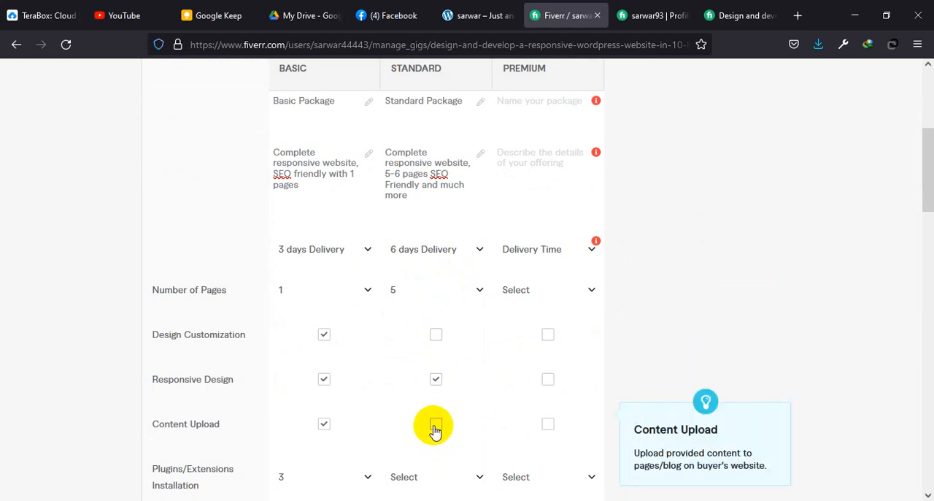
Step: Set Plugins/Extensions Installation to 5 for the Standard package
scroll(434, 431, down, 2)
click(419, 350)
scroll(418, 296, down, 2)
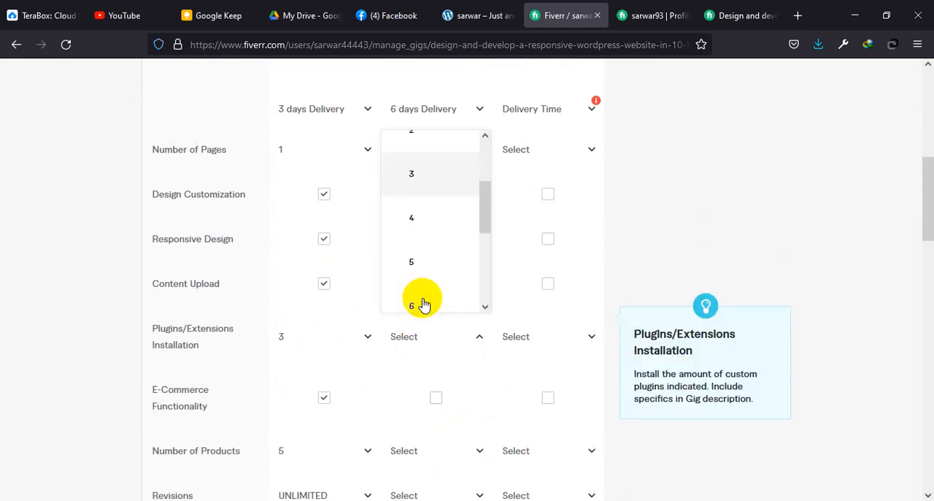
click(419, 263)
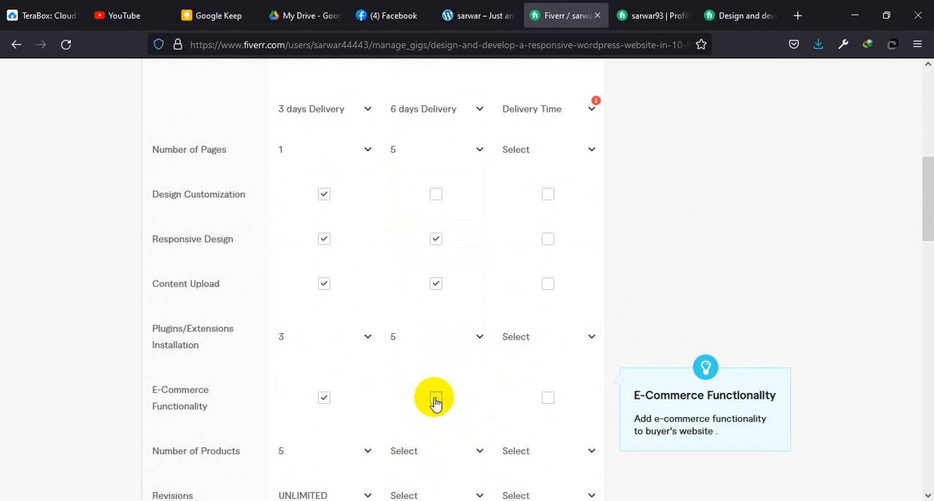
Step: Add E-Commerce Functionality with 10 products to the Standard package
click(436, 397)
scroll(436, 398, down, 2)
click(413, 322)
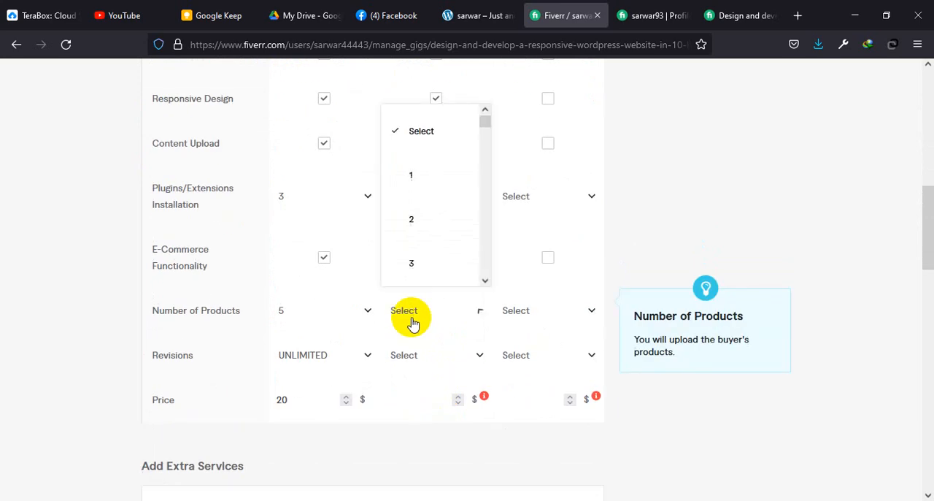
scroll(436, 240, down, 4)
click(422, 239)
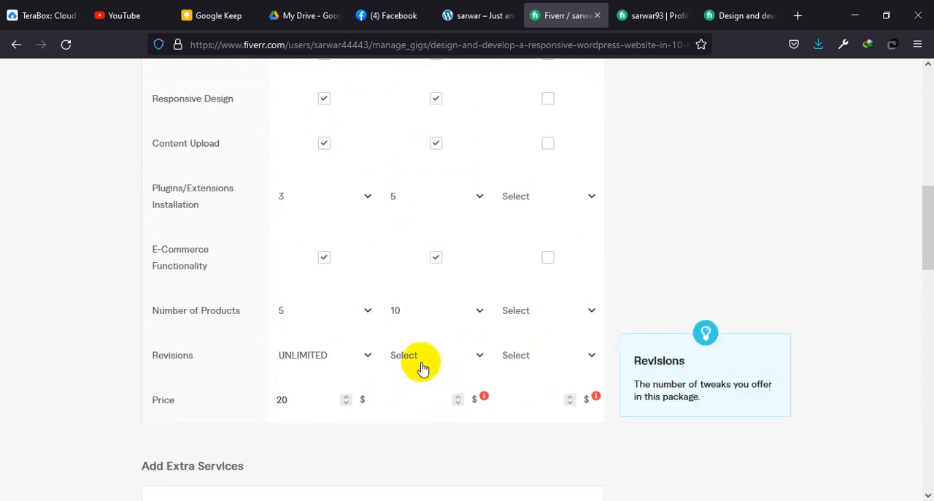
Step: Set the Standard package's Revisions to UNLIMITED and its price to $50
click(421, 352)
scroll(438, 292, down, 5)
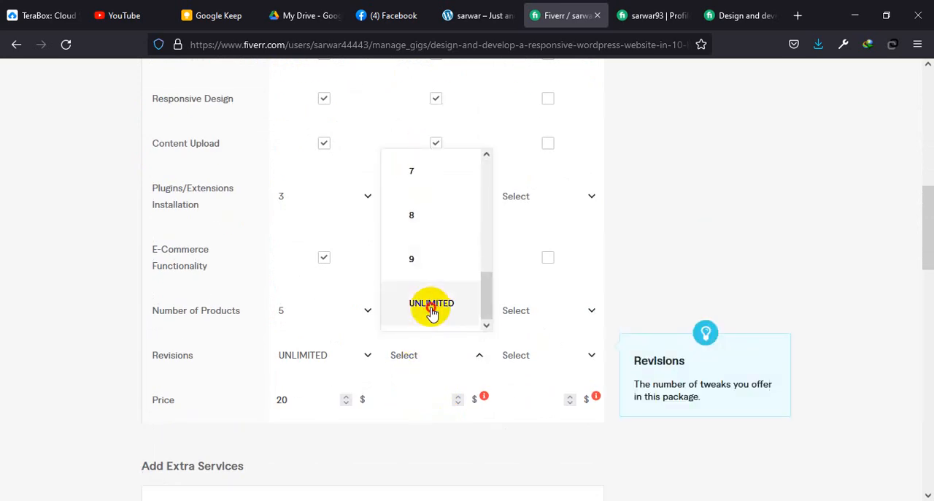
click(431, 306)
click(422, 395)
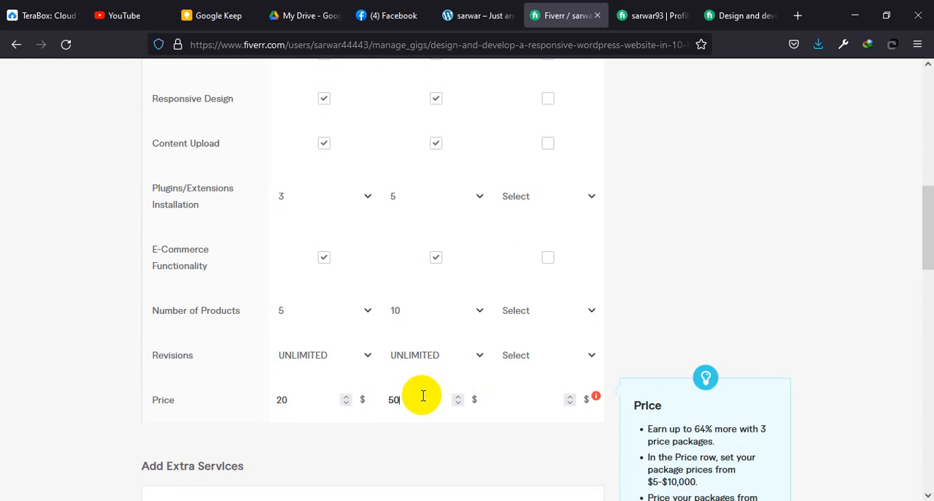
Step: Copy the Premium tier's title from the reference WordPress gig and name the Premium package "Premium Package"
scroll(422, 395, up, 4)
scroll(515, 175, up, 2)
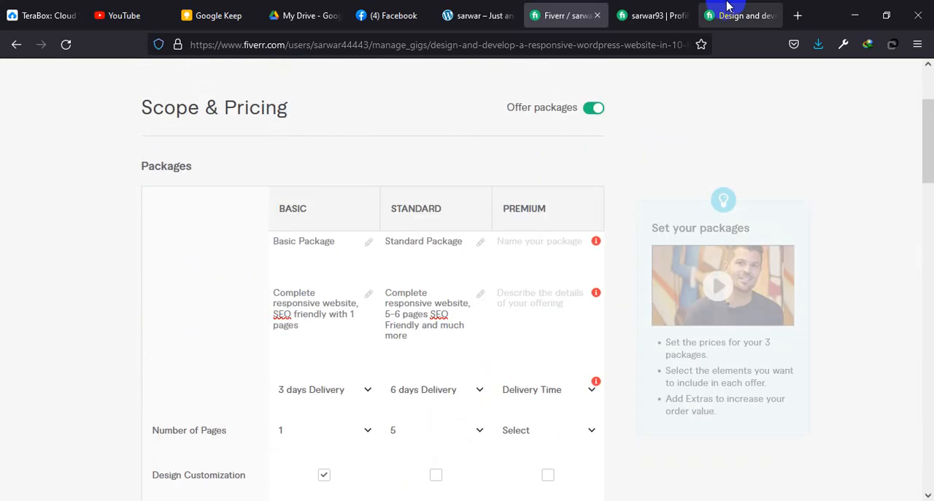
click(737, 15)
click(832, 155)
drag(744, 203, 608, 204)
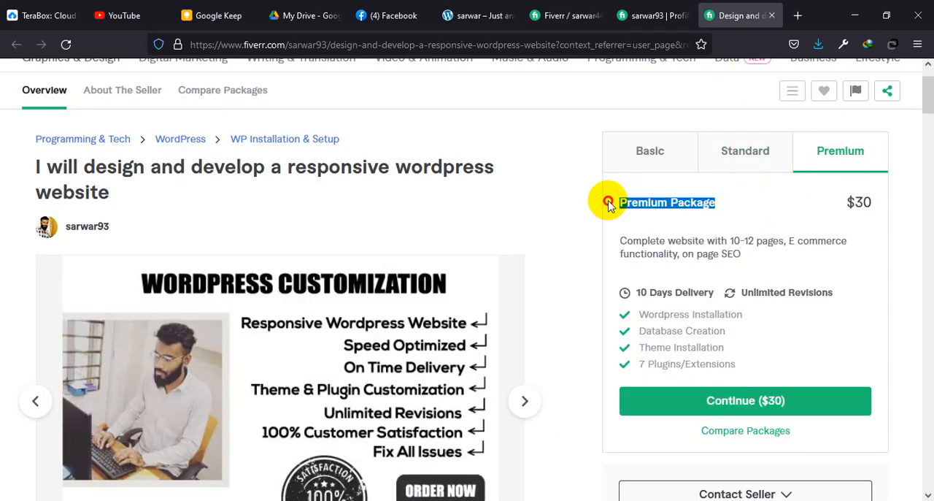
key(ctrl+c)
click(543, 15)
click(551, 250)
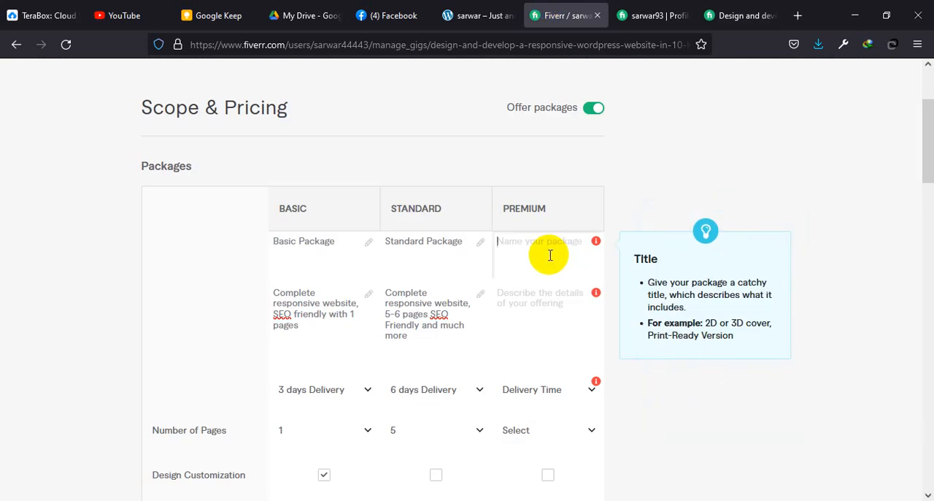
key(ctrl+v)
Step: Copy the reference gig's Premium description, "Complete website with 10-12 pages, E commerce functionality, on page SEO", into the Premium package's description
click(752, 15)
drag(743, 253, 616, 243)
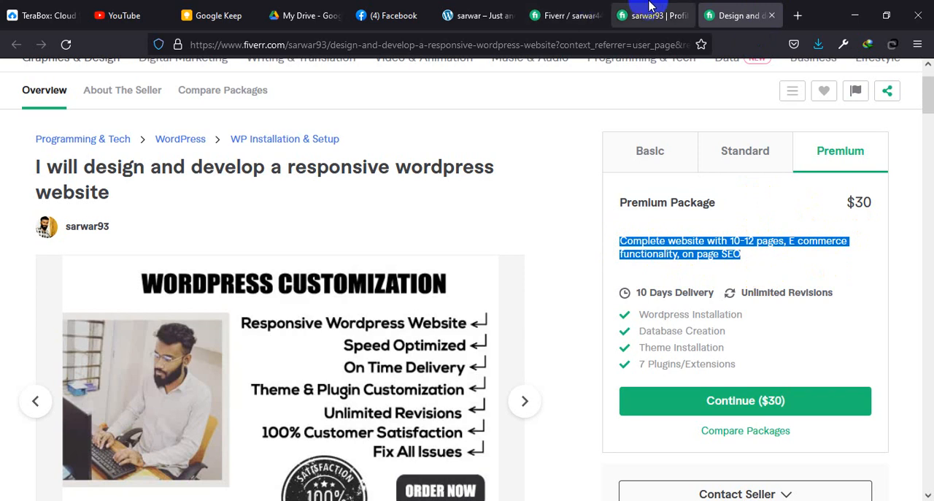
click(629, 15)
click(551, 15)
click(538, 299)
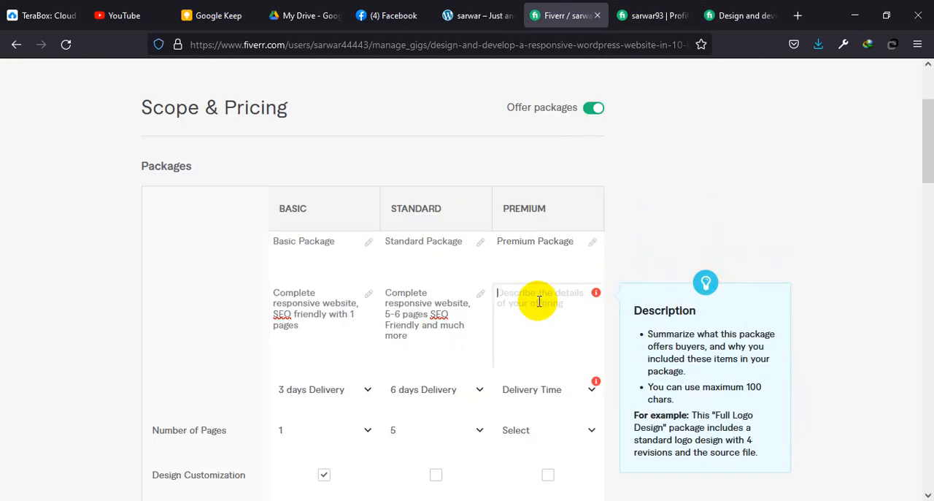
key(ctrl+v)
Step: Remove E-Commerce Functionality from the Basic package and reset its Number of Products to Select
scroll(546, 306, down, 2)
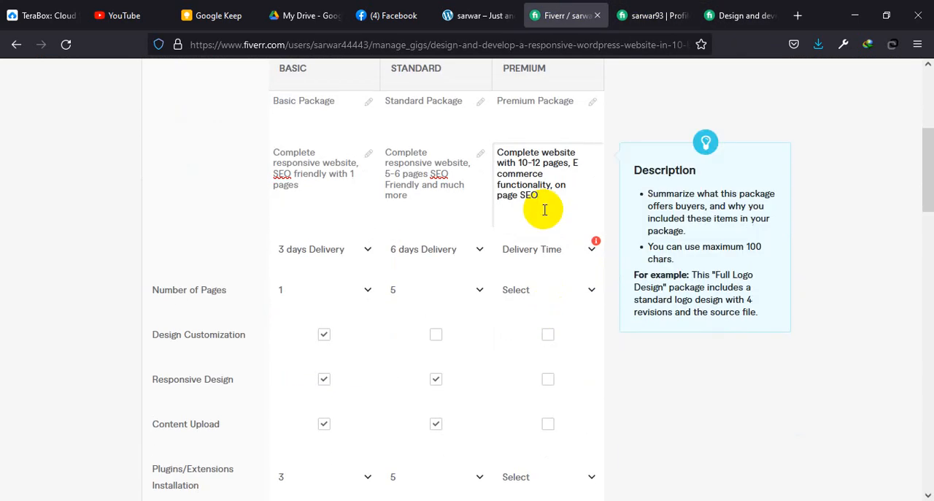
scroll(471, 375, down, 3)
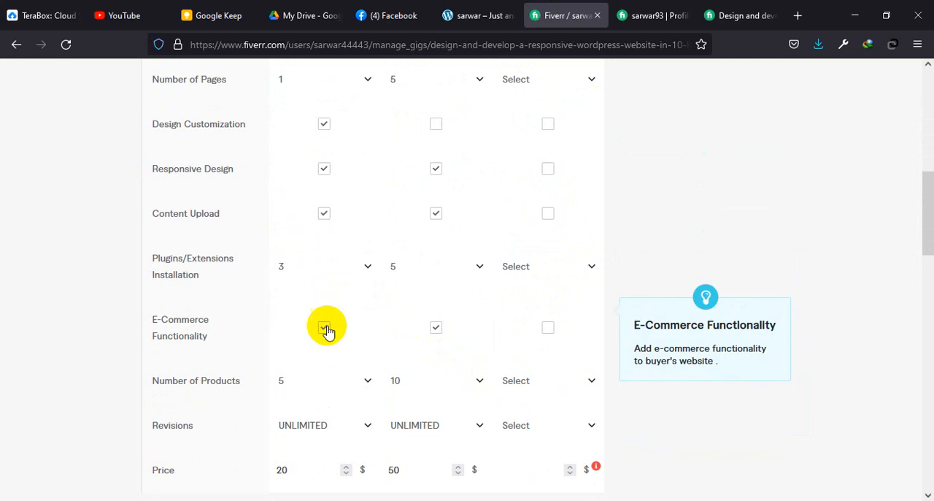
click(324, 329)
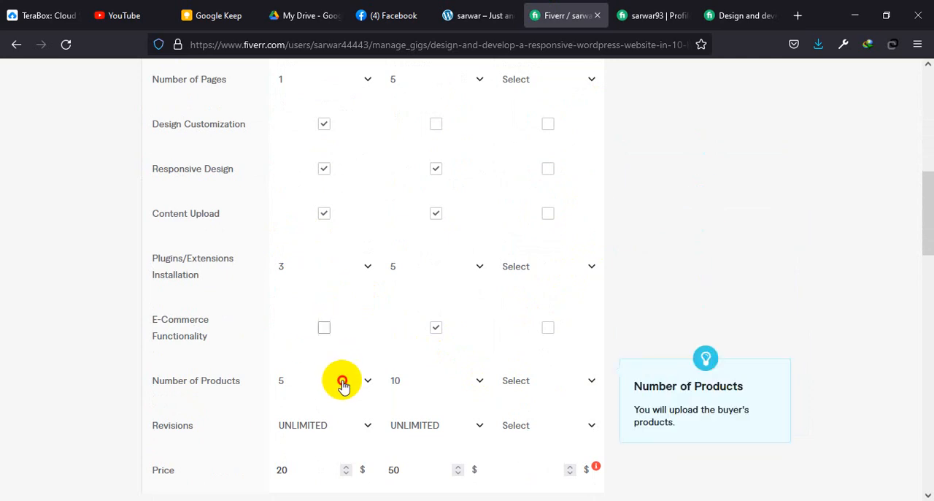
click(342, 385)
click(319, 192)
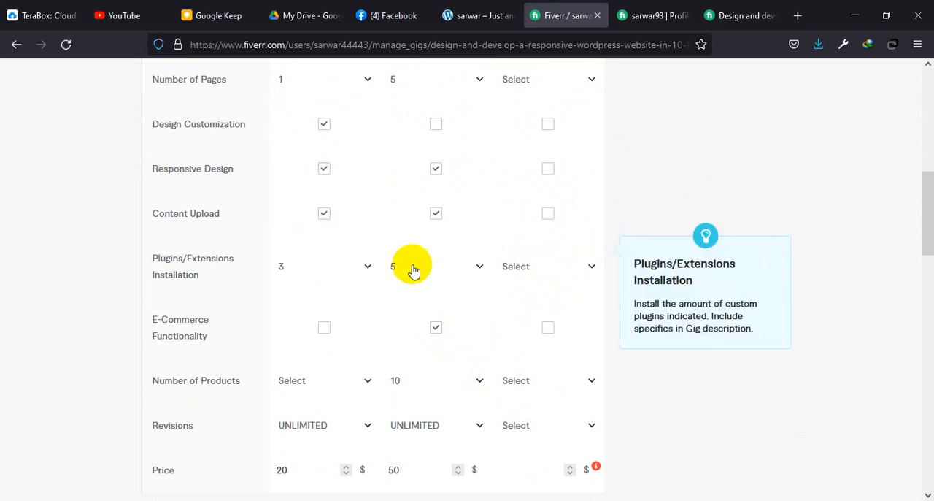
Step: Remove E-Commerce Functionality from the Standard package and reset its Number of Products to Select
click(436, 327)
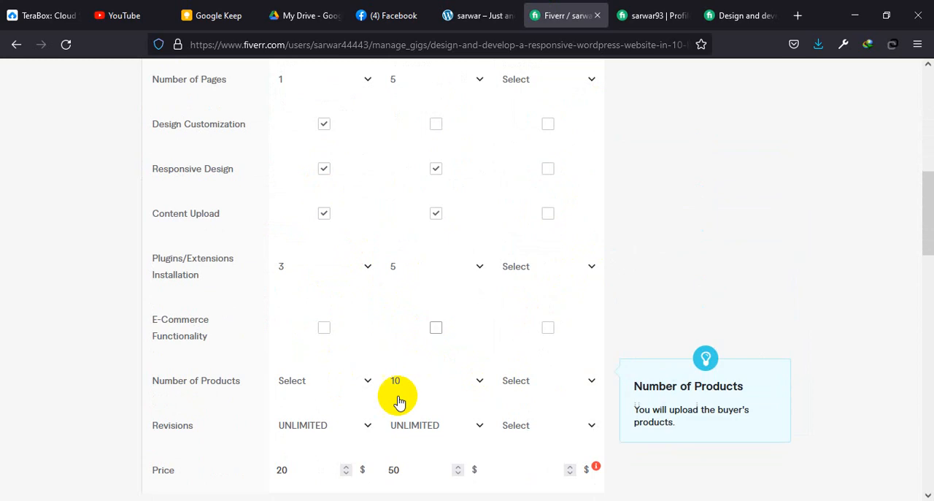
click(389, 392)
scroll(415, 344, down, 3)
scroll(421, 333, up, 3)
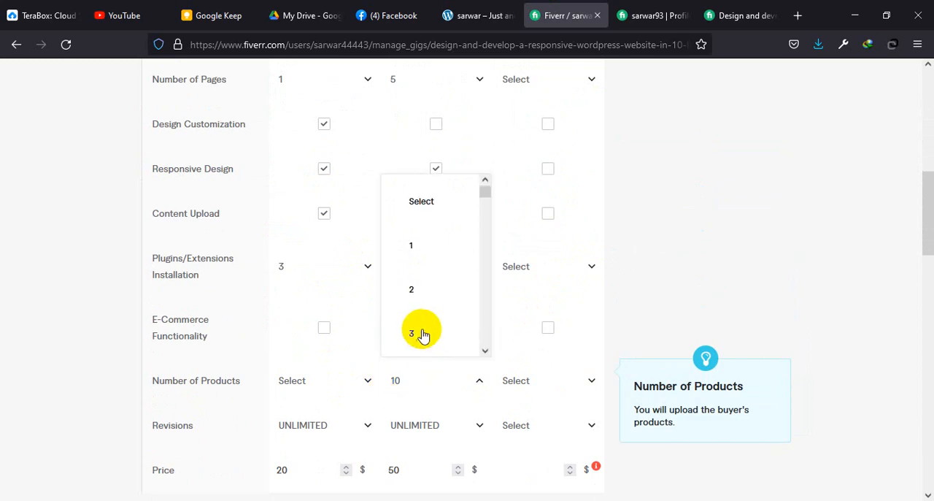
click(430, 206)
Step: Set the Premium package's delivery time to 10 days Delivery
scroll(605, 271, up, 6)
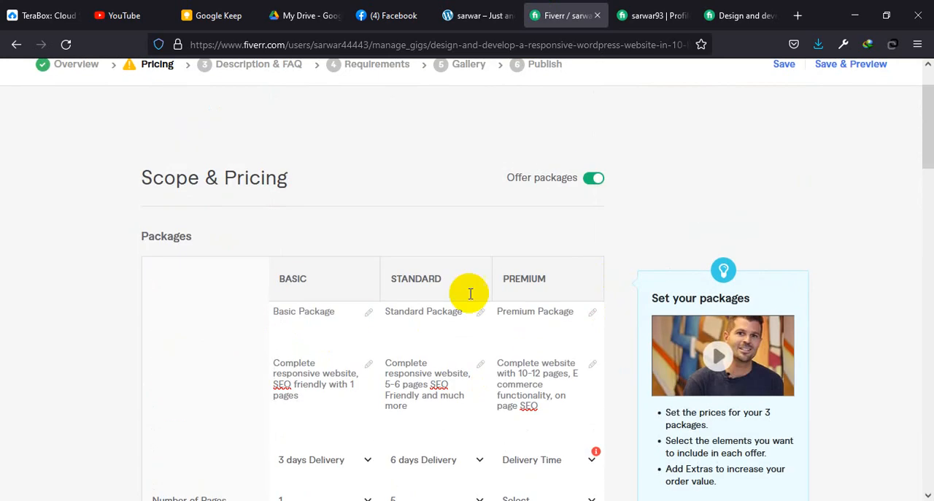
scroll(469, 292, down, 1)
scroll(536, 365, down, 3)
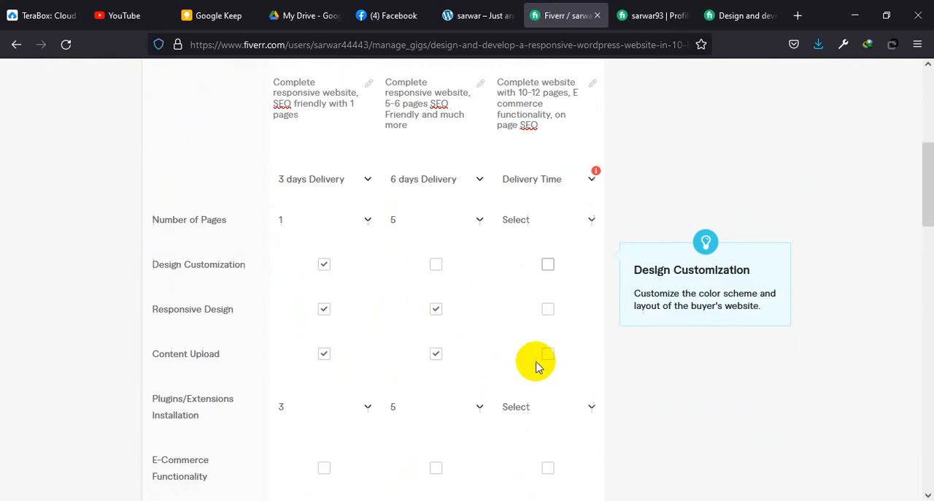
click(577, 191)
scroll(543, 319, down, 5)
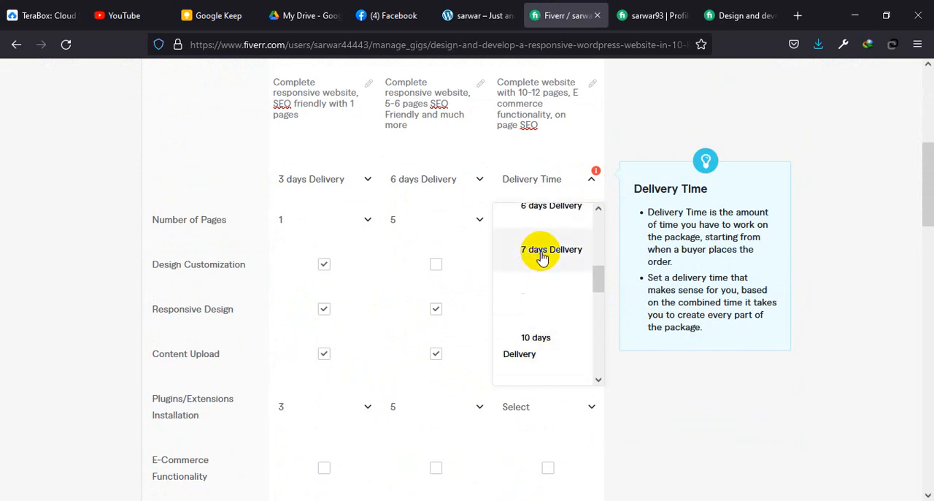
click(540, 338)
click(569, 224)
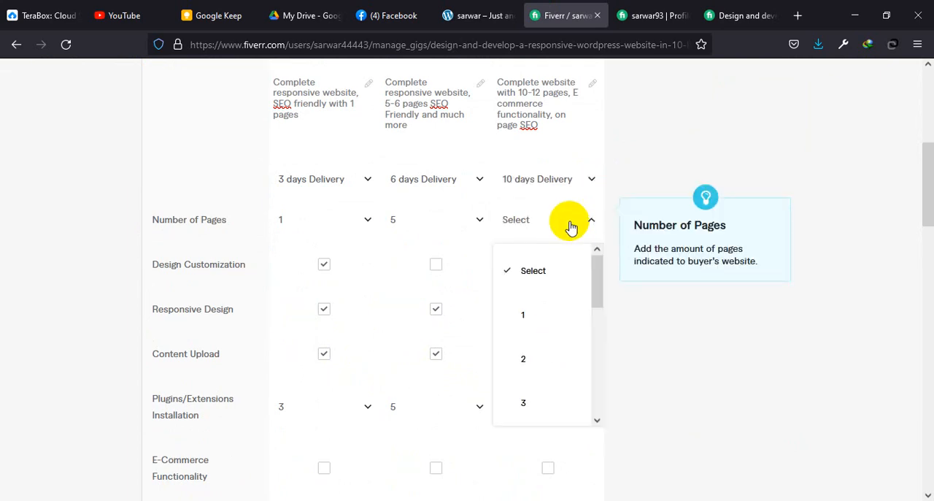
scroll(573, 230, up, 3)
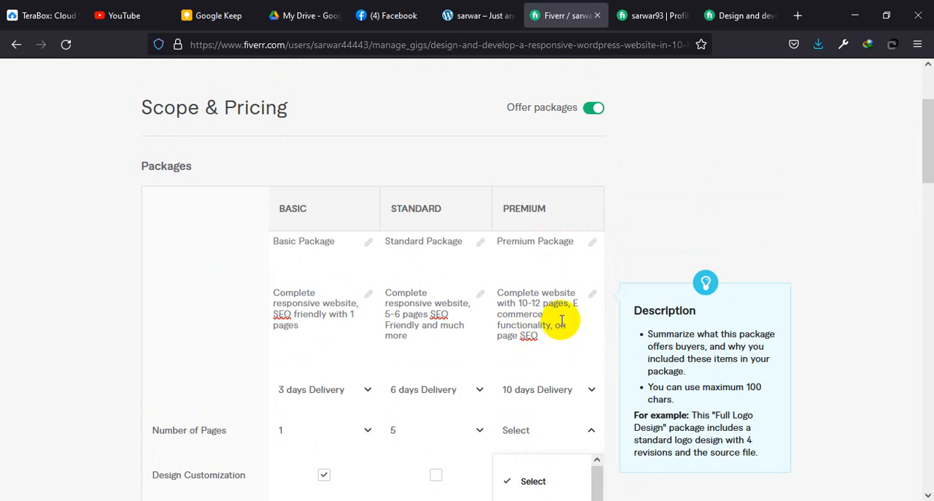
scroll(538, 328, down, 2)
scroll(560, 343, down, 2)
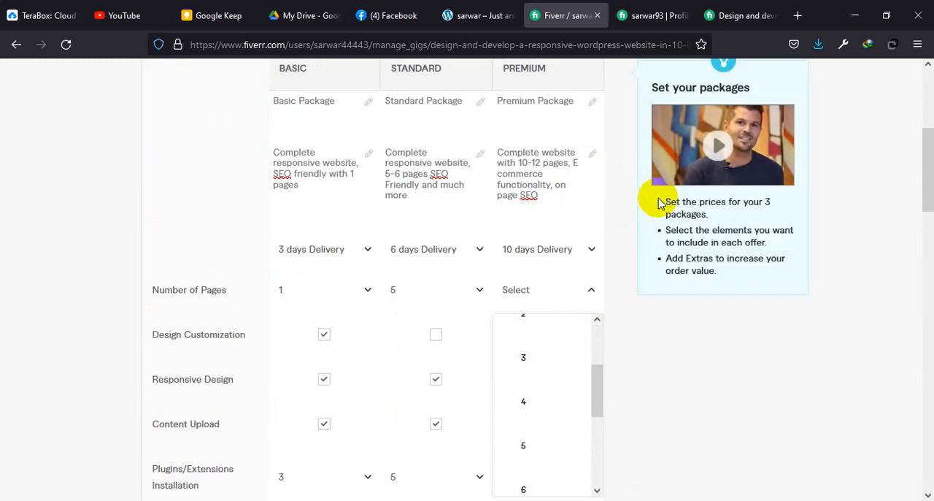
click(604, 356)
Step: Include Design Customization in the Standard and Premium packages, and Responsive Design and Content Upload in Premium
scroll(577, 361, down, 2)
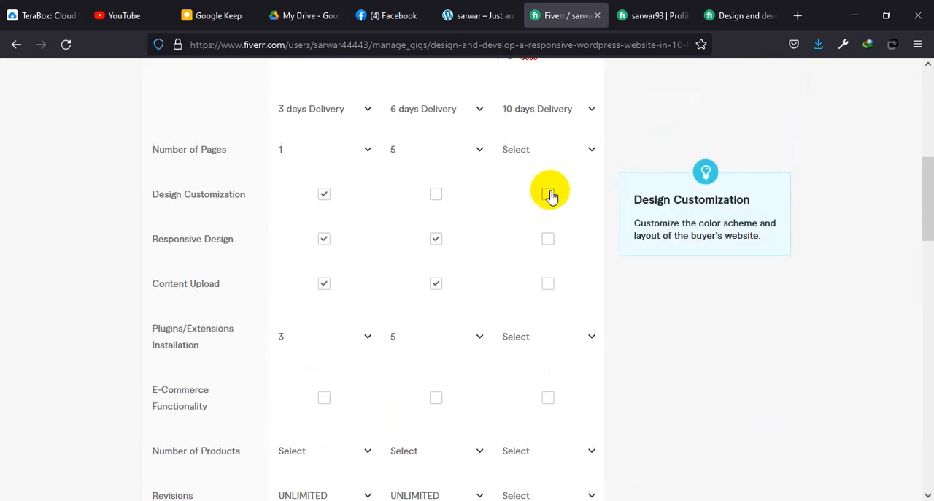
click(549, 194)
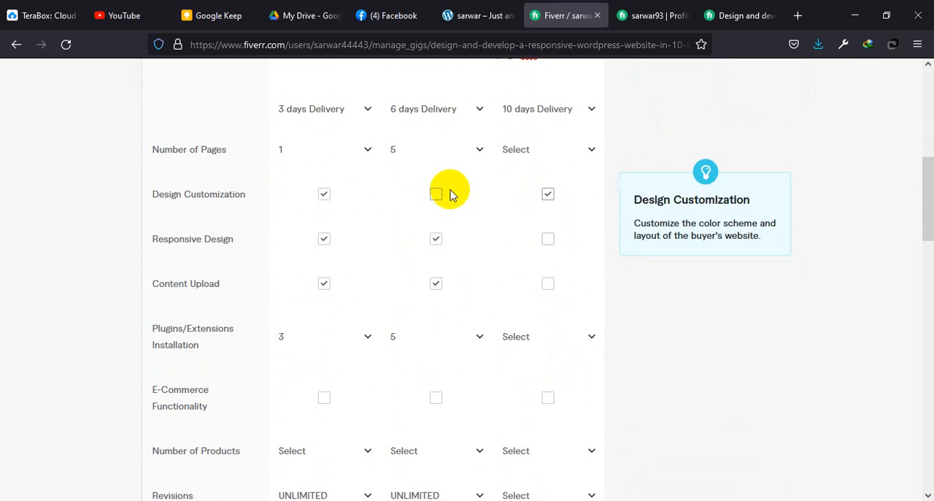
click(436, 195)
click(548, 239)
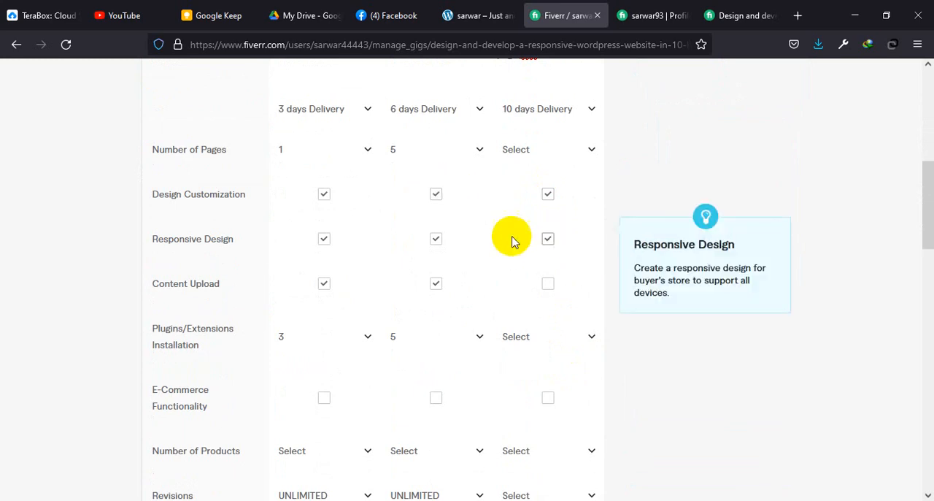
click(548, 283)
Step: Set the Premium package's Plugins/Extensions Installation to 10
click(577, 338)
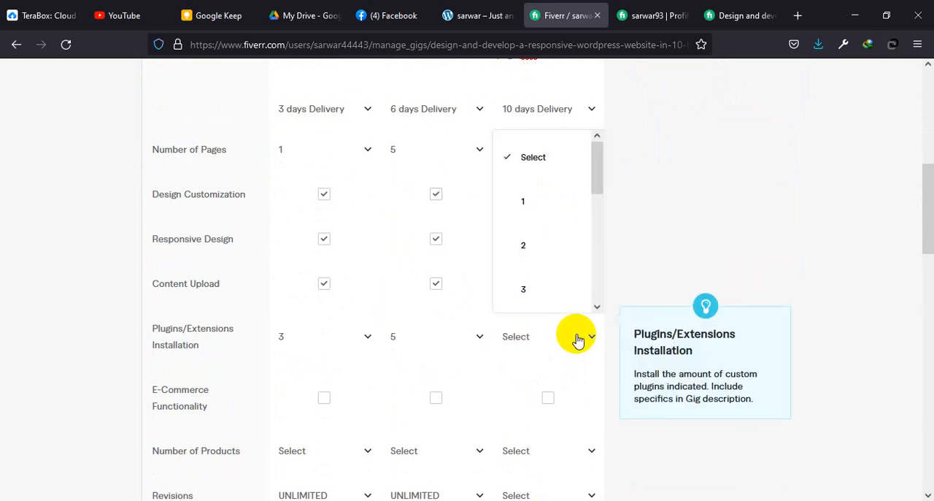
scroll(559, 256, down, 5)
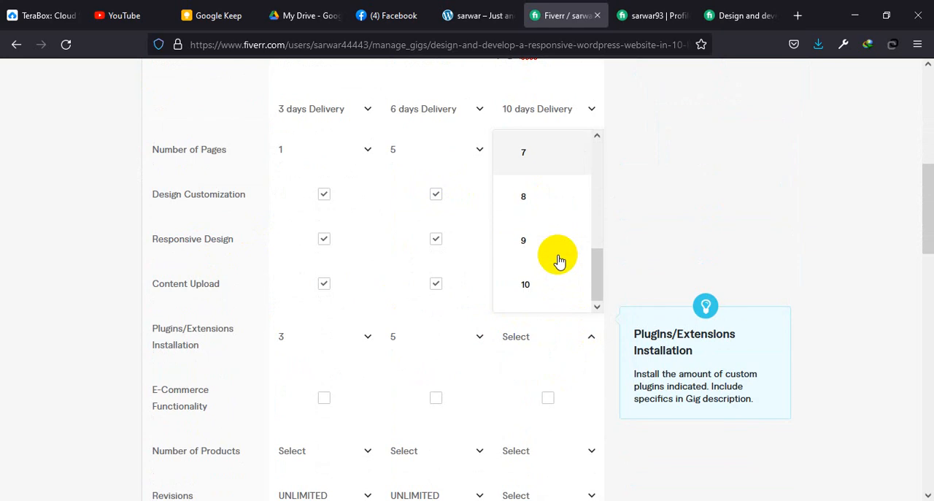
click(535, 286)
Step: Include E-Commerce Functionality in the Premium package and set its Number of Products to 15
scroll(532, 299, down, 2)
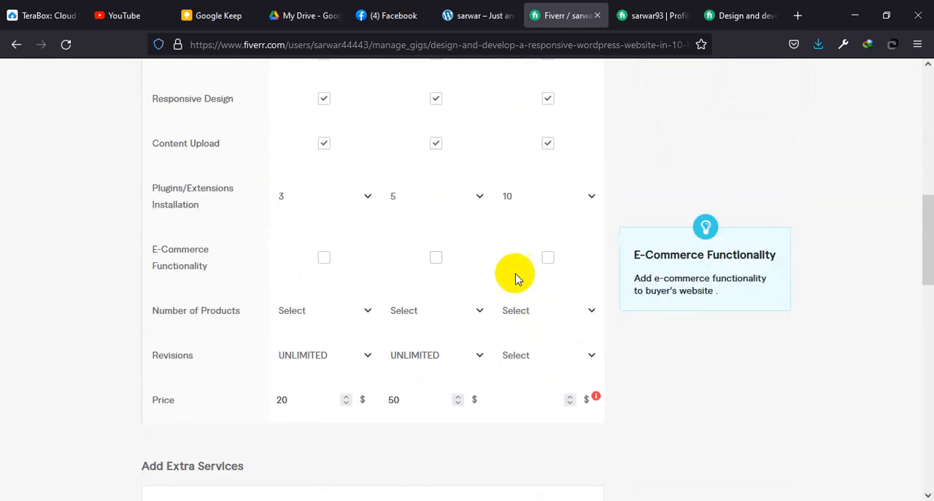
click(548, 259)
click(544, 314)
scroll(547, 322, down, 5)
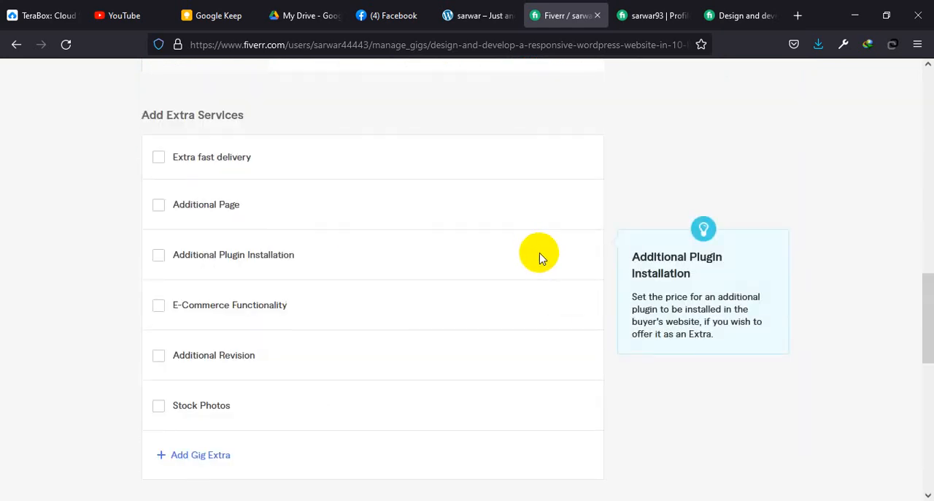
scroll(538, 256, up, 5)
scroll(542, 250, down, 3)
click(538, 254)
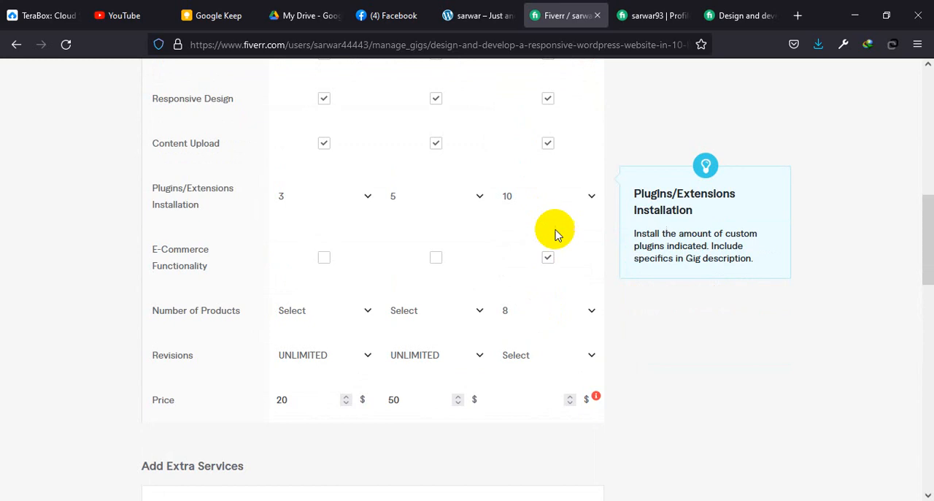
click(553, 314)
scroll(536, 270, down, 3)
scroll(535, 263, down, 3)
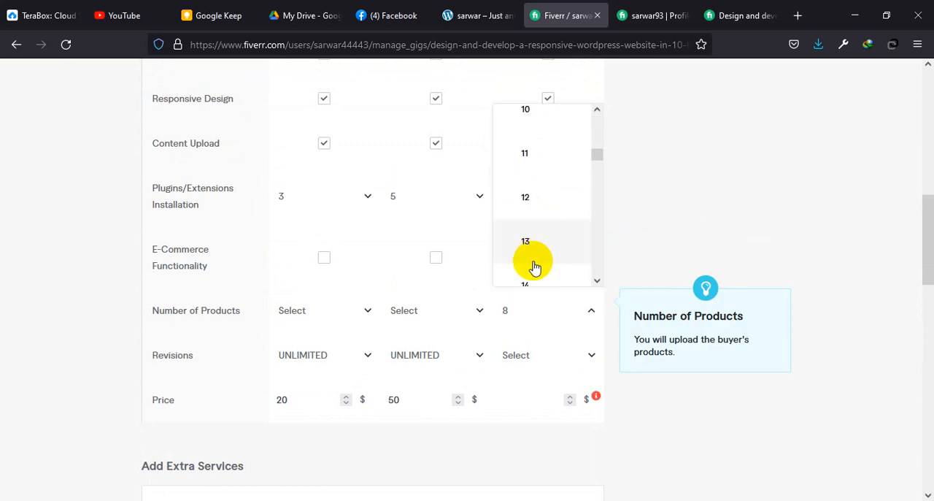
scroll(531, 263, down, 2)
click(528, 227)
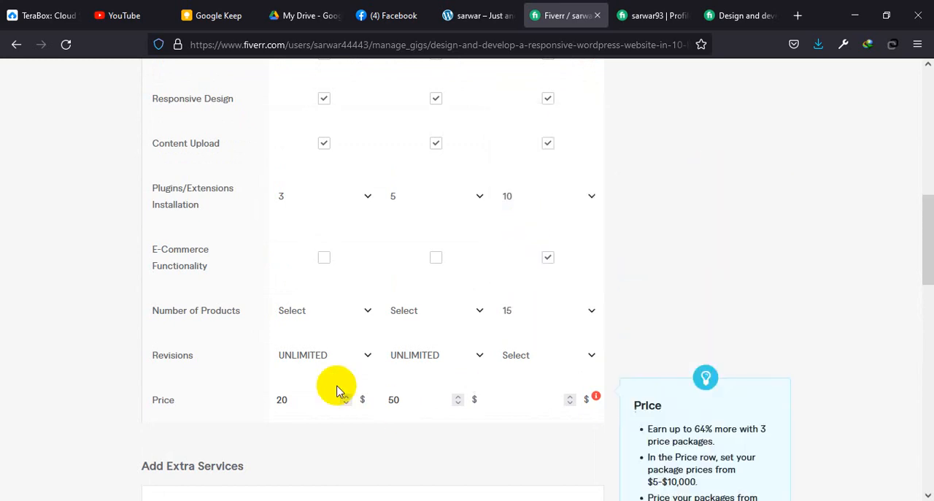
Step: Set the Premium package's Revisions to UNLIMITED and its price to $120
click(528, 365)
scroll(504, 256, down, 5)
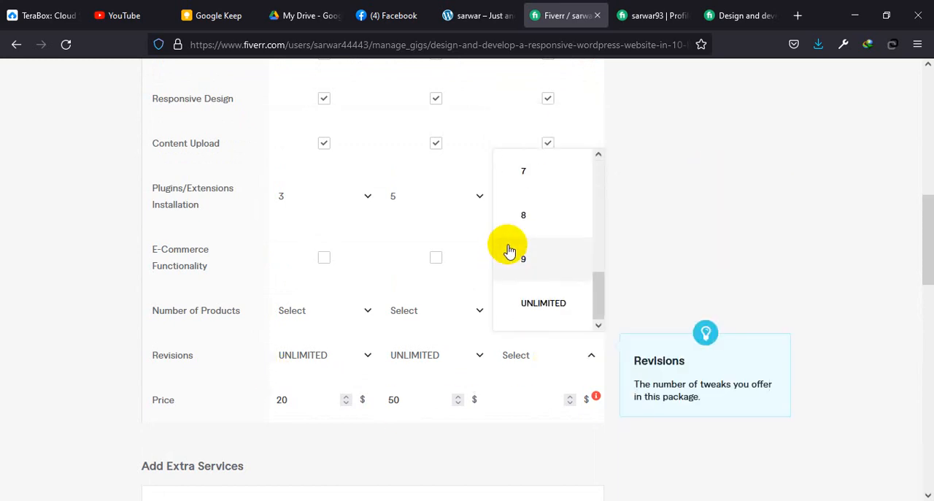
click(546, 302)
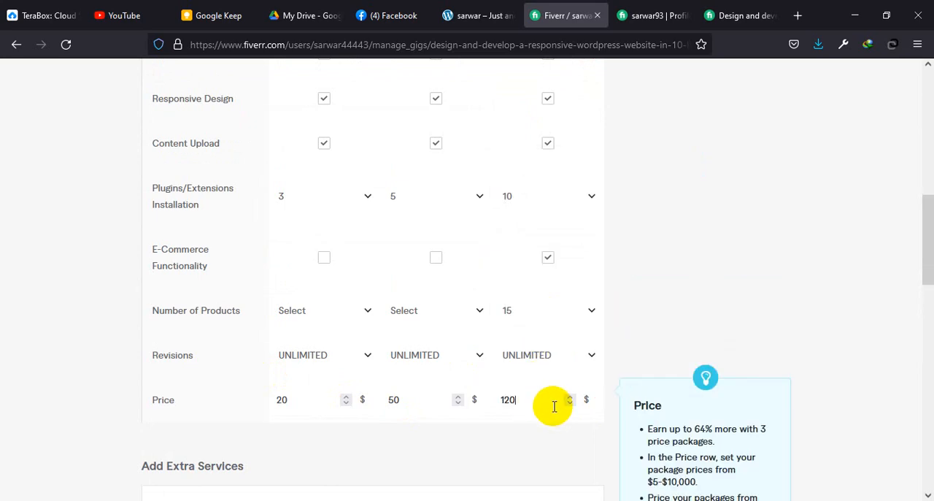
Step: Enable the Extra fast delivery service and offer Basic delivery in 1 DAY for an extra $30
scroll(514, 421, down, 2)
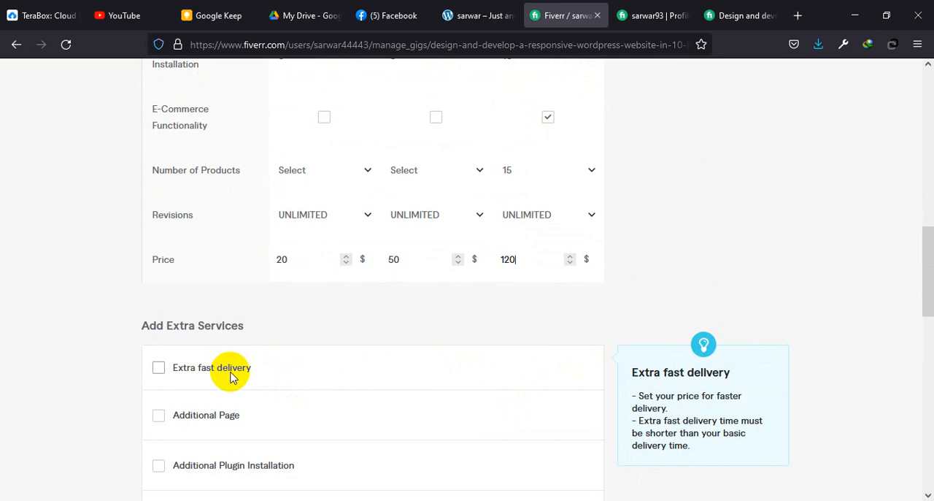
click(159, 368)
scroll(343, 365, down, 2)
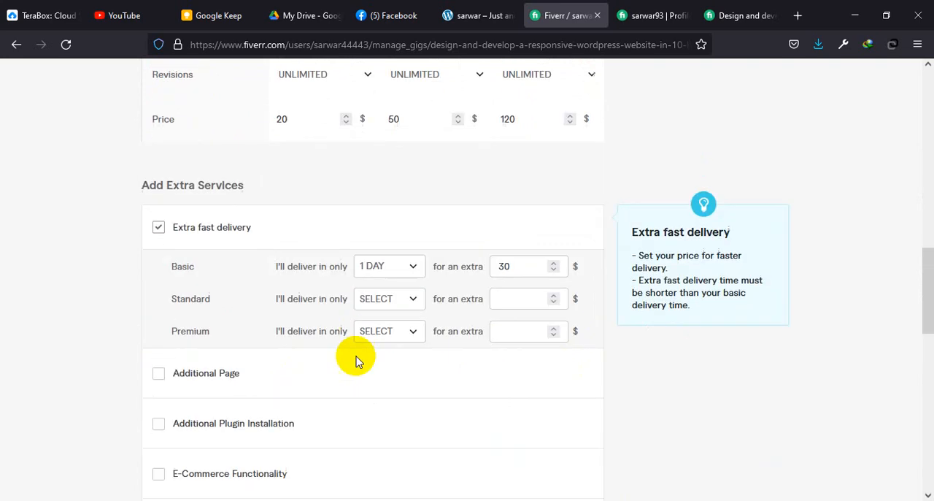
Step: Set the Standard package's extra fast delivery to 5 DAYS for an extra $50
click(416, 299)
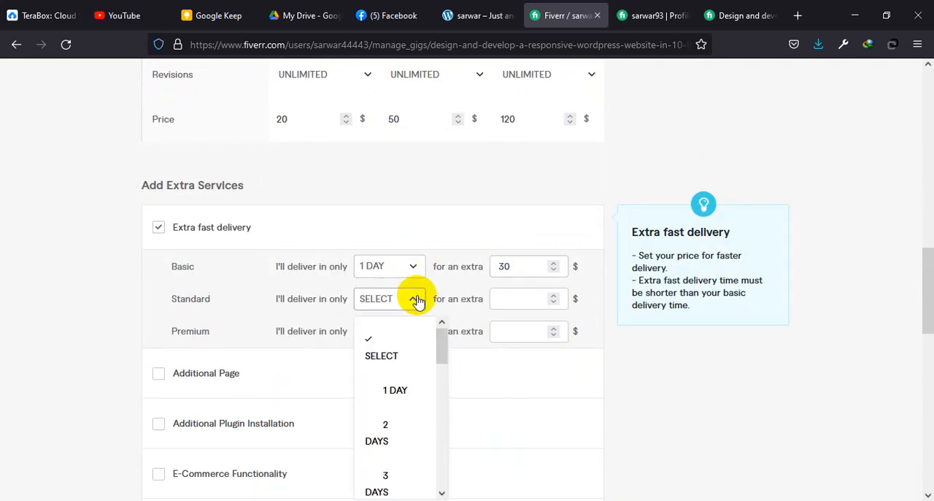
scroll(396, 369, down, 2)
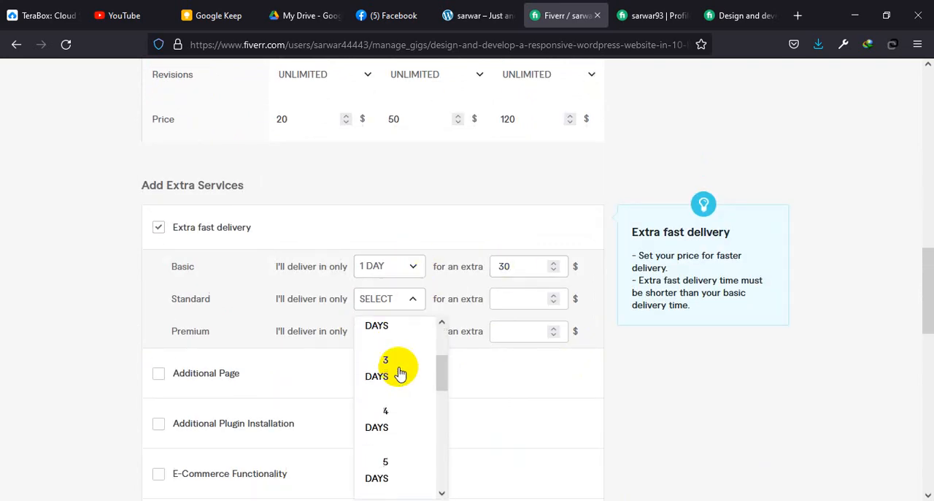
click(380, 464)
click(540, 301)
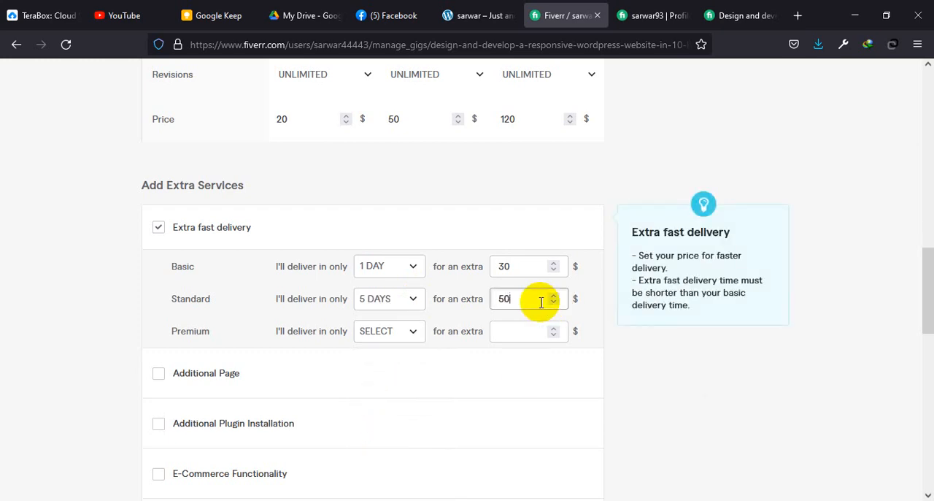
Step: Set the Premium package's extra fast delivery to 7 DAYS for an extra $80
click(409, 335)
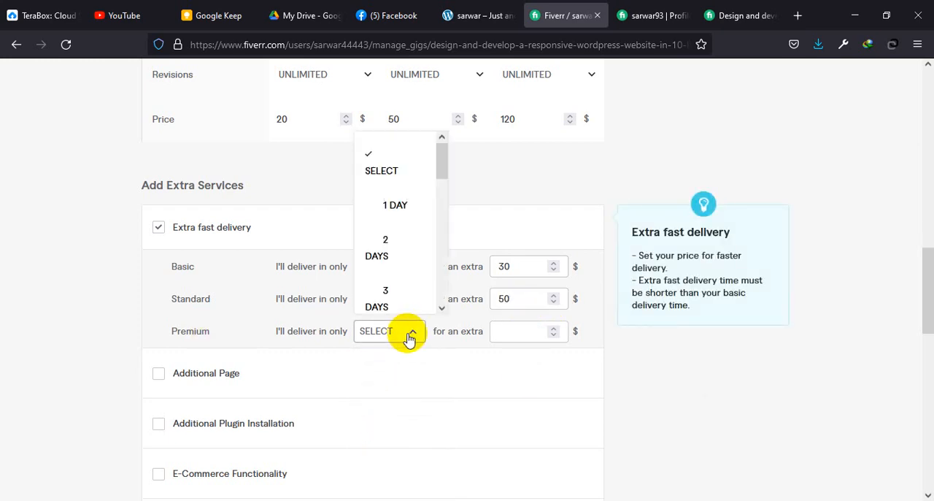
scroll(400, 267, down, 5)
scroll(394, 203, up, 1)
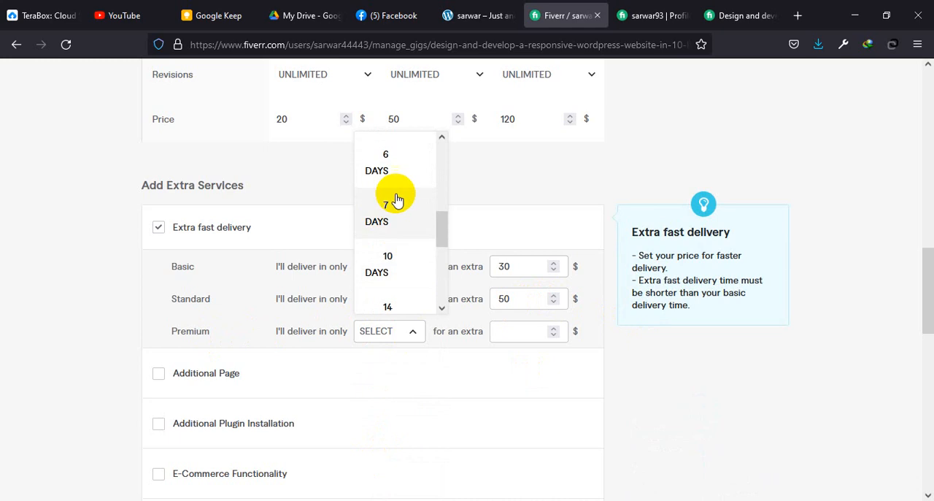
click(398, 208)
click(531, 338)
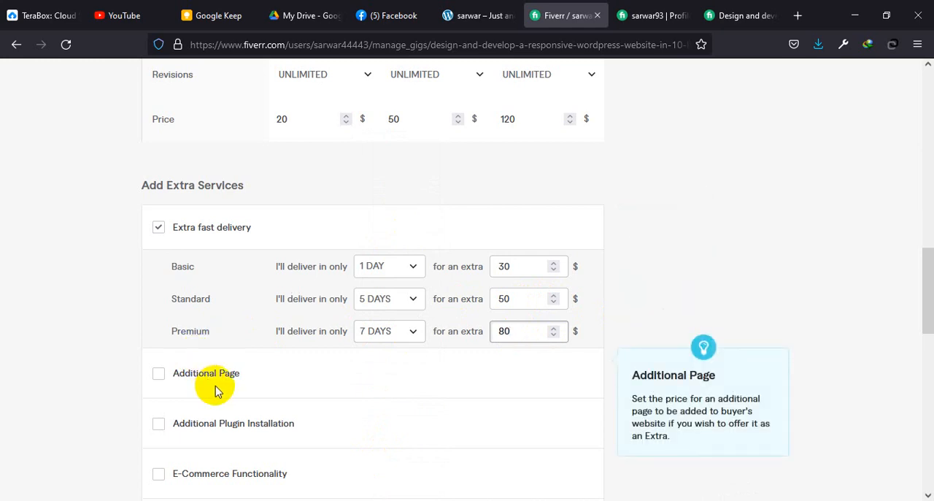
Step: Enable the Additional Page extra service
scroll(214, 391, down, 2)
click(157, 306)
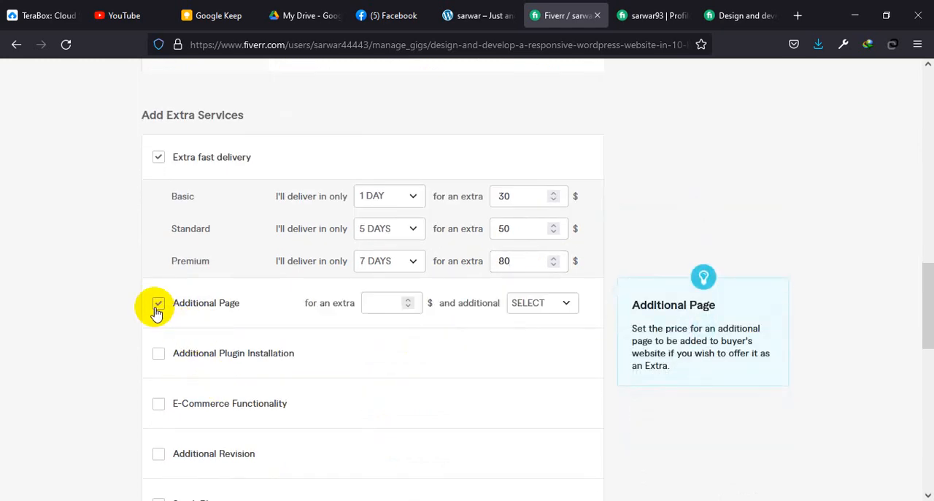
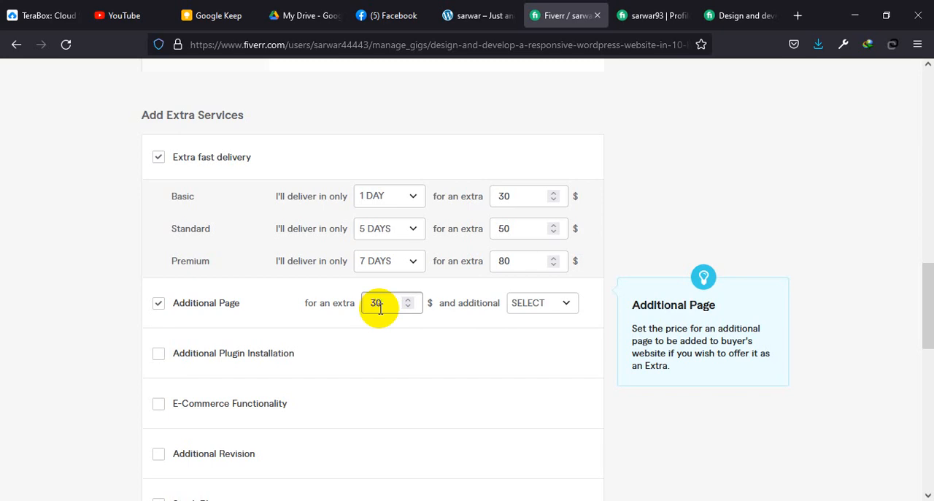
Step: Set the additional delivery time of the Additional Page extra to 3 DAYS
click(562, 303)
scroll(567, 197, down, 2)
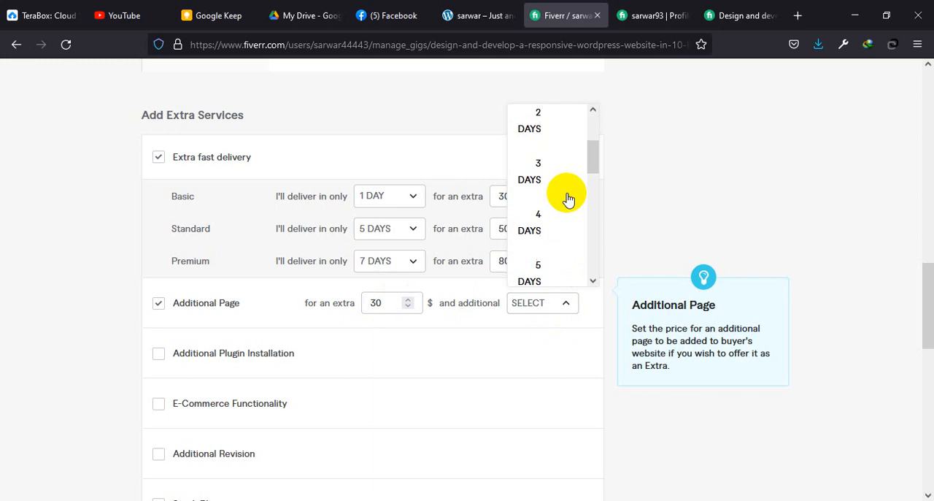
click(552, 165)
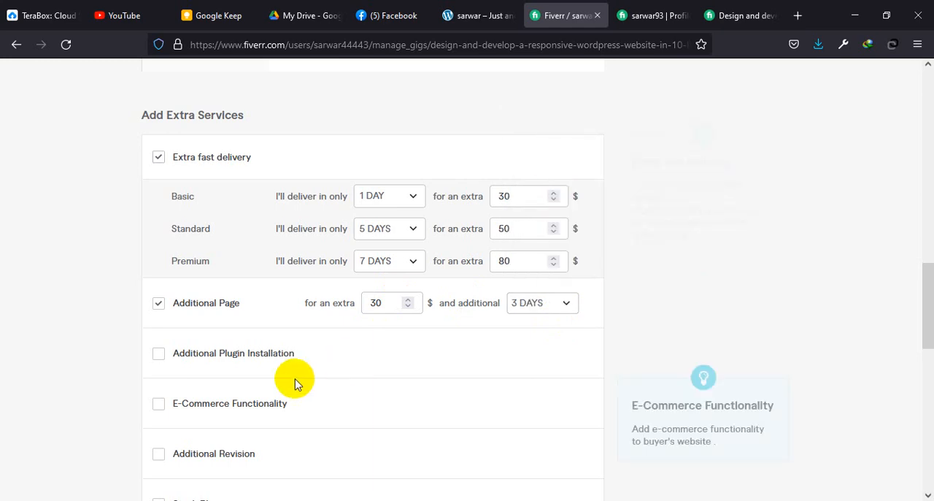
Step: Enable the Additional Plugin Installation extra and add a blank custom gig extra
click(185, 355)
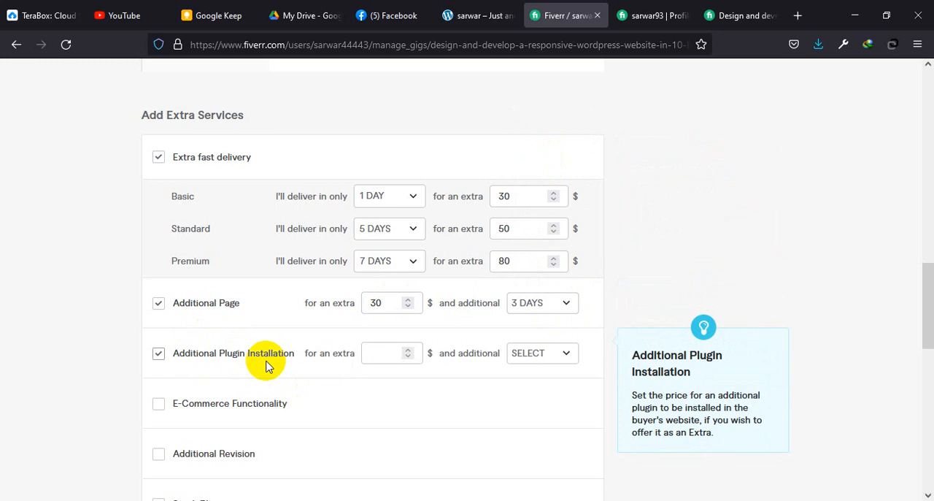
scroll(252, 376, down, 2)
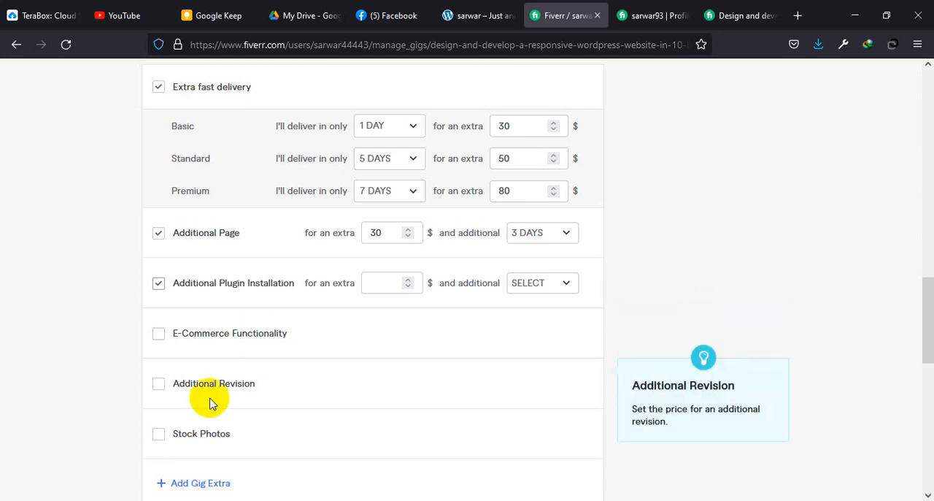
scroll(214, 399, down, 3)
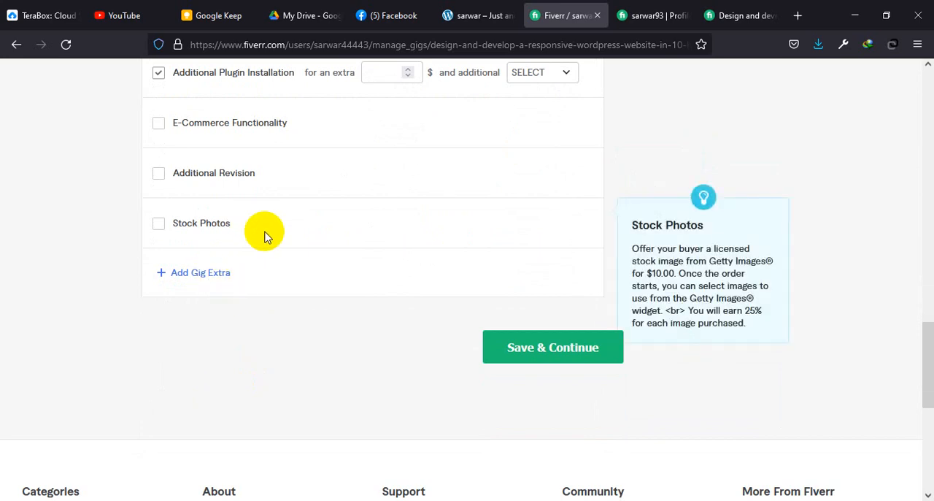
click(191, 277)
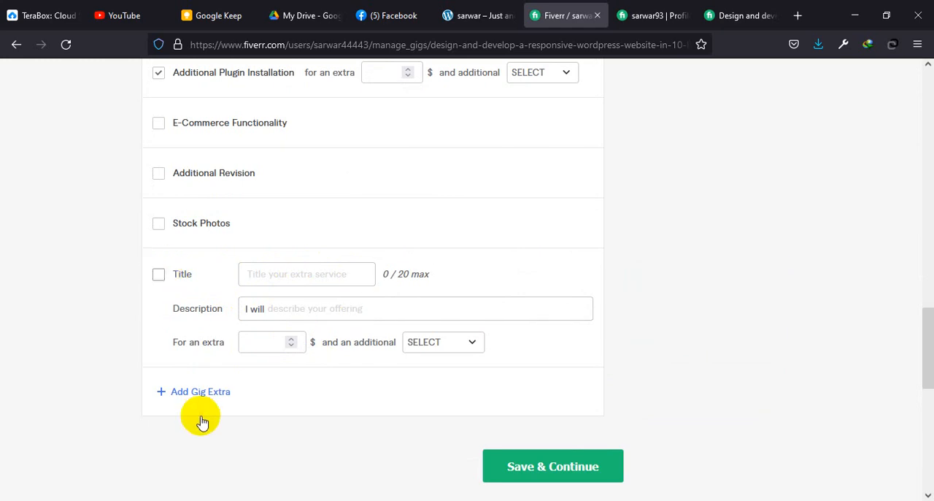
Step: Disable the Additional Plugin Installation extra and save the pricing to continue
click(553, 466)
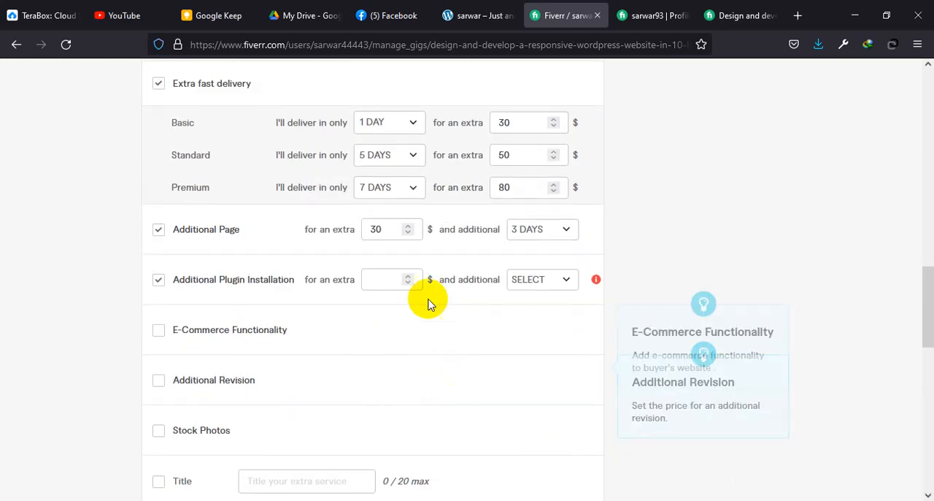
click(156, 280)
scroll(419, 369, down, 1)
scroll(418, 369, down, 4)
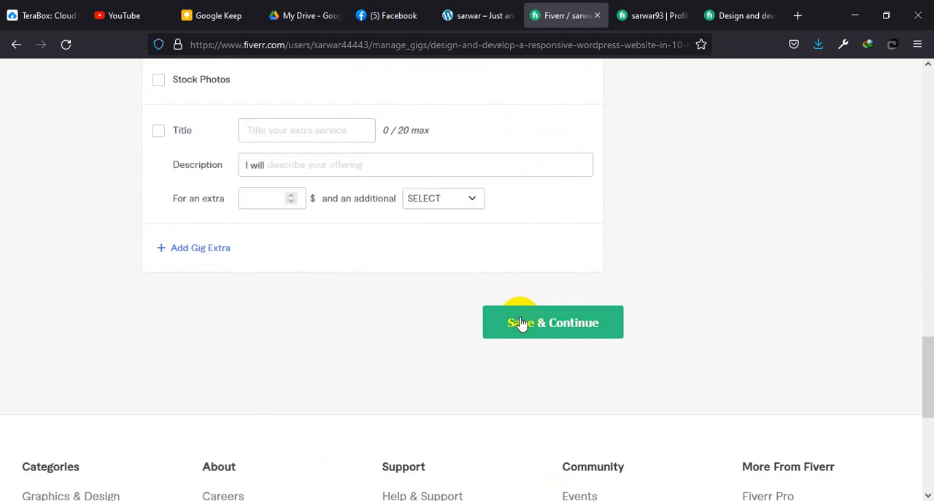
click(541, 329)
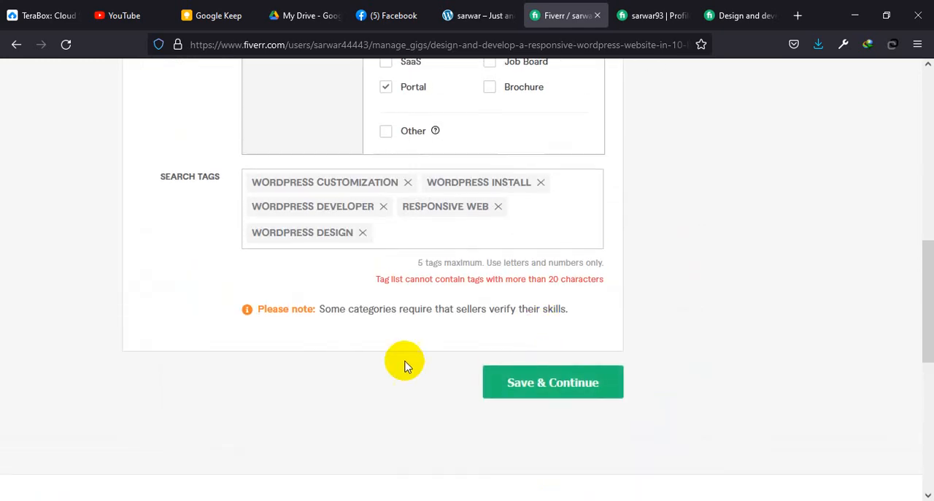
Step: Replace the search tag WORDPRESS CUSTOMIZATION with Wordpress and save the gig overview
scroll(445, 303, up, 6)
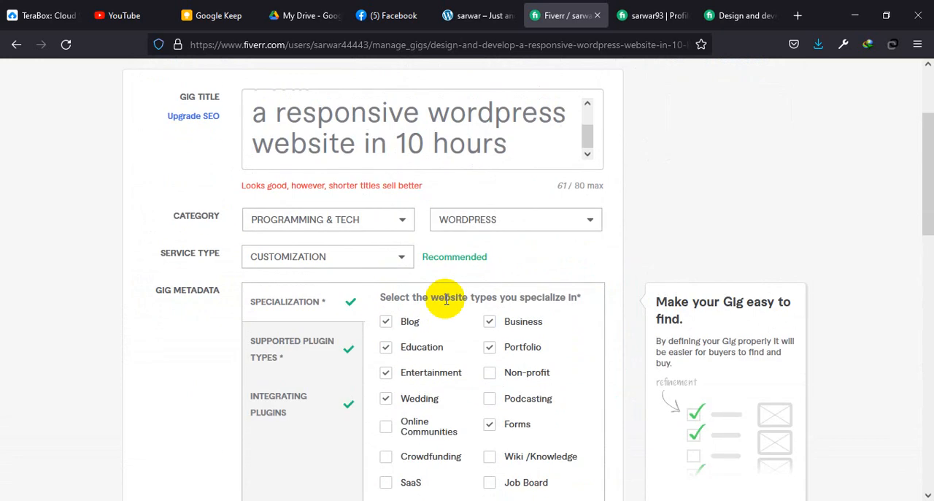
scroll(447, 299, up, 2)
scroll(448, 299, down, 6)
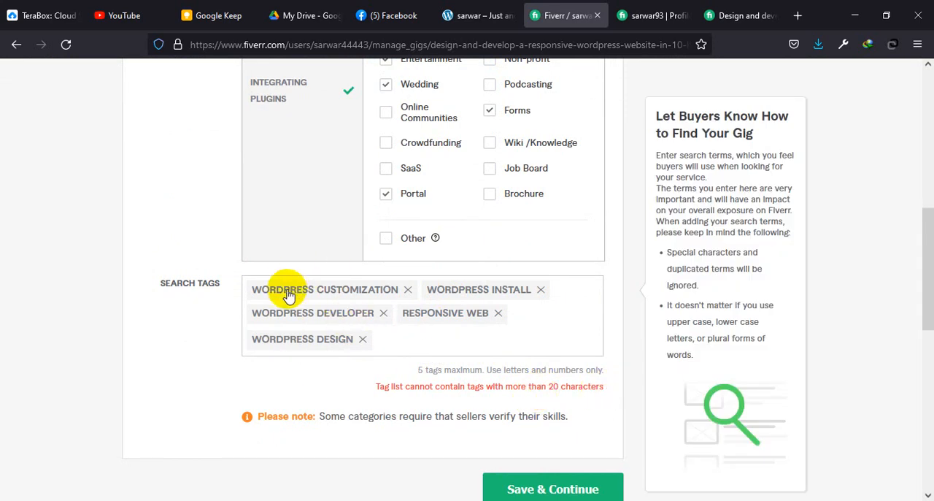
click(410, 291)
click(523, 319)
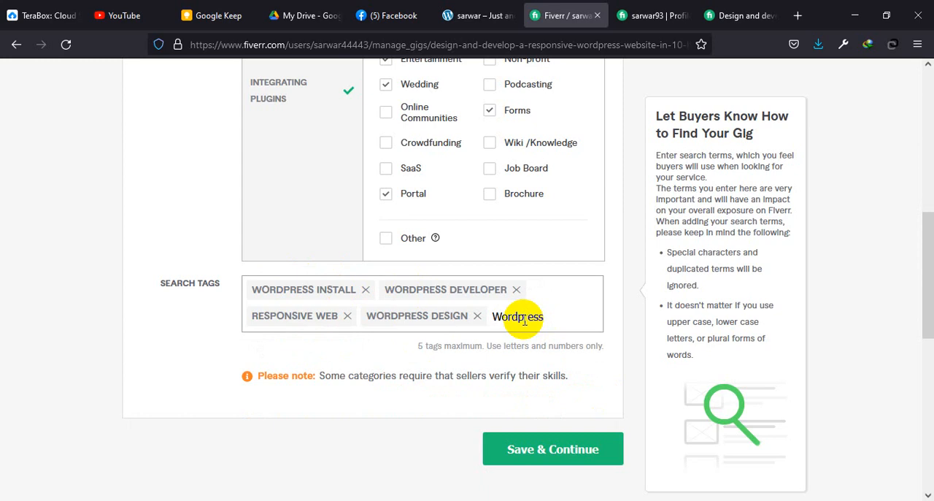
text(Wordpress)
key(Return)
click(599, 415)
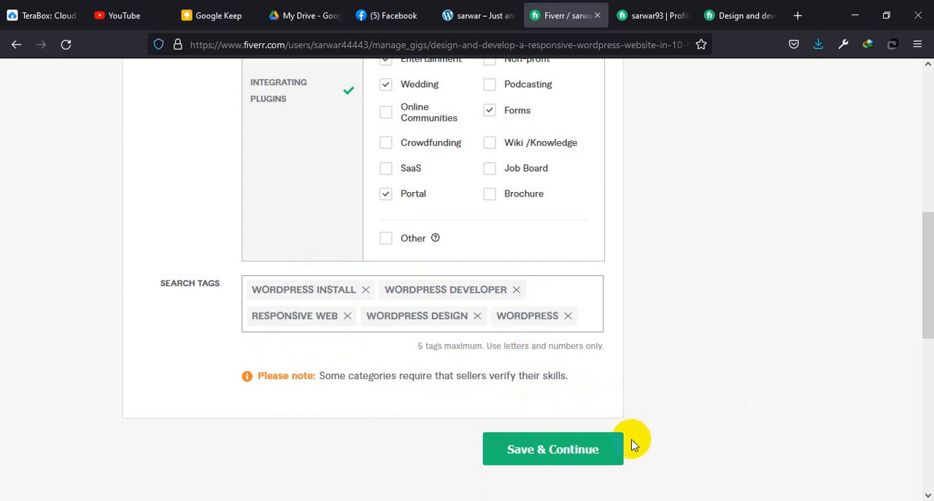
click(552, 455)
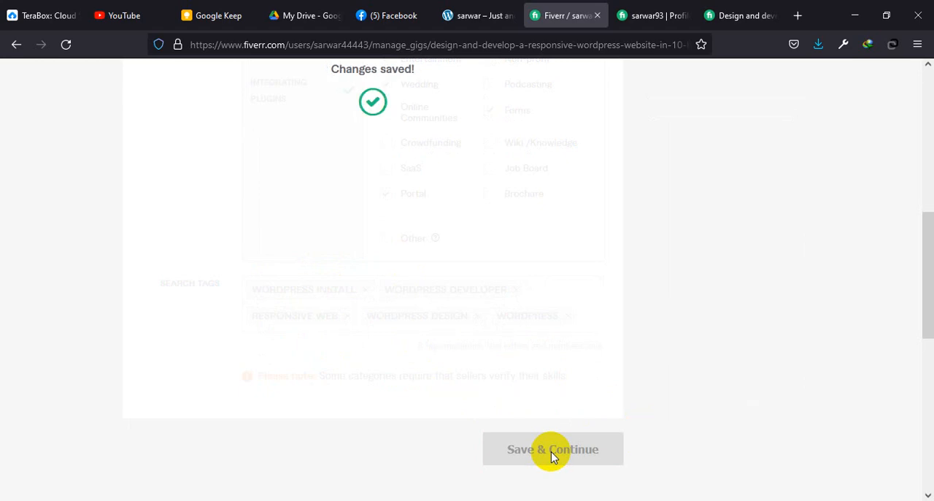
Step: Turn on gig packages so Basic, Standard and Premium are offered, and dismiss the packages introduction
scroll(431, 396, down, 2)
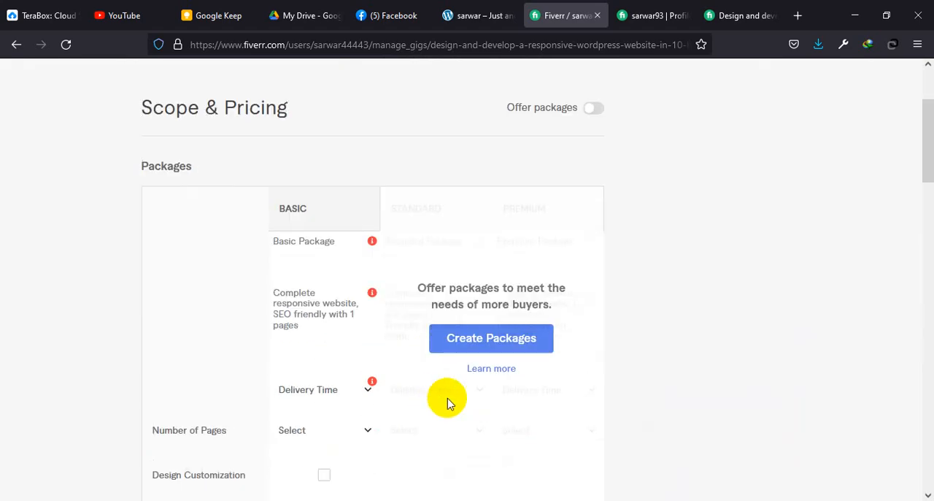
click(473, 348)
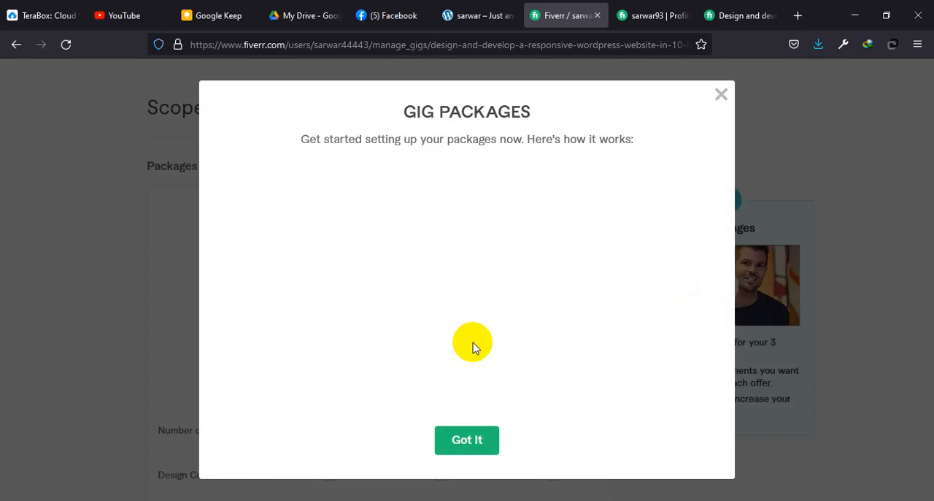
click(489, 453)
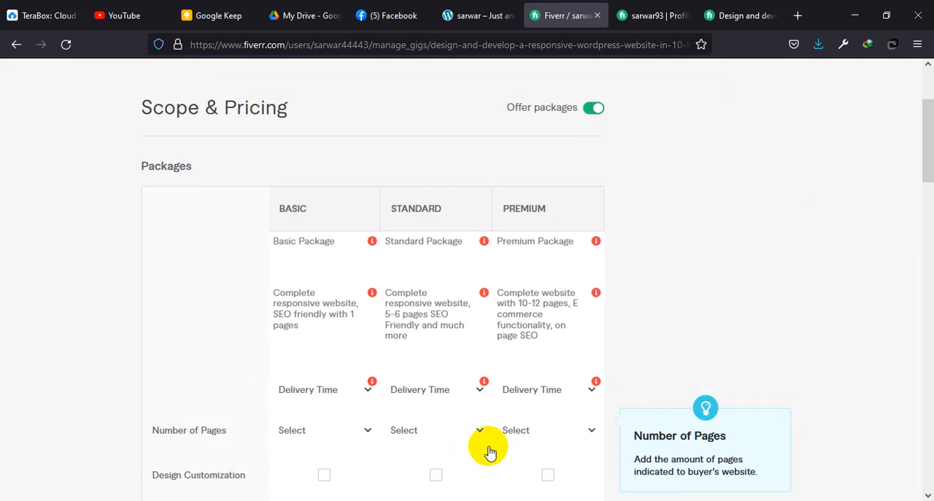
Step: Set the Basic package's delivery time to 5 days and try to save the pricing
scroll(496, 438, down, 4)
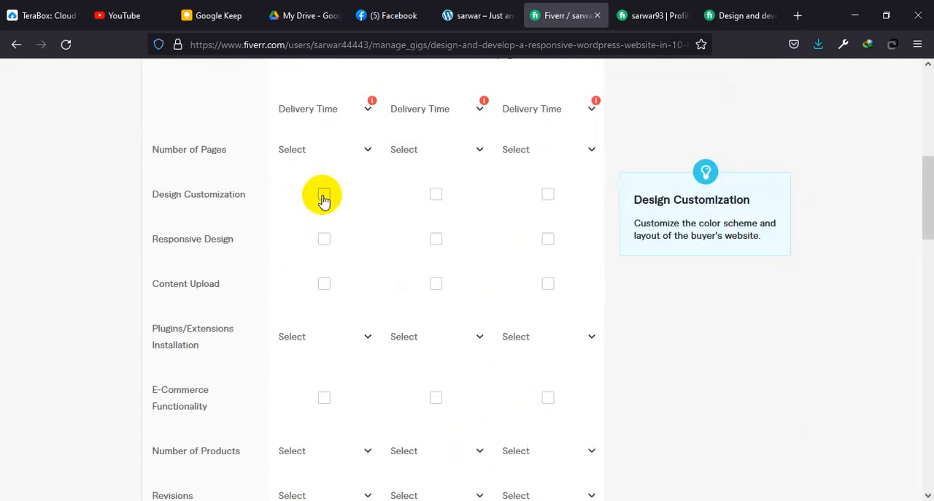
scroll(323, 198, up, 2)
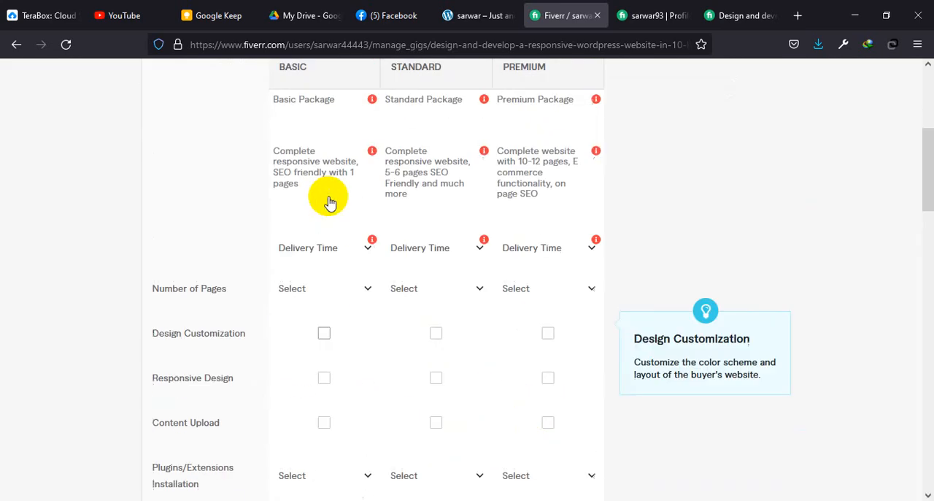
click(362, 253)
scroll(328, 365, down, 3)
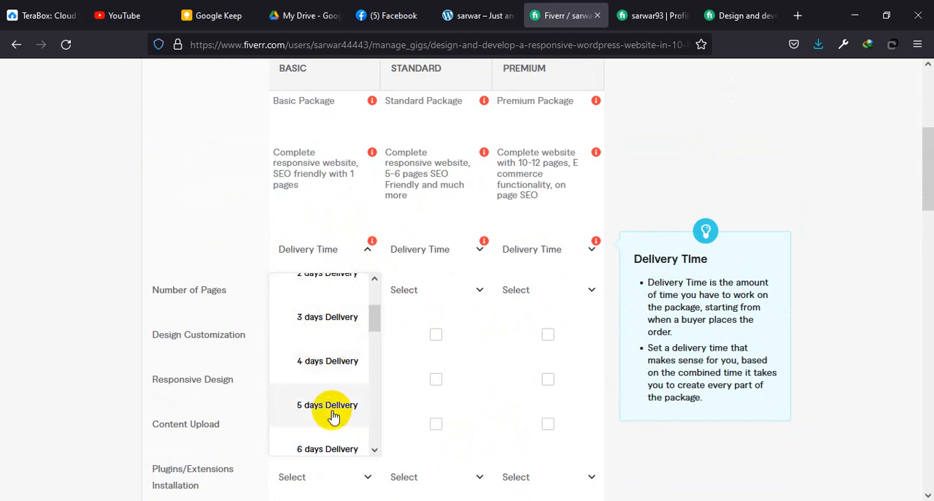
click(327, 405)
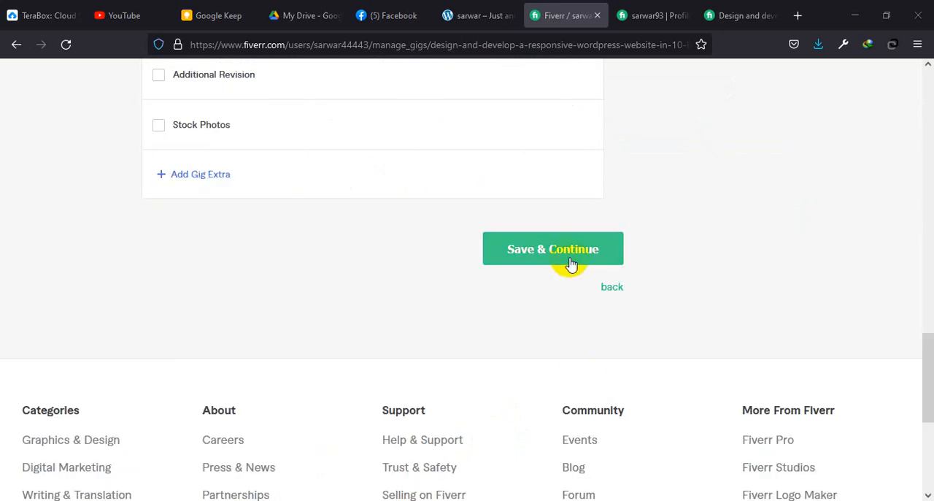
click(567, 264)
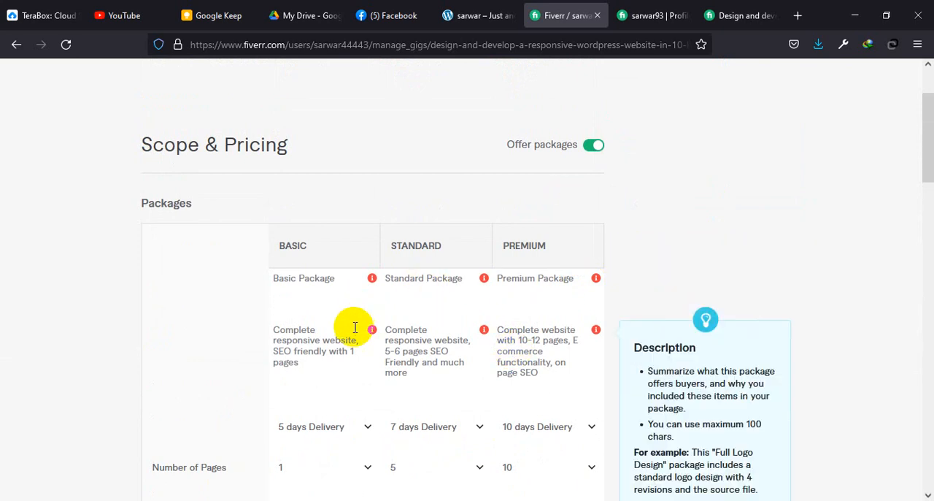
Step: Reconfirm the existing titles and descriptions of the Basic, Standard and Premium packages, keeping the Standard title as Standard Package
click(328, 358)
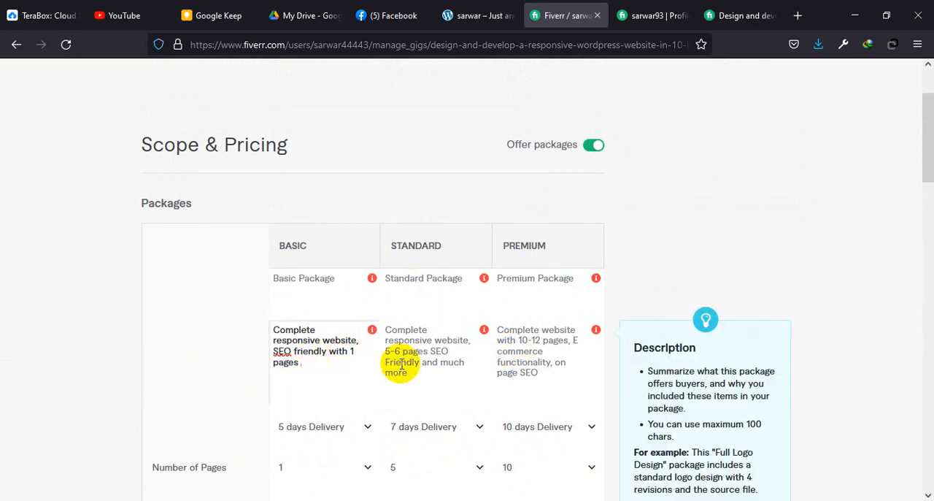
click(338, 305)
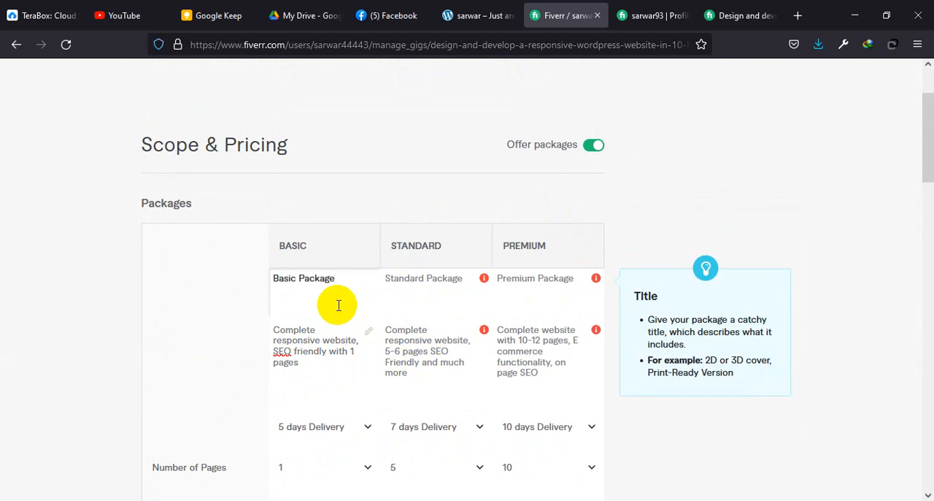
click(445, 292)
click(449, 374)
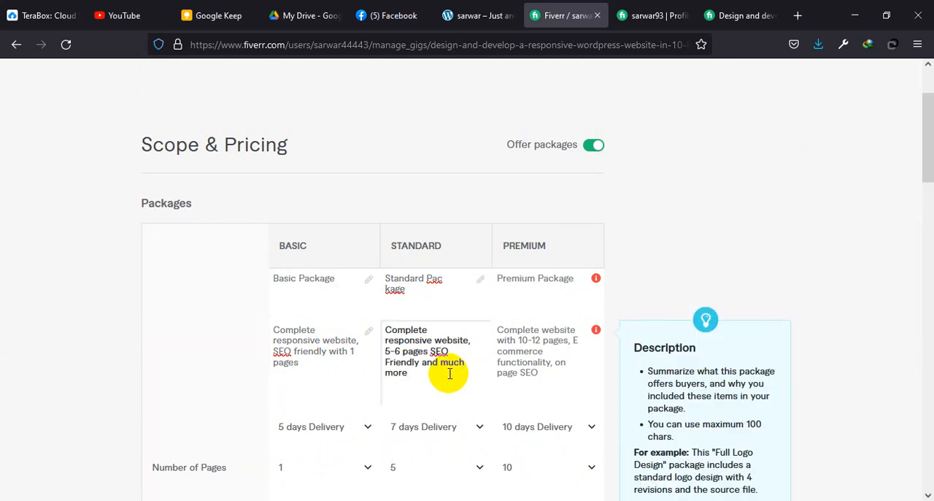
click(440, 304)
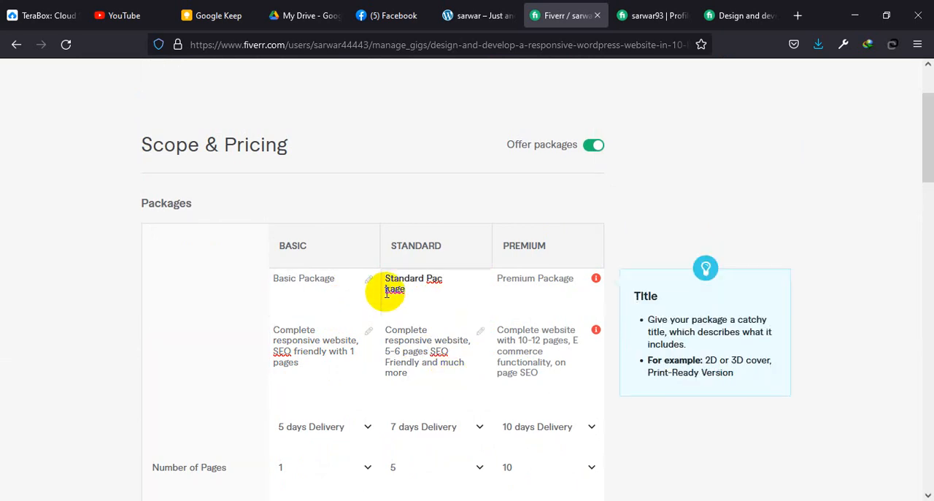
click(517, 276)
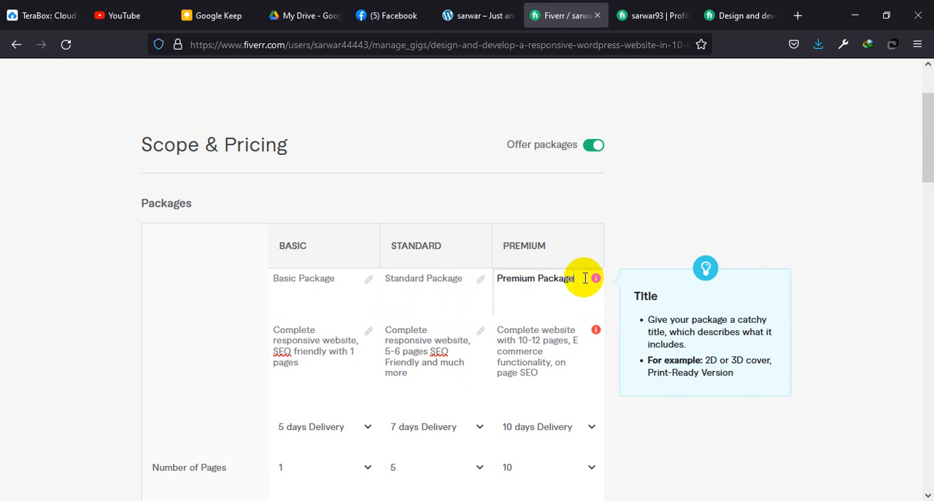
click(567, 351)
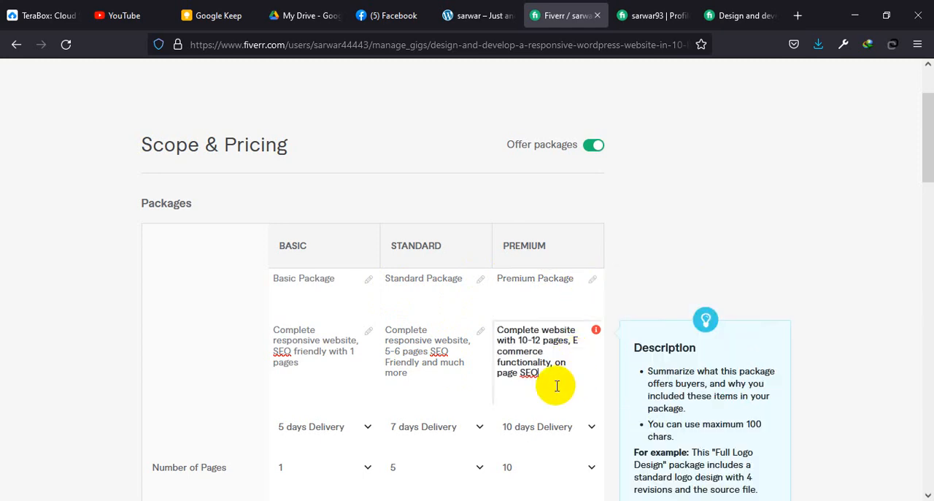
Step: Set the package prices to $25 for Basic, $50 for Standard and $120 for Premium, and save the pricing
scroll(556, 384, down, 10)
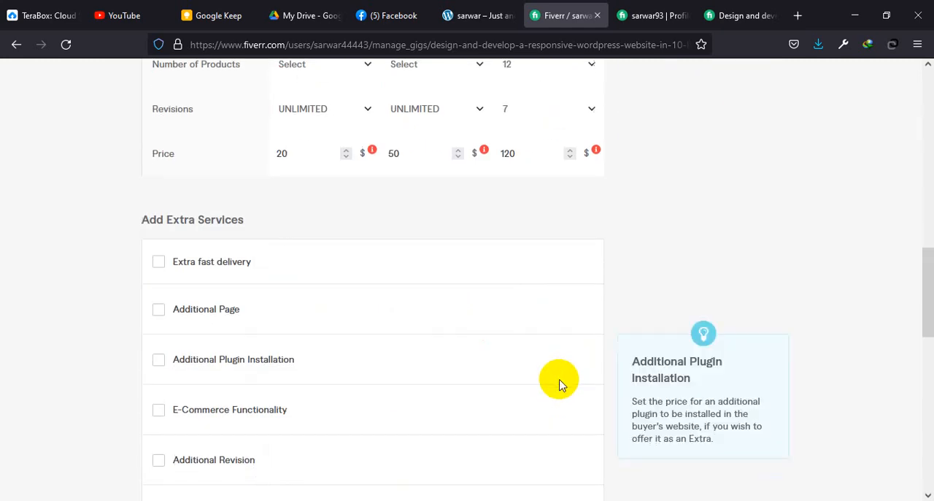
scroll(559, 382, up, 1)
click(294, 227)
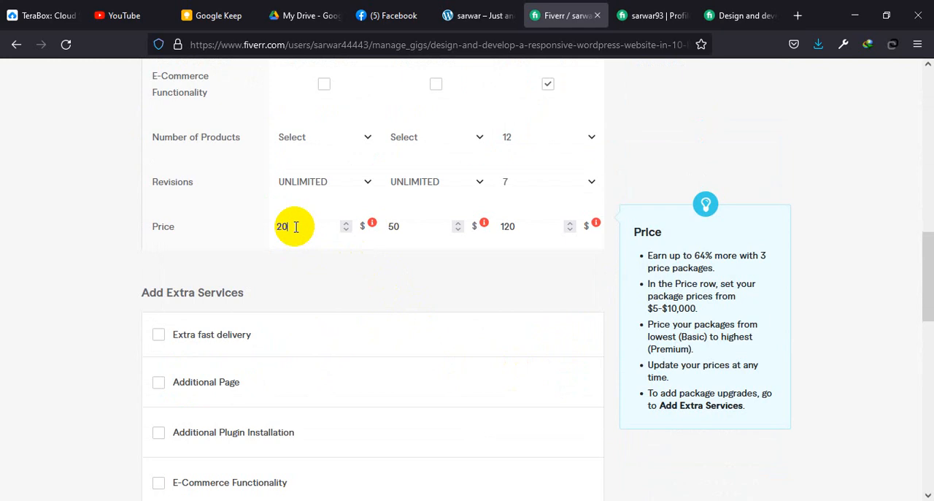
click(427, 226)
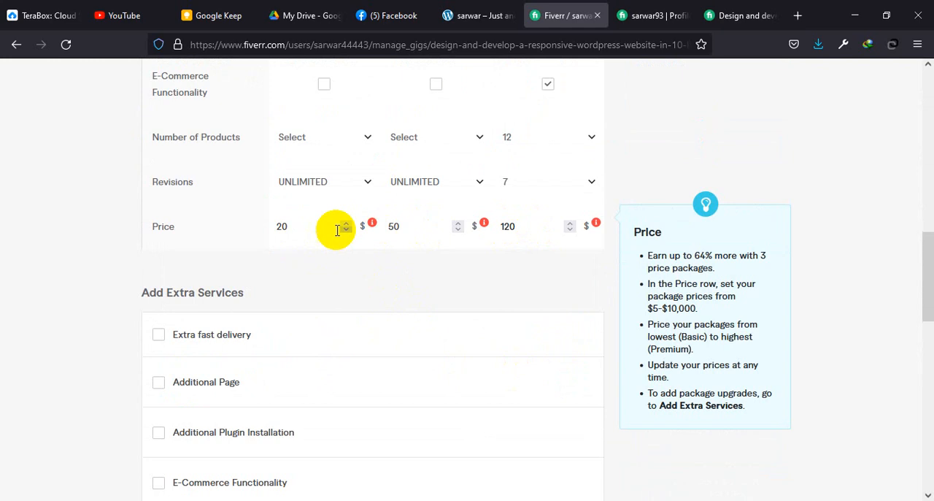
click(218, 230)
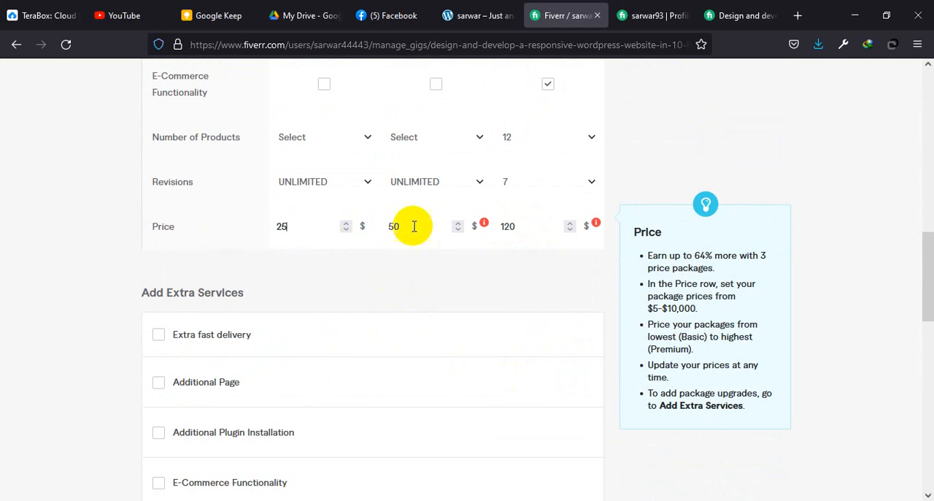
drag(423, 225, 373, 229)
text(50)
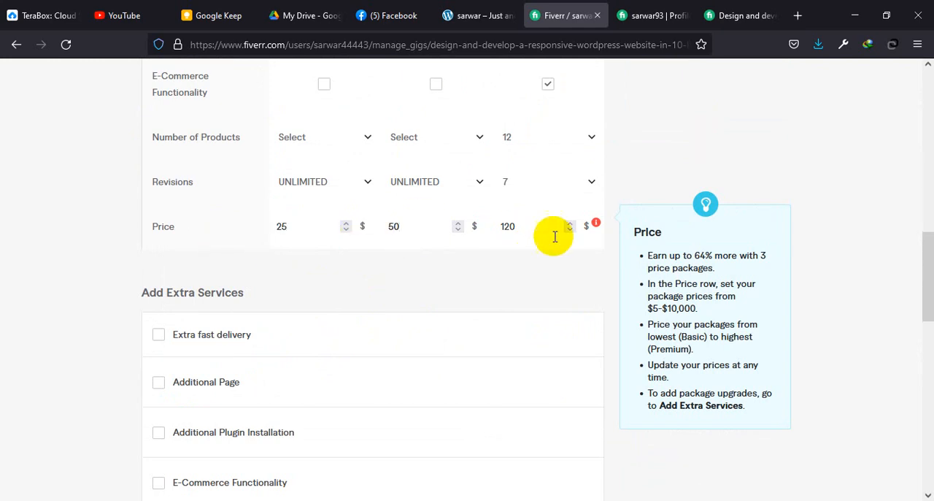
drag(553, 229, 453, 231)
text(120)
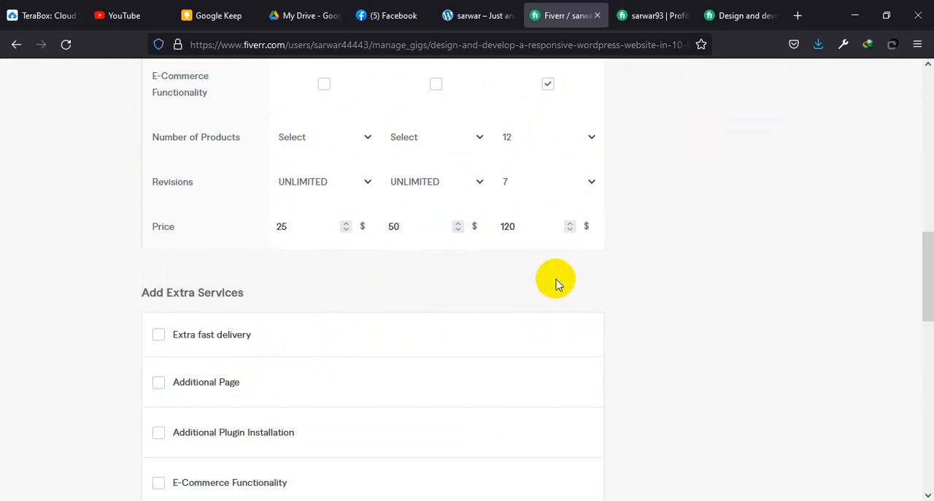
scroll(485, 329, down, 8)
click(540, 148)
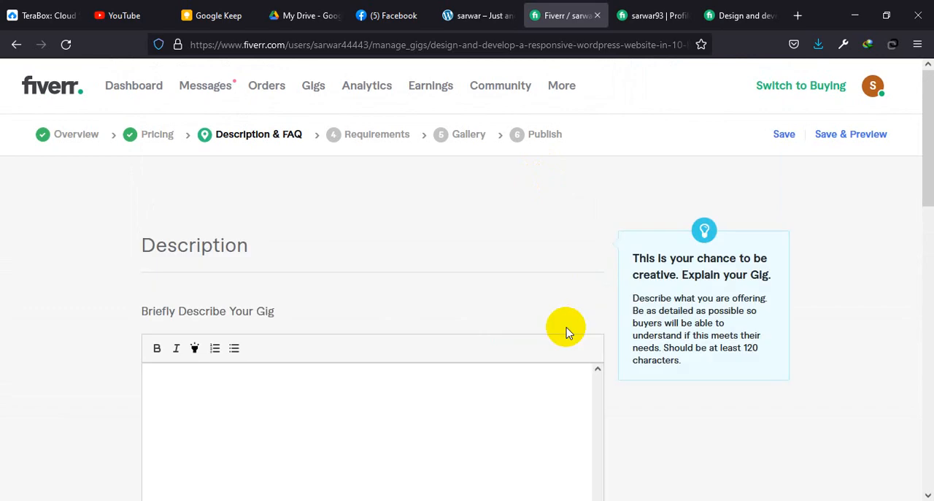
Step: Switch to Word's Document1, undo the last change, and copy the gig description from the introduction through the Extras list
scroll(363, 291, down, 3)
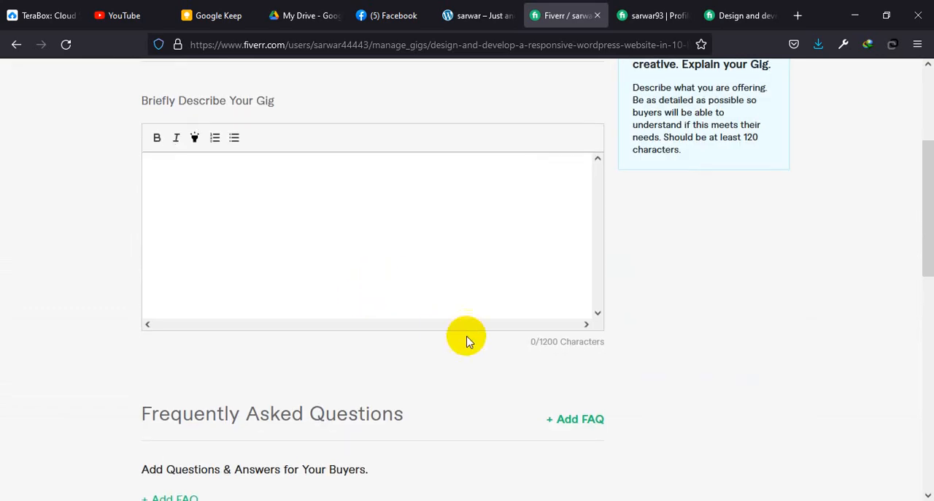
click(759, 478)
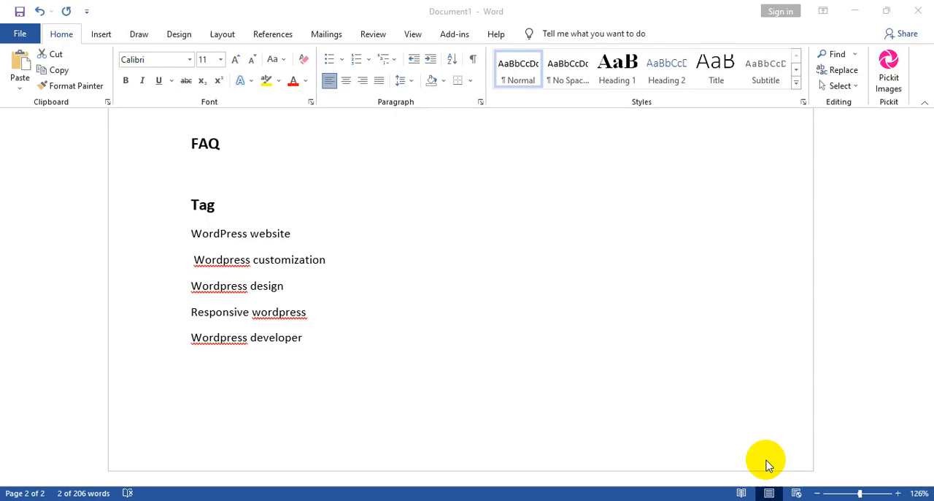
scroll(437, 307, up, 6)
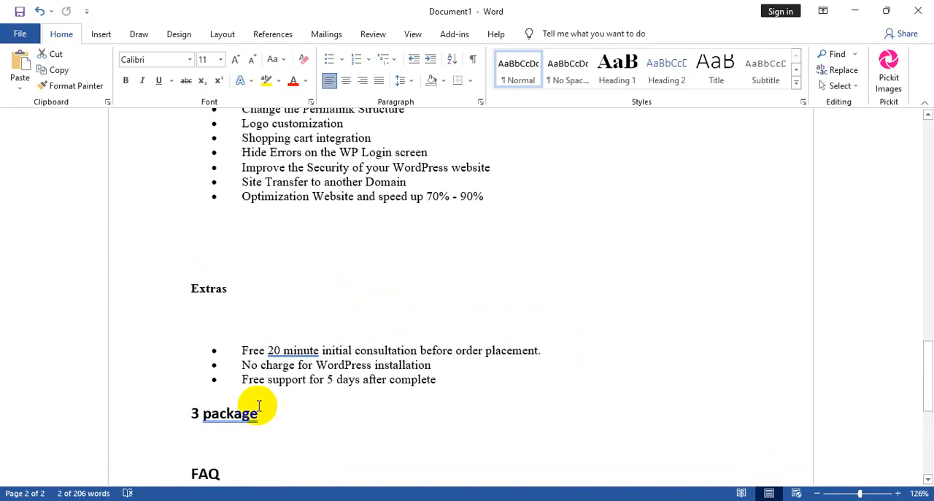
click(477, 381)
scroll(473, 378, up, 15)
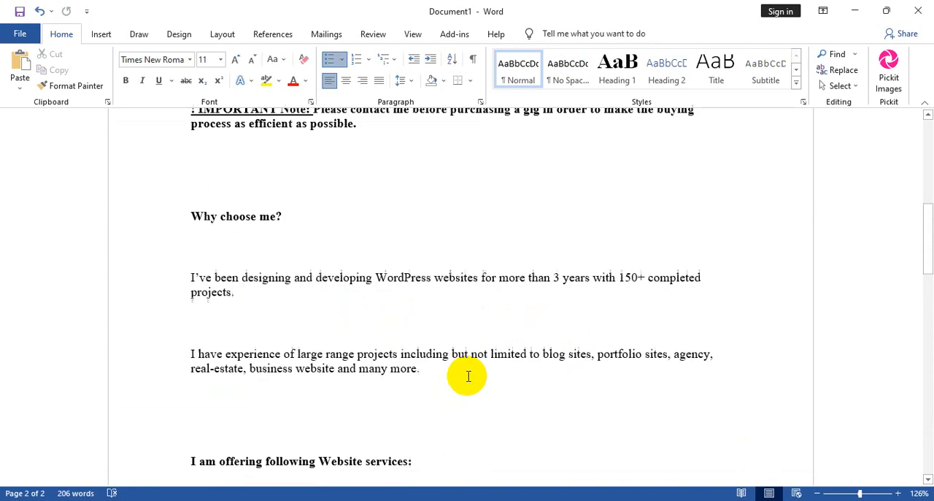
shift+click(188, 216)
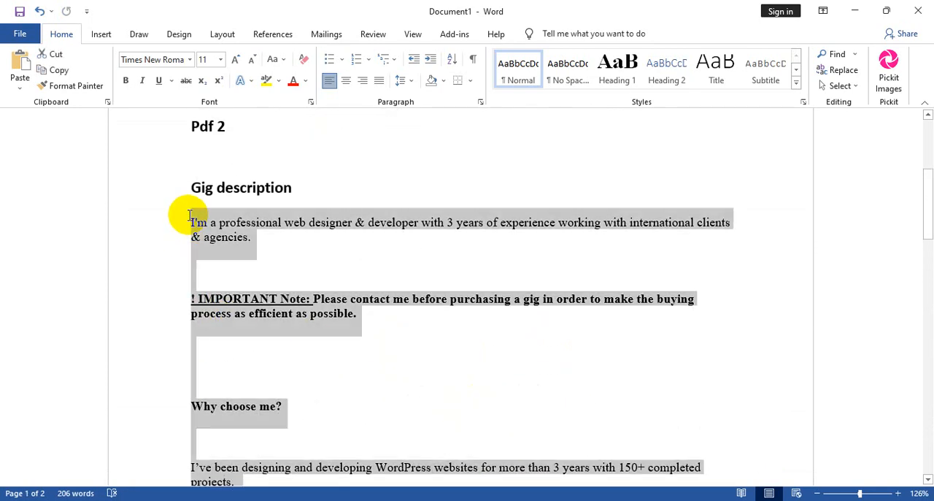
key(ctrl+z)
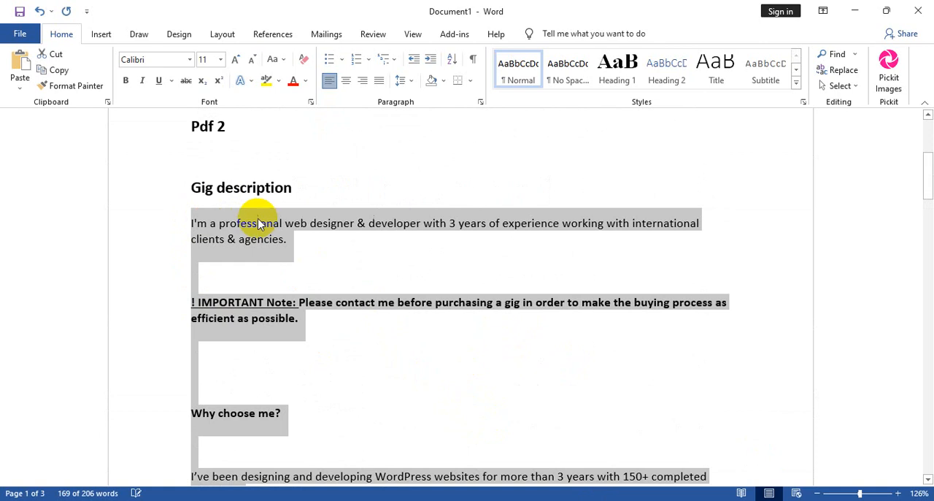
right_click(259, 223)
click(294, 242)
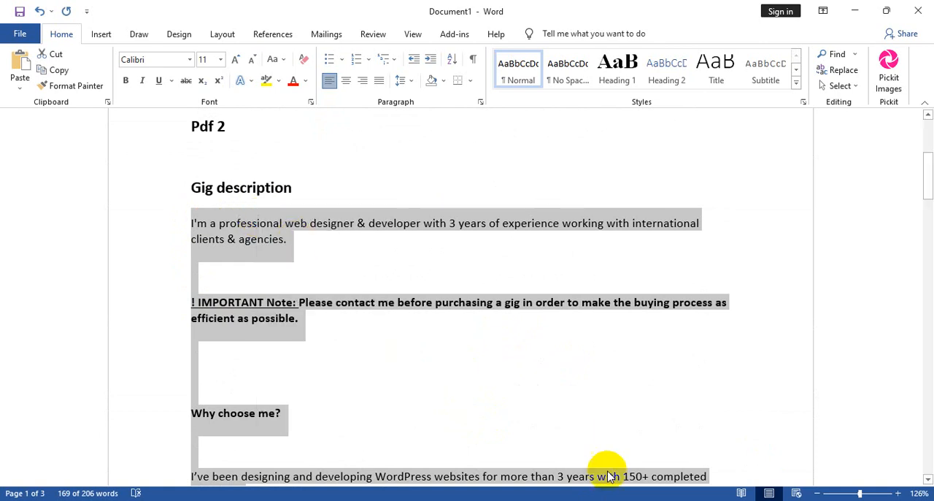
Step: Return to the Fiverr gig in the browser and paste the copied text into its description
key(alt+Tab)
click(298, 209)
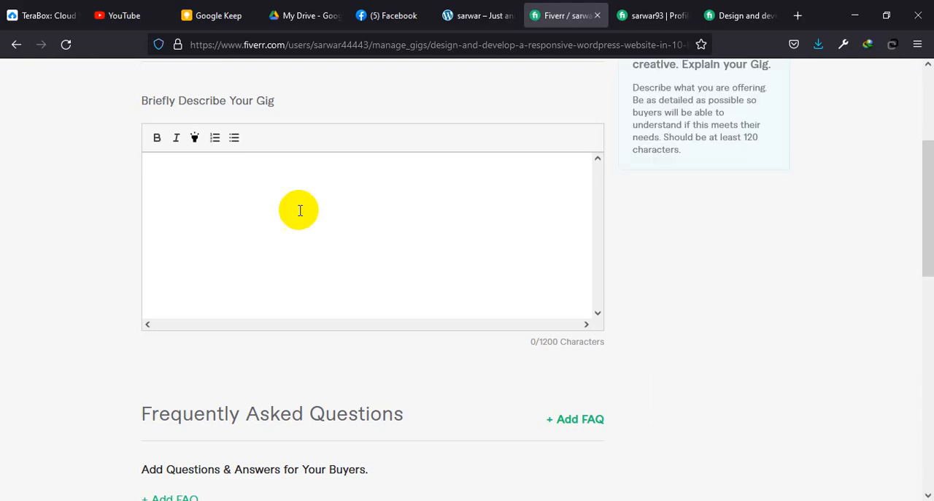
right_click(203, 177)
click(248, 280)
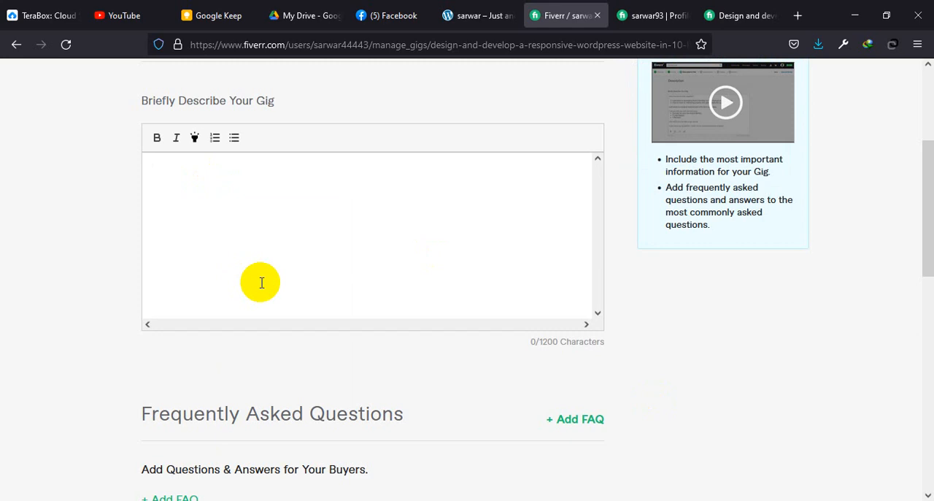
scroll(319, 247, up, 4)
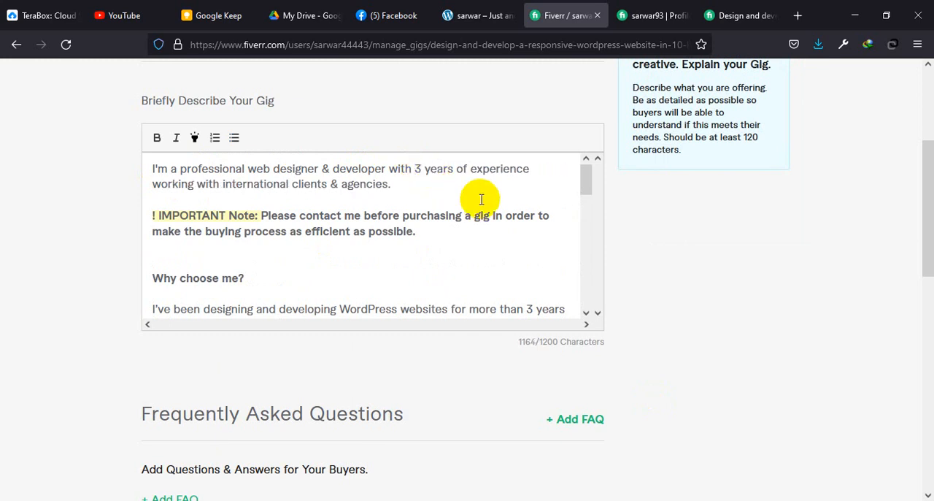
Step: Delete the number 3 from the years of experience in the description's opening sentence
key(Delete)
text(3)
key(Delete)
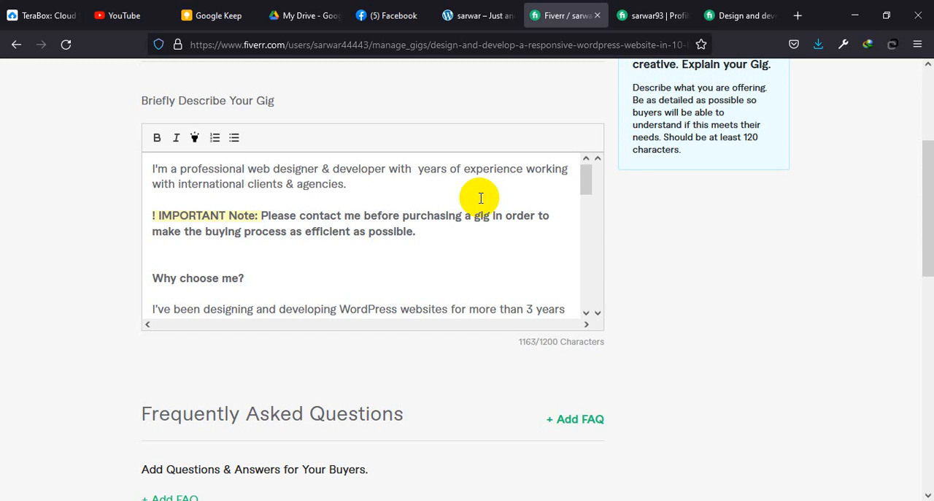
click(419, 253)
click(418, 168)
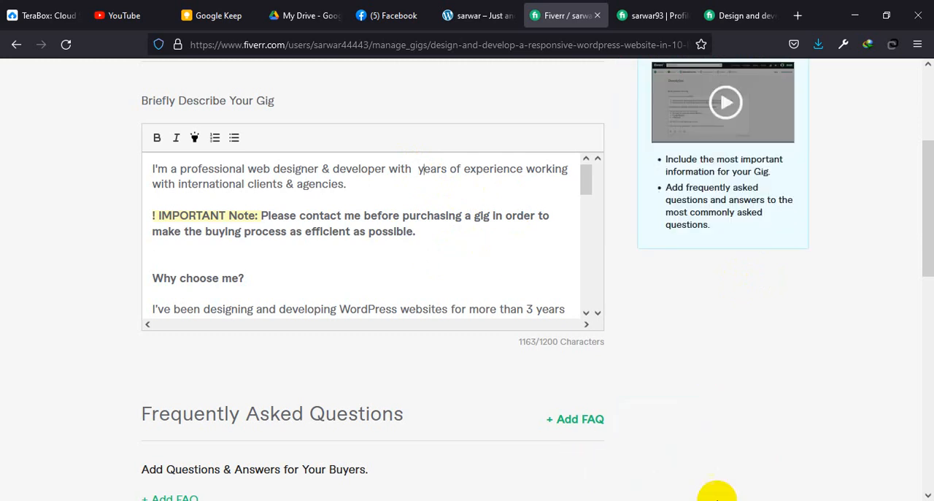
Step: Clear the whole gig description and paste the copied text into it again
key(ctrl+a)
key(BackSpace)
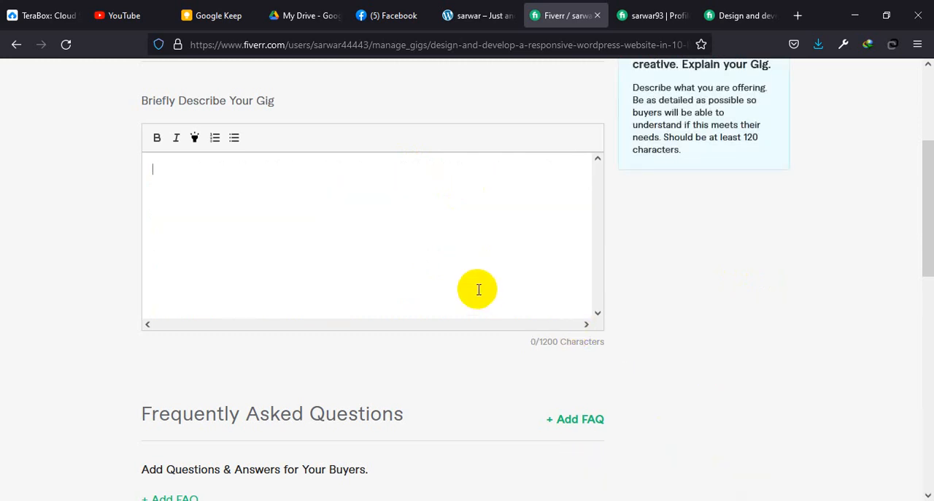
key(ctrl+v)
Step: Review the pasted gig description from the introduction through the website services list to the Extras section
scroll(386, 240, up, 10)
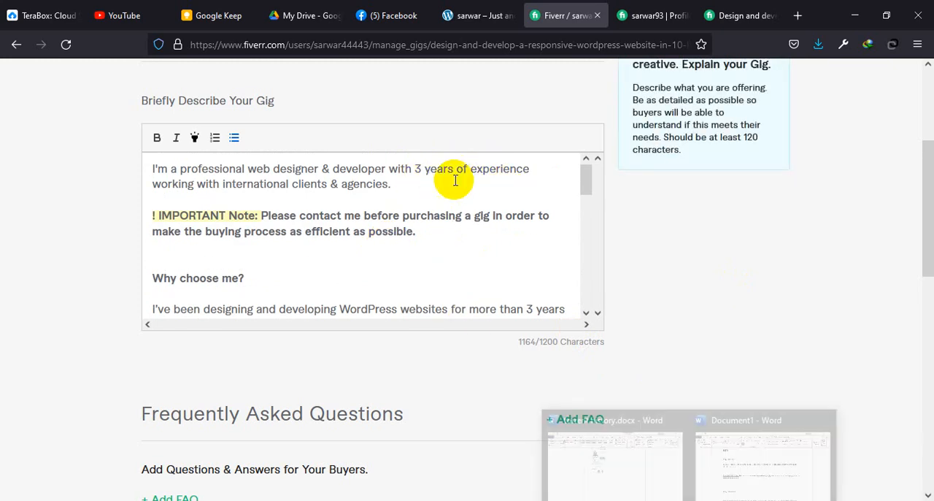
scroll(343, 264, down, 4)
scroll(313, 267, down, 4)
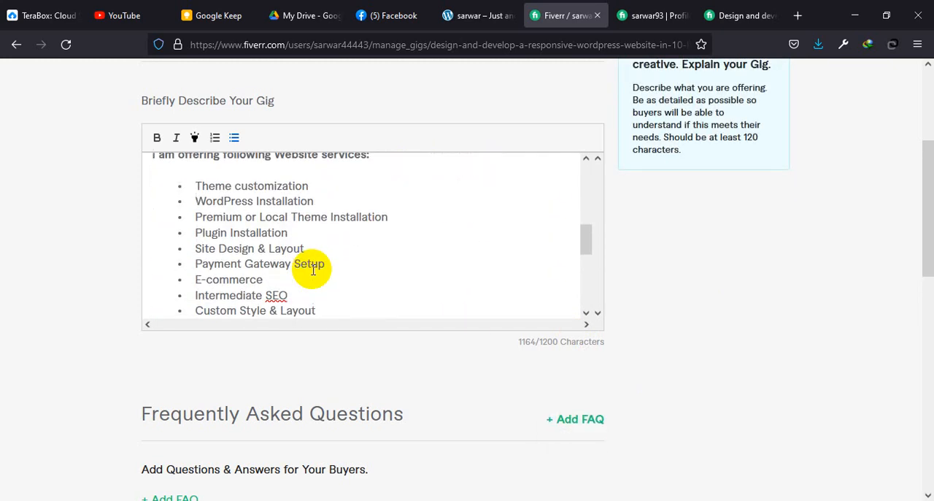
scroll(182, 231, up, 2)
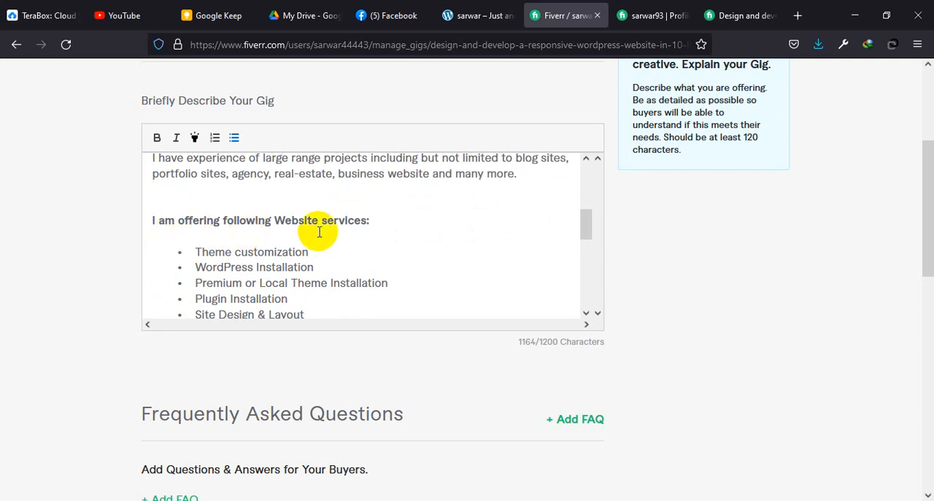
scroll(219, 212, down, 2)
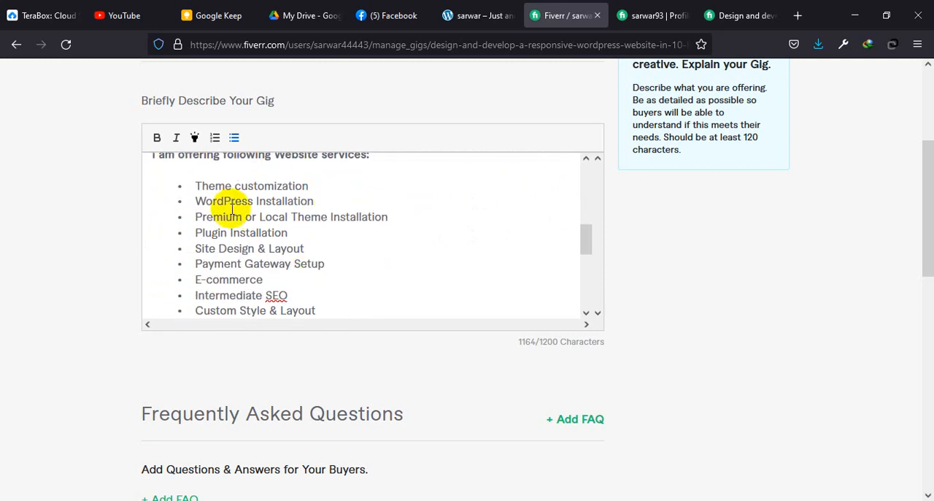
scroll(299, 267, down, 2)
scroll(229, 255, down, 4)
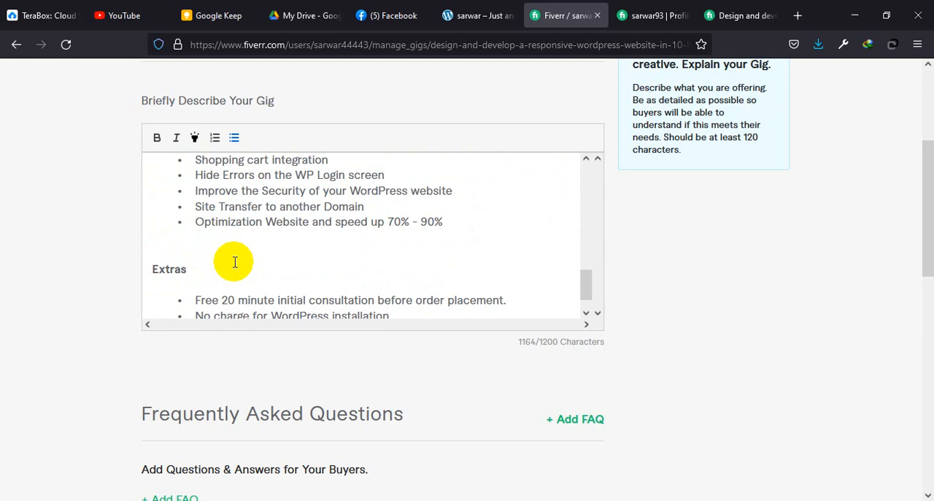
scroll(252, 317, down, 1)
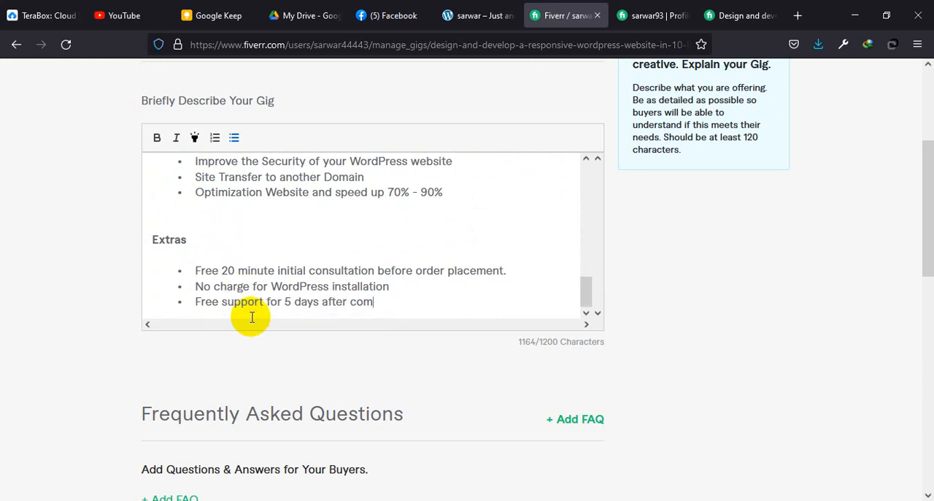
Step: Start a new FAQ with the question "What do I need to get started?" copied from the existing WordPress gig's FAQ
scroll(292, 350, down, 5)
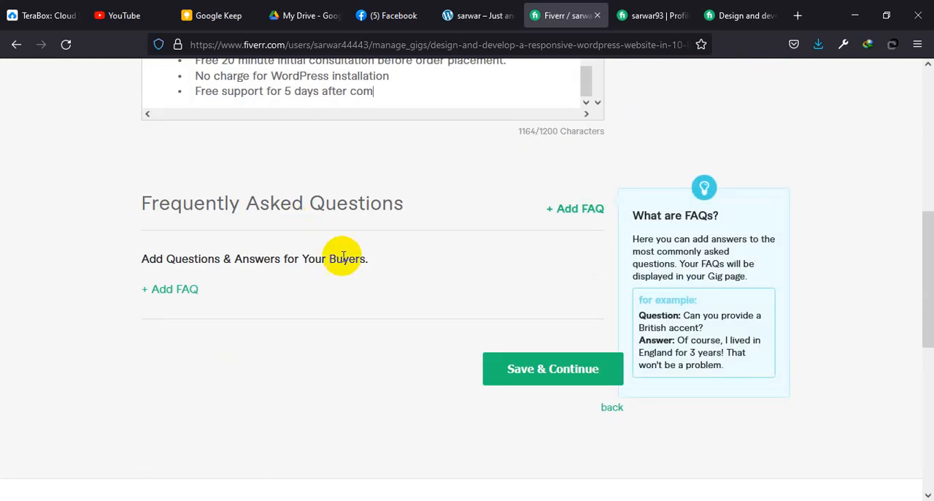
click(668, 6)
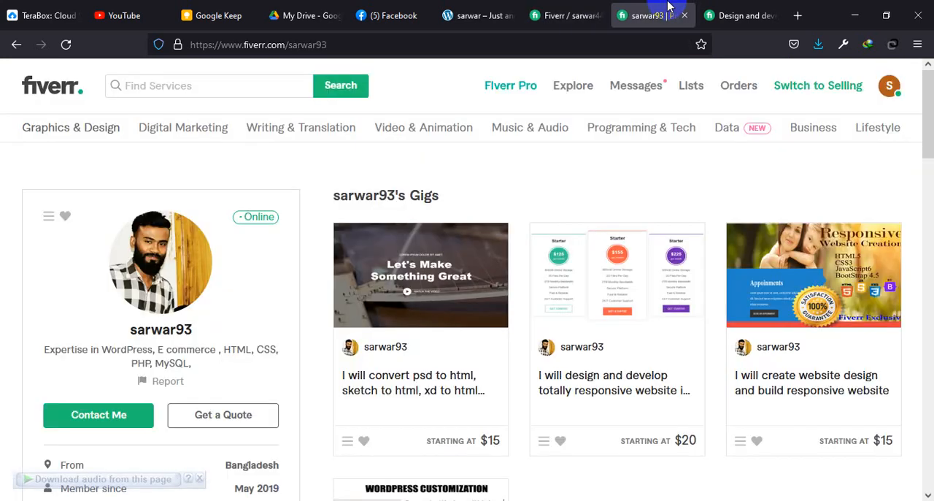
click(722, 15)
scroll(394, 365, down, 15)
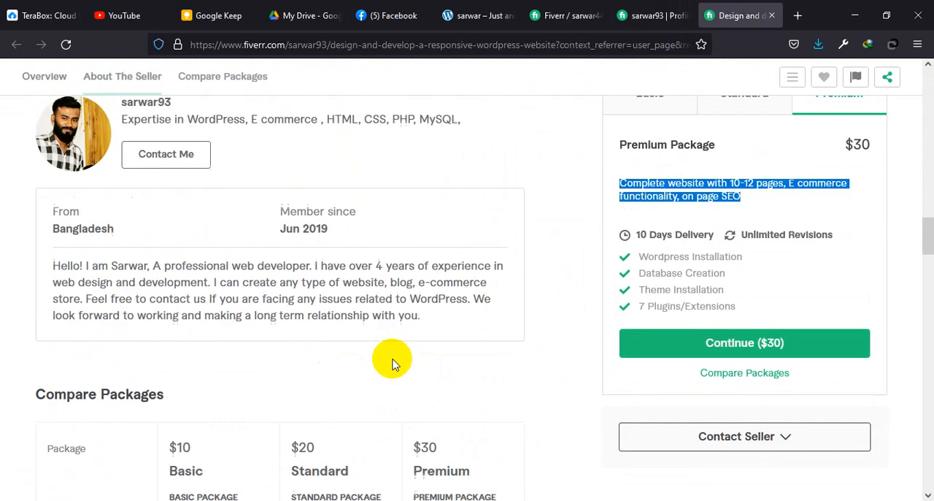
scroll(394, 363, down, 12)
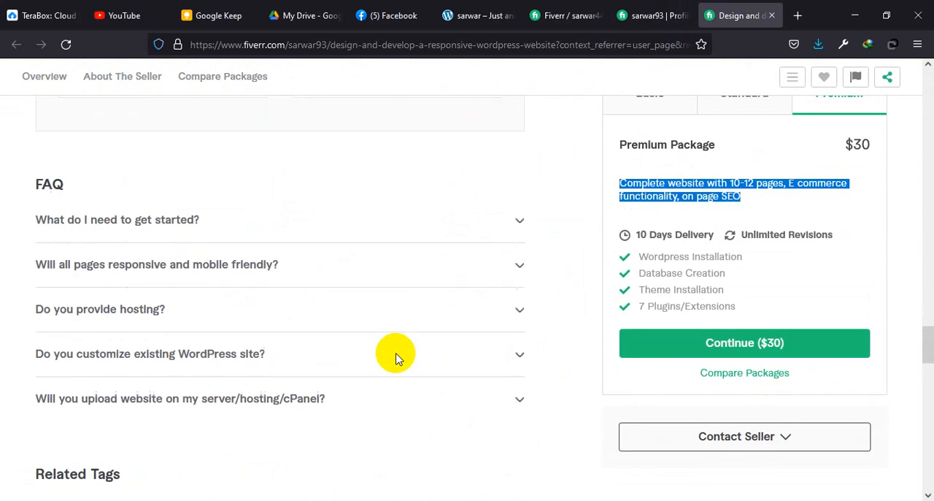
drag(215, 219, 14, 230)
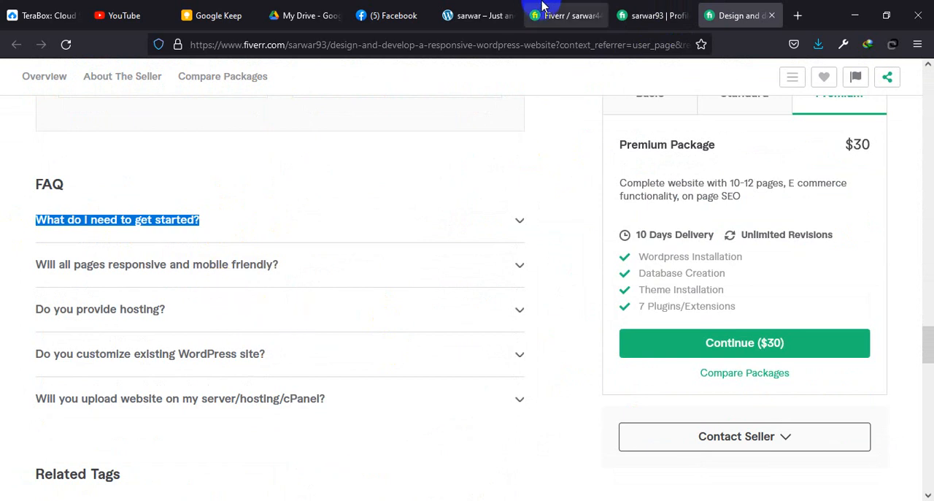
click(564, 14)
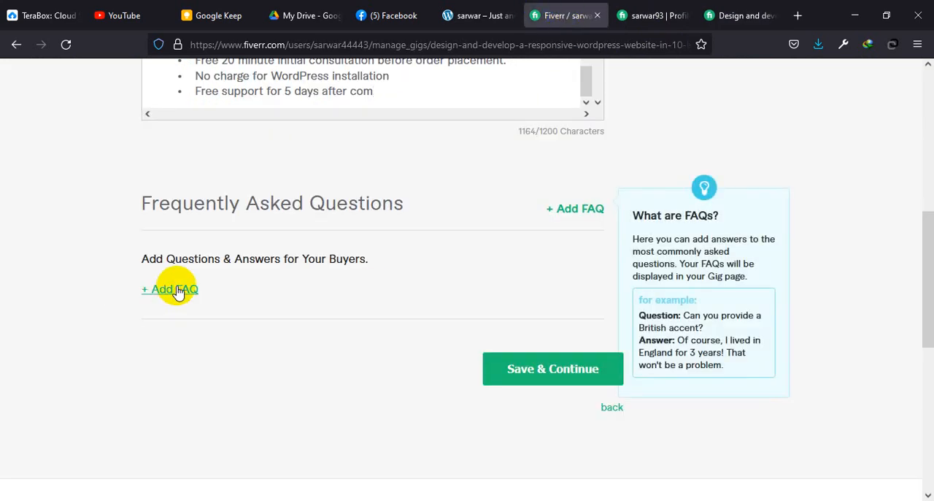
click(188, 288)
click(226, 299)
key(ctrl+v)
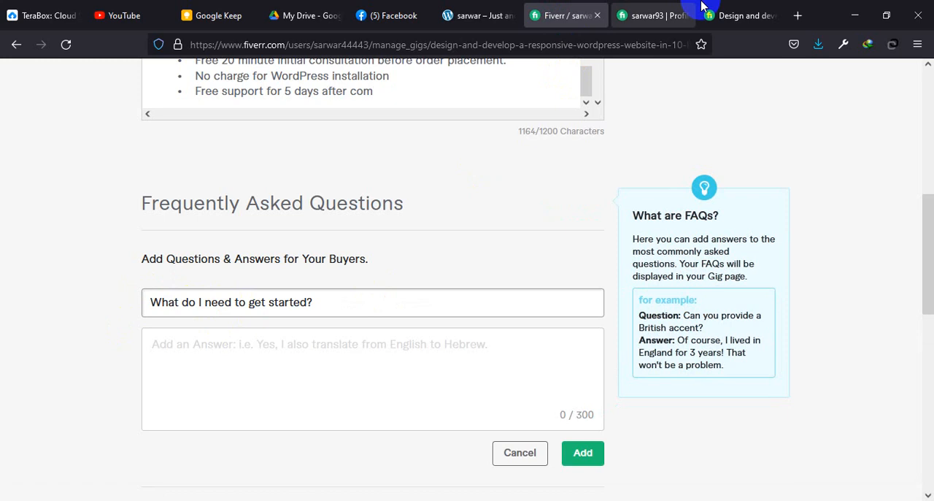
Step: Copy the existing gig's answer to "What do I need to get started?" into the new FAQ and add it
click(741, 7)
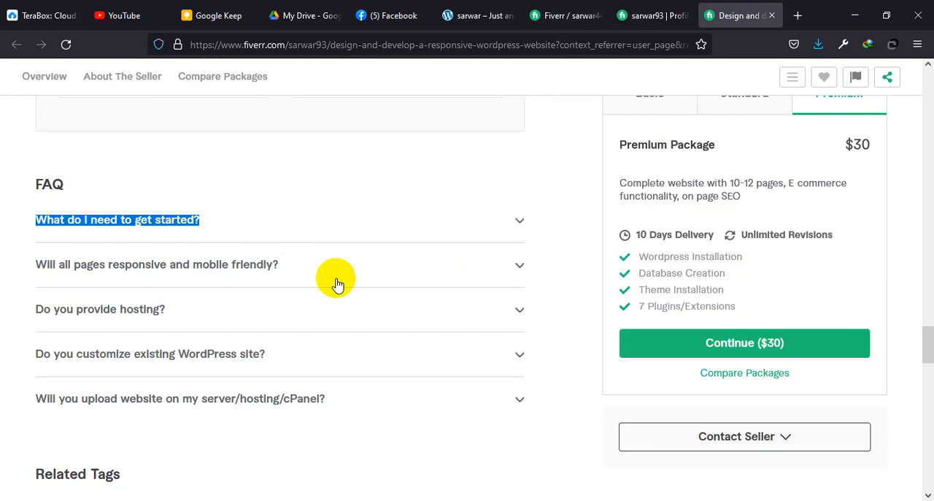
click(513, 222)
drag(173, 285, 30, 251)
key(ctrl+c)
click(543, 10)
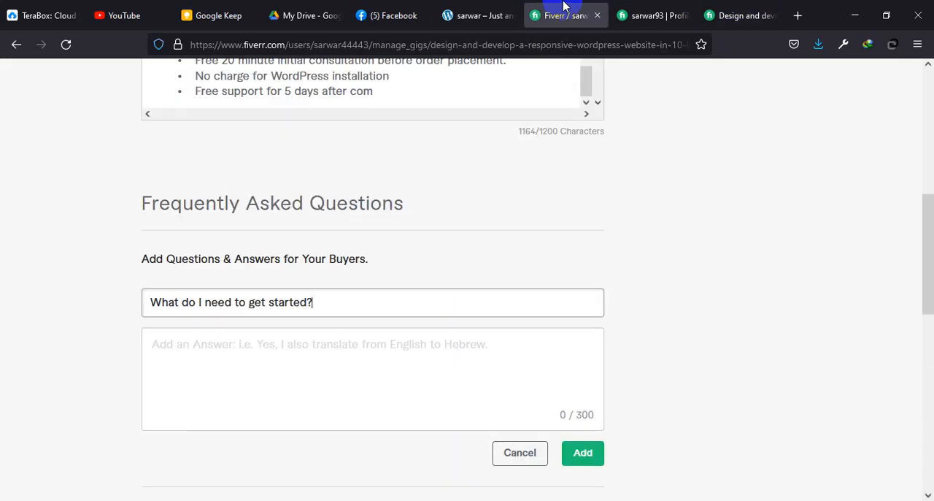
click(296, 359)
key(ctrl+v)
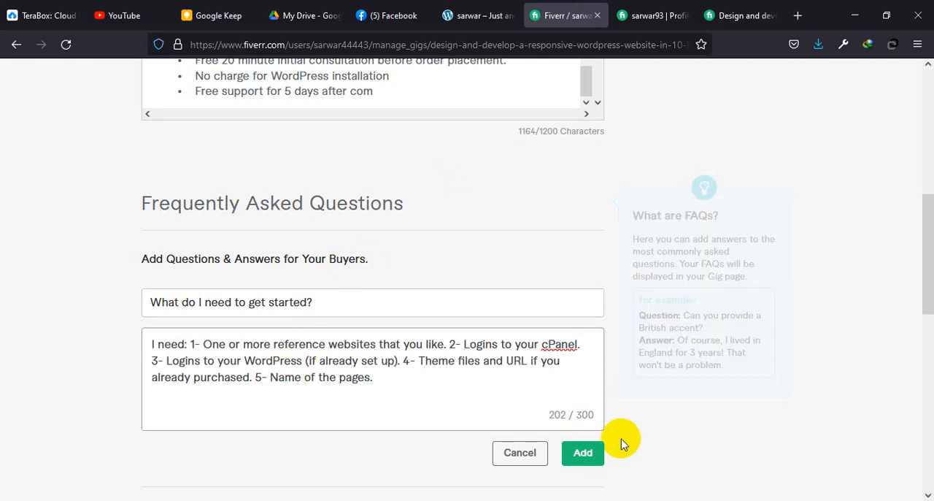
click(582, 453)
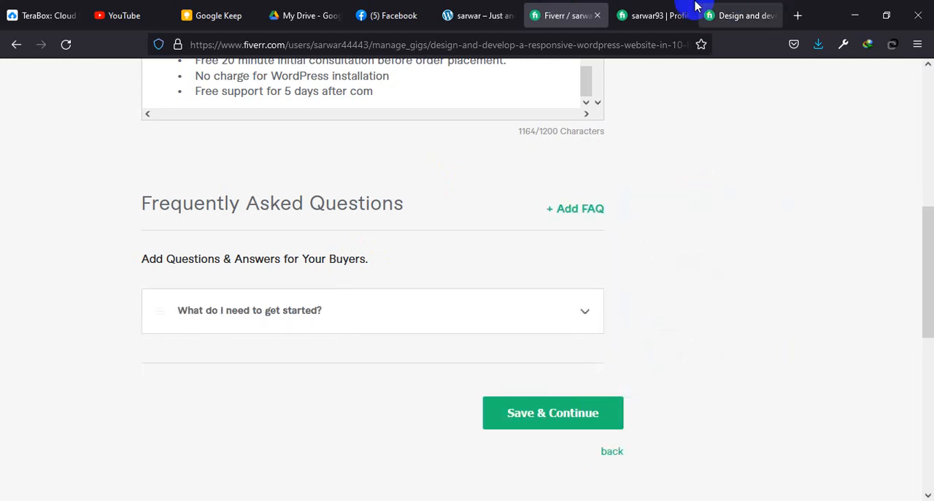
Step: Start a second FAQ with the question "Will all pages responsive and mobile friendly?" copied from the existing gig
click(733, 16)
drag(302, 332, 16, 328)
key(ctrl+c)
click(533, 11)
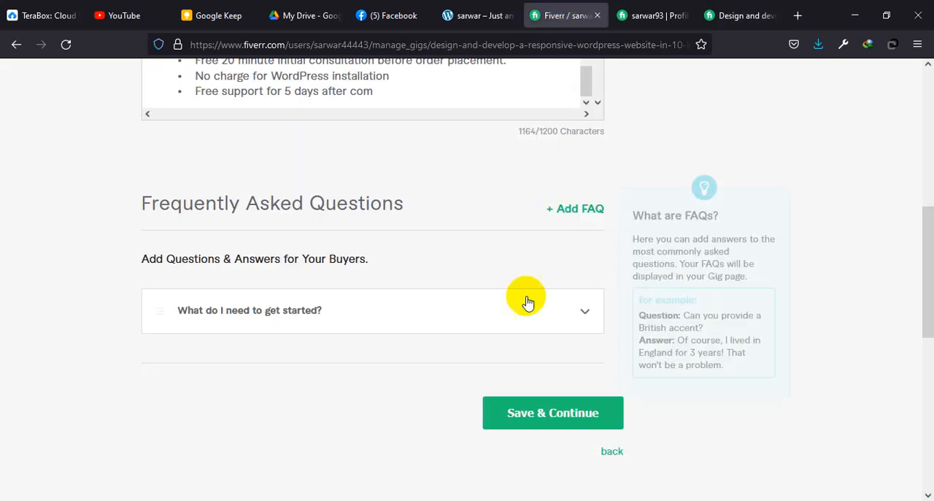
click(578, 208)
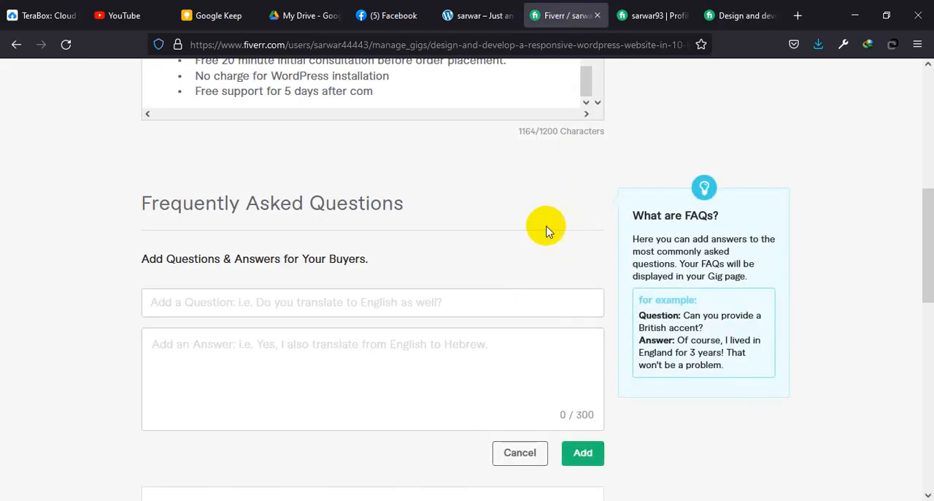
click(226, 310)
key(ctrl+v)
Step: Copy the existing gig's answer about responsive, mobile-friendly pages into the second FAQ, add it, and save to continue to the requirements
click(737, 16)
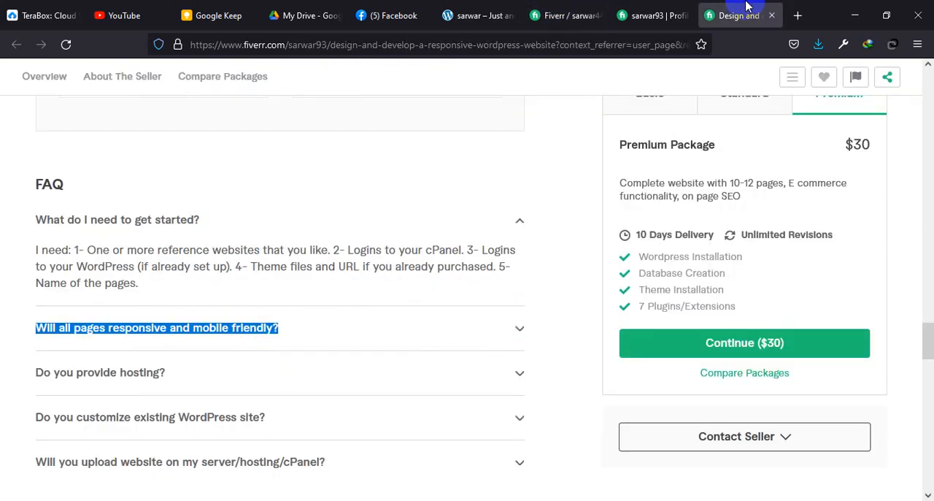
click(516, 343)
scroll(463, 192, down, 2)
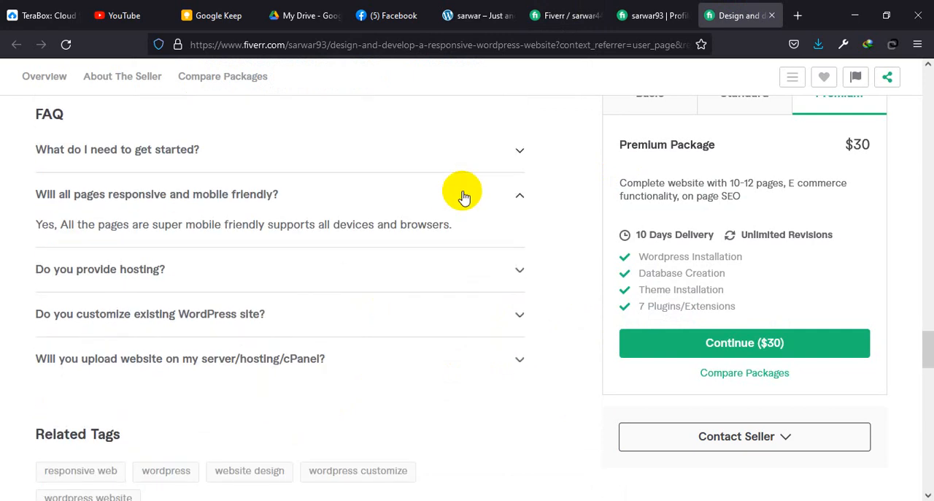
drag(475, 223, 17, 229)
key(ctrl+c)
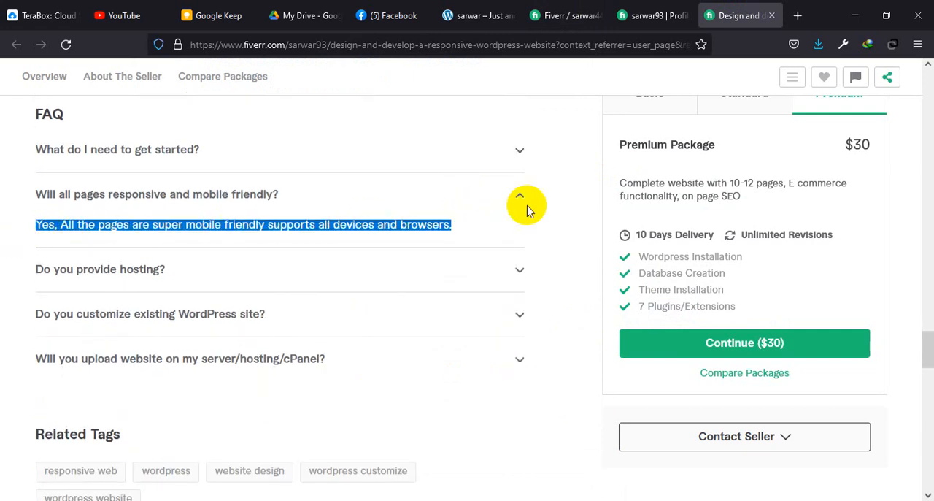
click(568, 21)
key(ctrl+v)
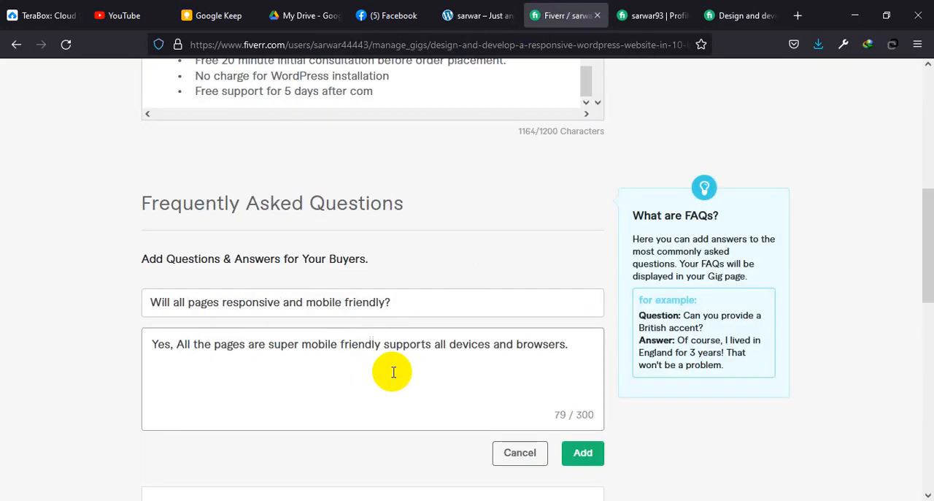
click(584, 456)
scroll(588, 465, down, 3)
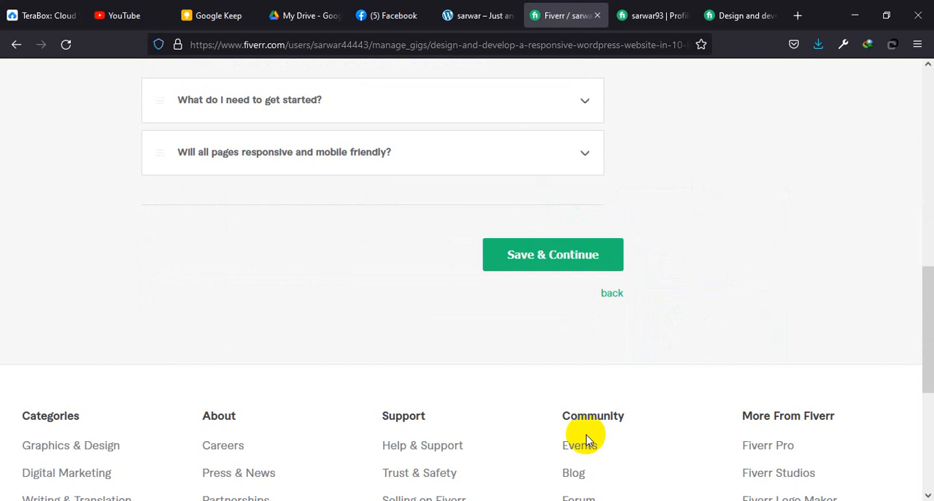
click(541, 259)
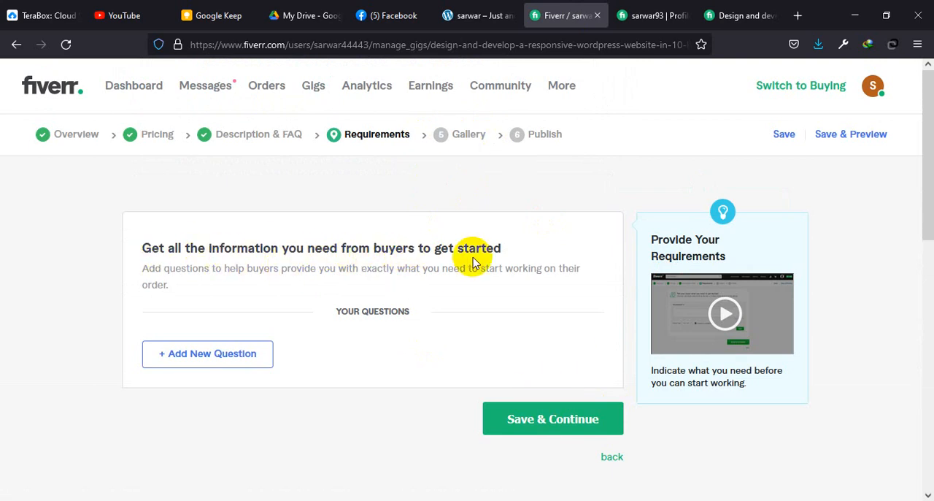
Step: Start a new buyer requirements question and watch the explanatory video on providing requirements
click(212, 361)
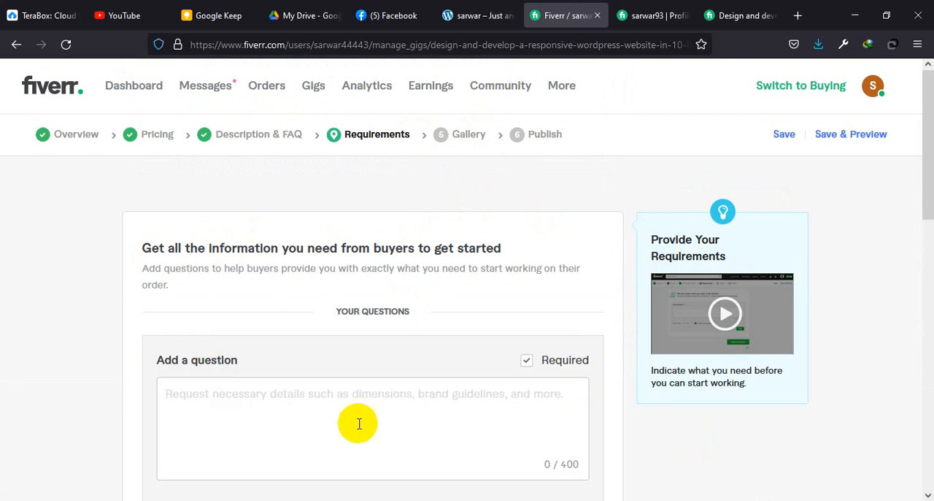
scroll(584, 350, down, 2)
scroll(584, 390, down, 3)
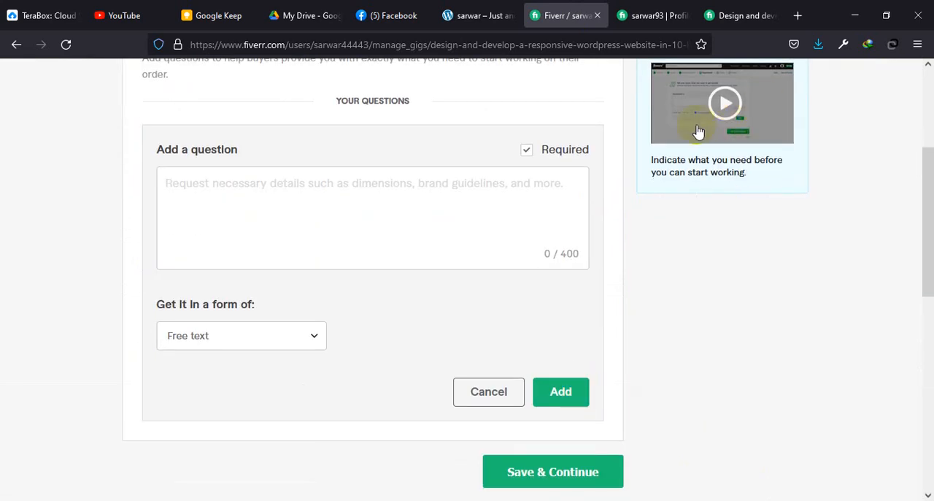
click(726, 103)
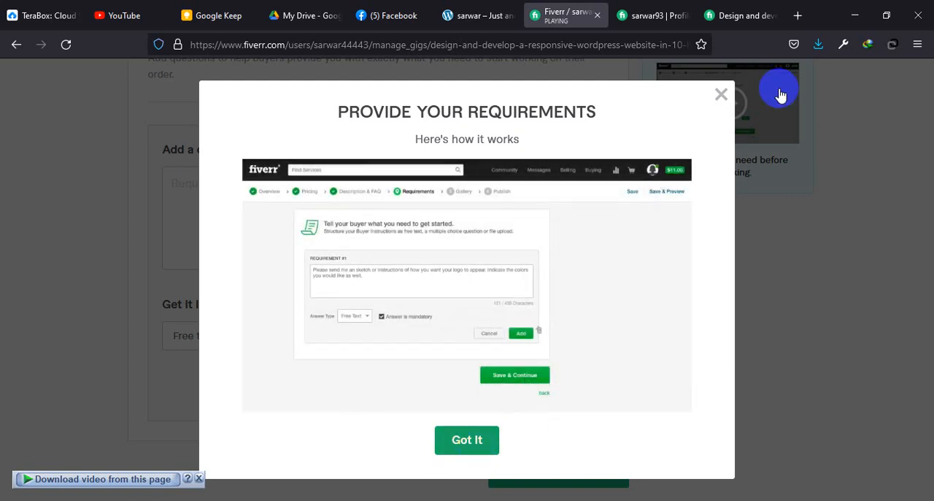
click(723, 93)
Step: Write the requirements question "Please send me your demo website related information"
click(377, 214)
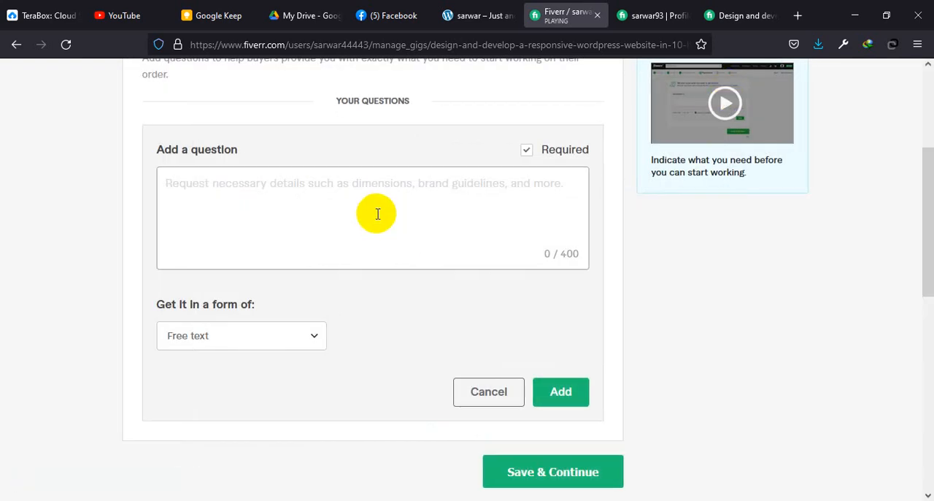
text(Please send me website related information)
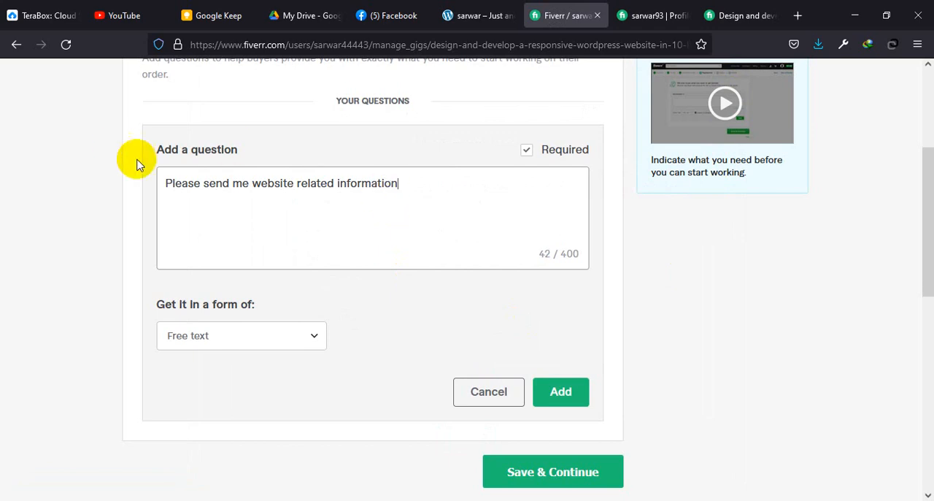
click(249, 184)
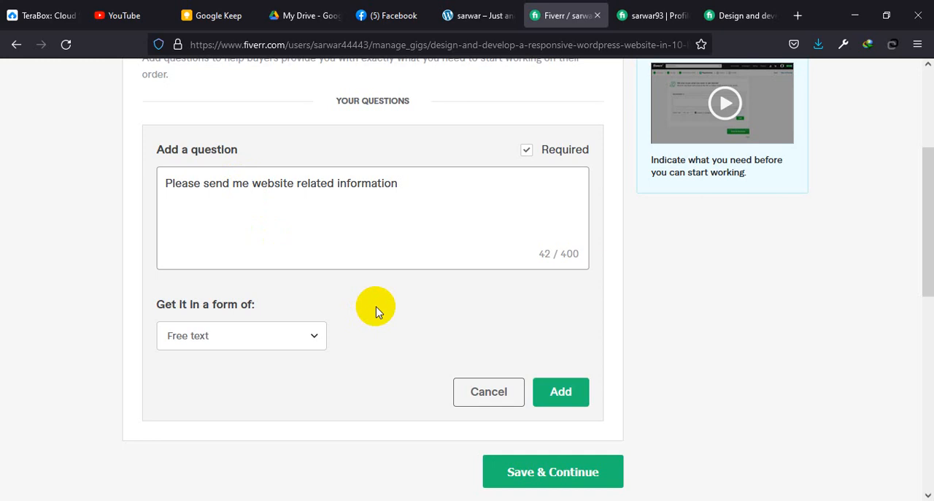
text(your )
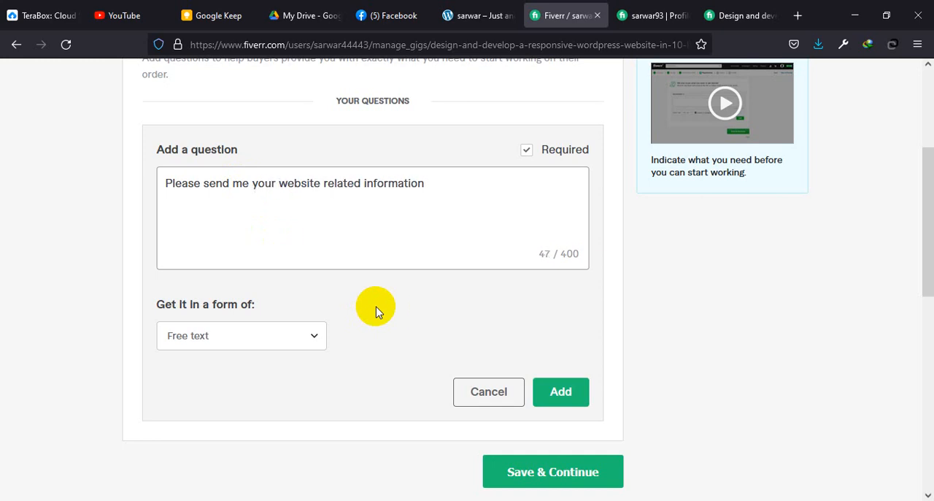
text(demo)
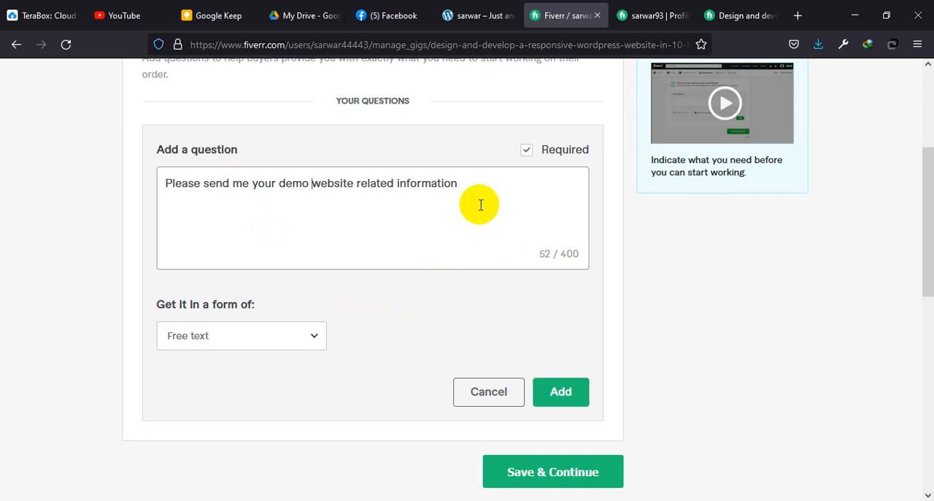
Step: Check the answer formats, add the requirements question as Free text, and save to continue to the gallery
click(269, 338)
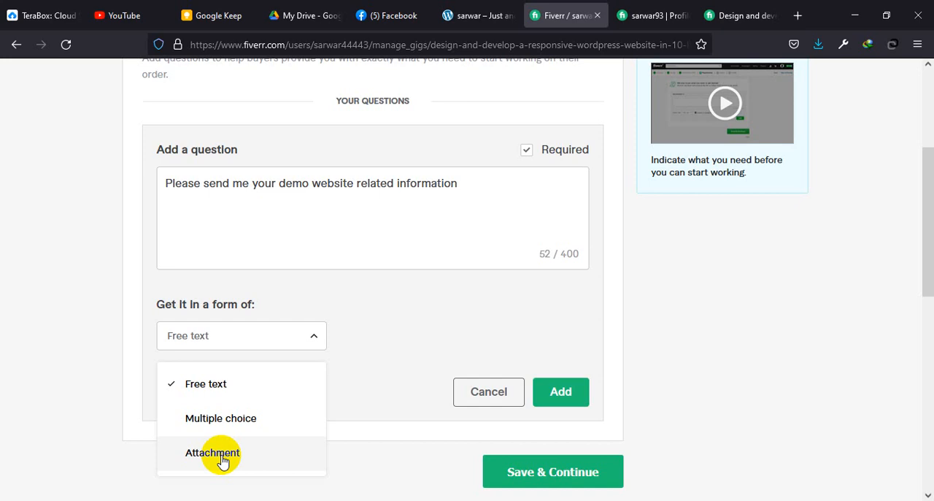
click(478, 293)
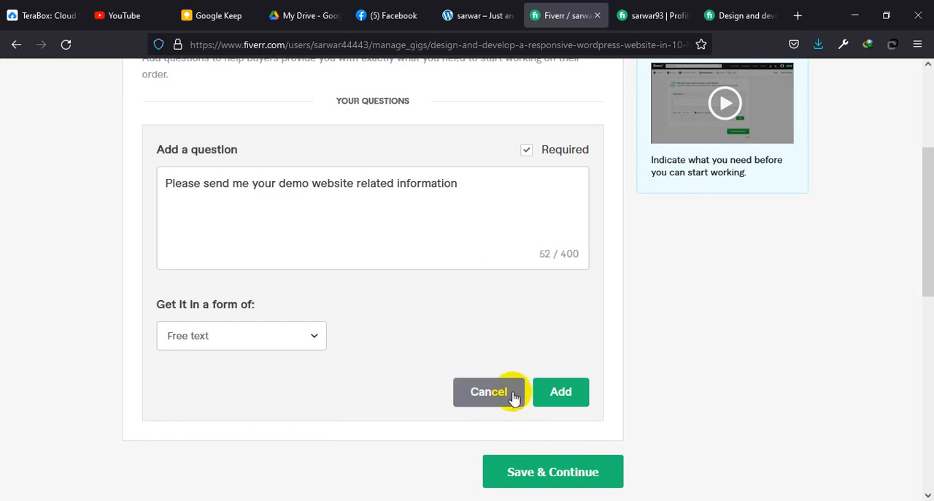
click(560, 394)
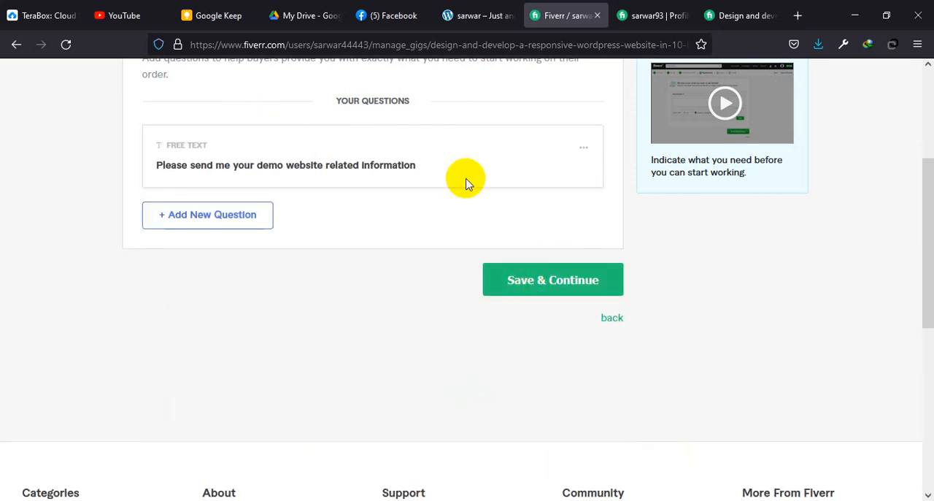
click(534, 278)
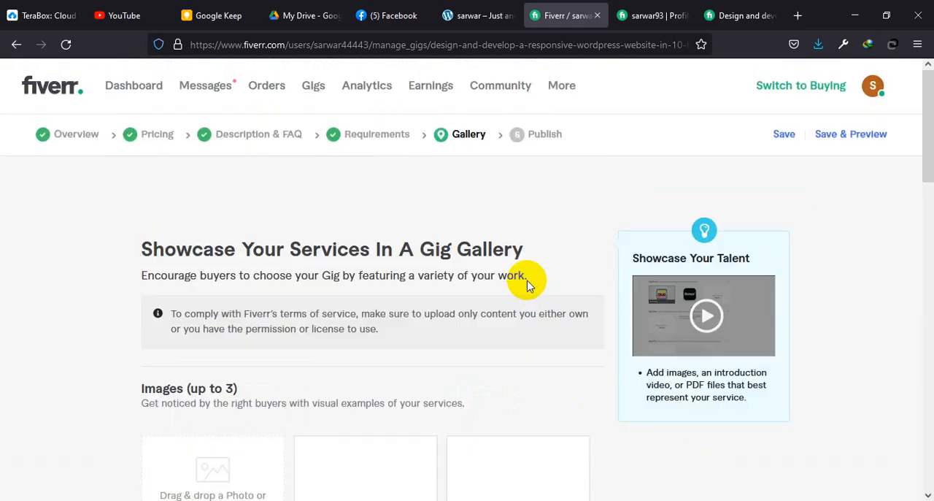
Step: Upload FIVERR 1.jpg from the FIVERR folder on the Desktop as the first gig gallery image
scroll(482, 310, down, 2)
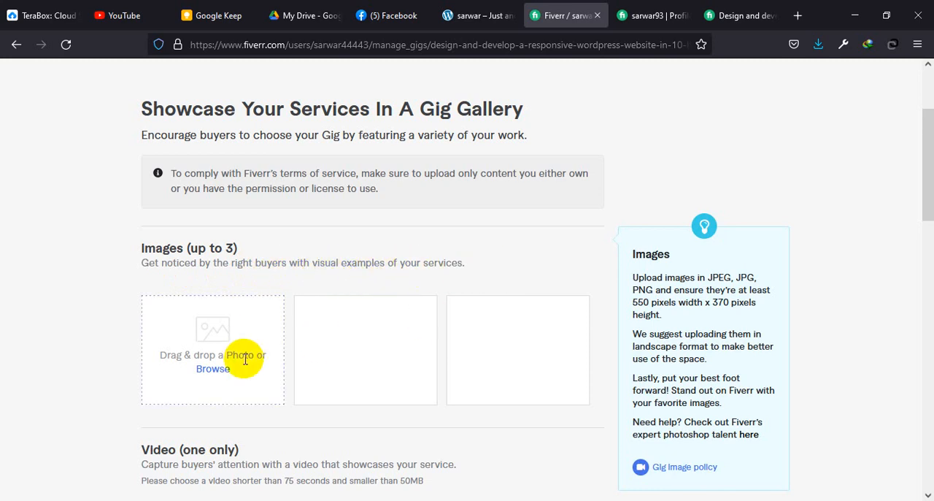
scroll(551, 372, down, 2)
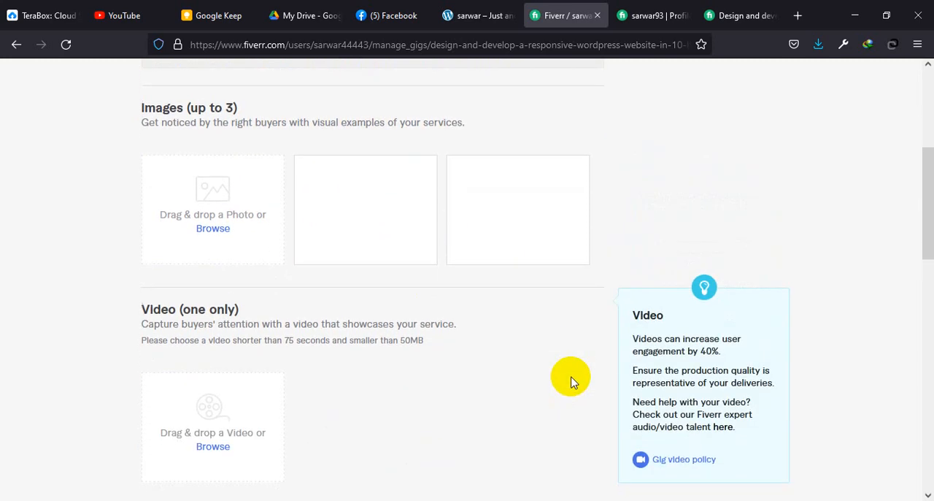
scroll(434, 294, up, 1)
scroll(433, 295, down, 5)
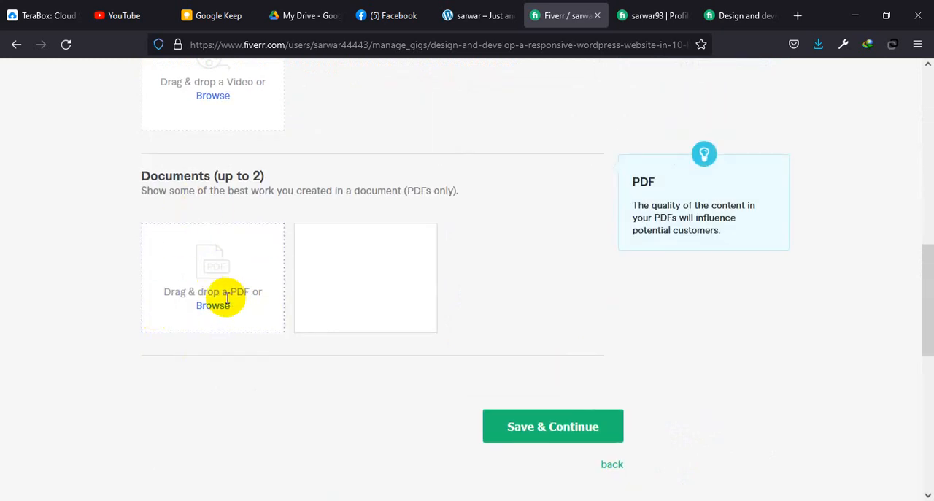
scroll(275, 321, up, 5)
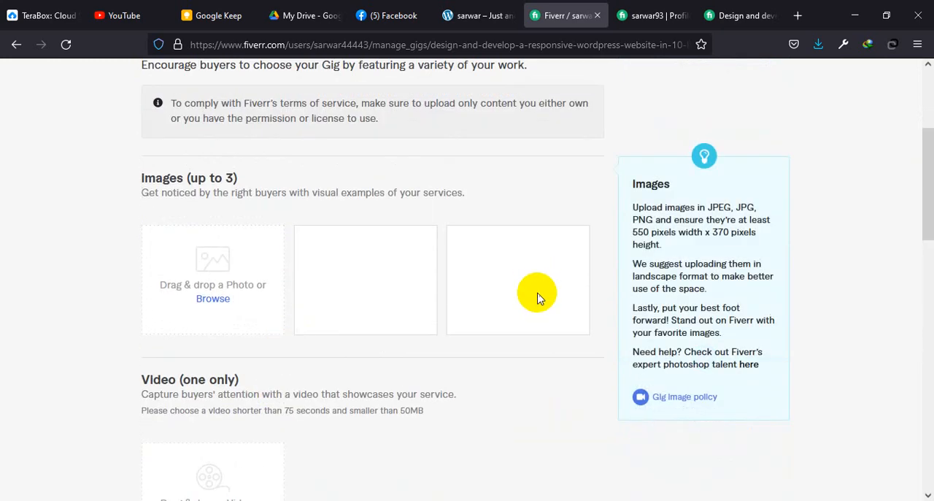
click(220, 305)
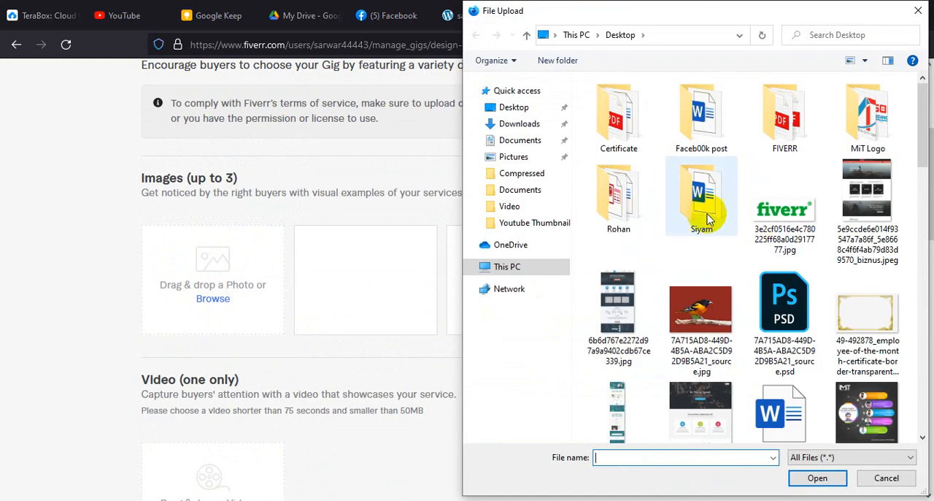
double_click(786, 124)
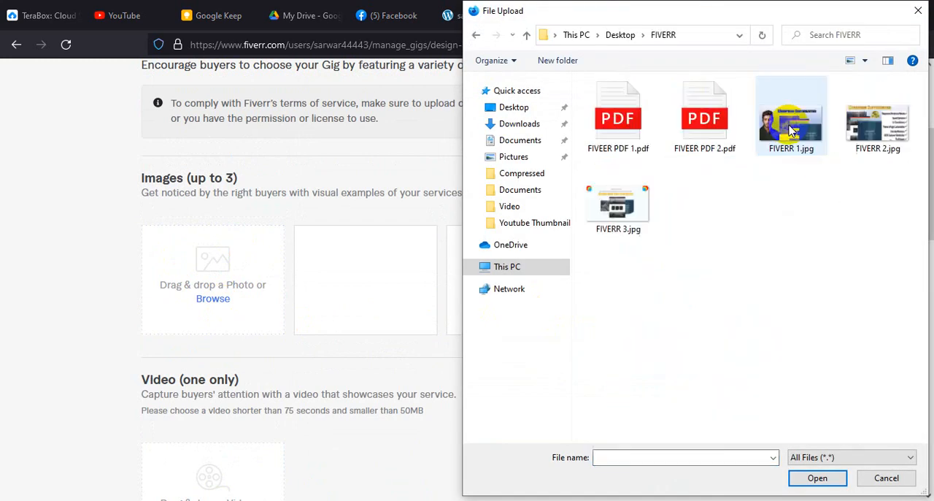
click(784, 139)
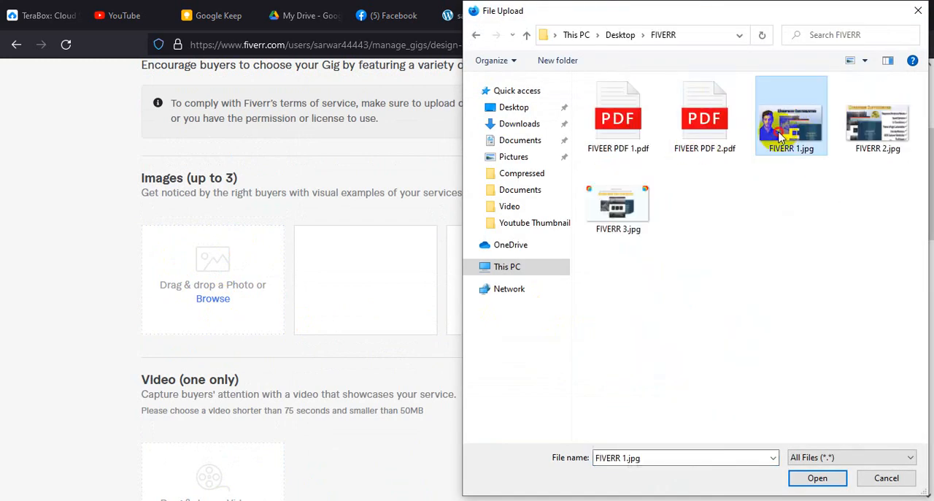
click(818, 478)
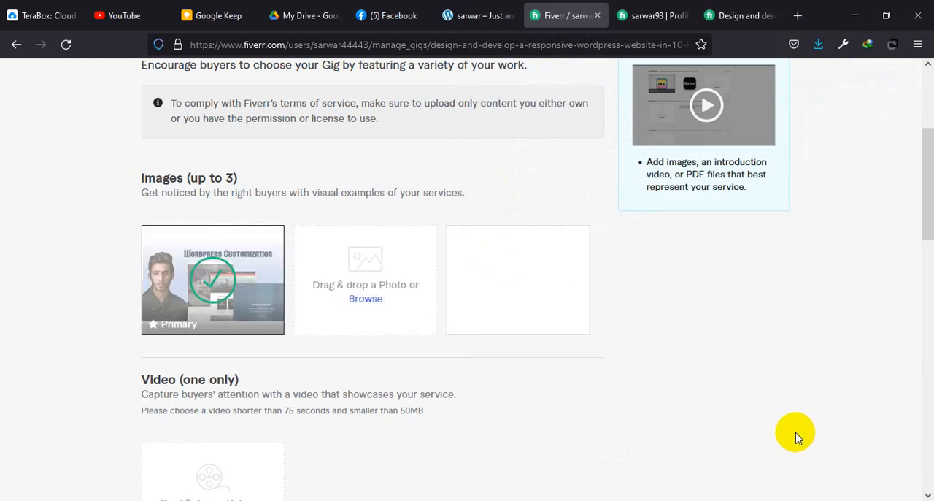
Step: Upload FIVERR 2.jpg and FIVERR 3.jpg as the second and third gallery images
click(366, 298)
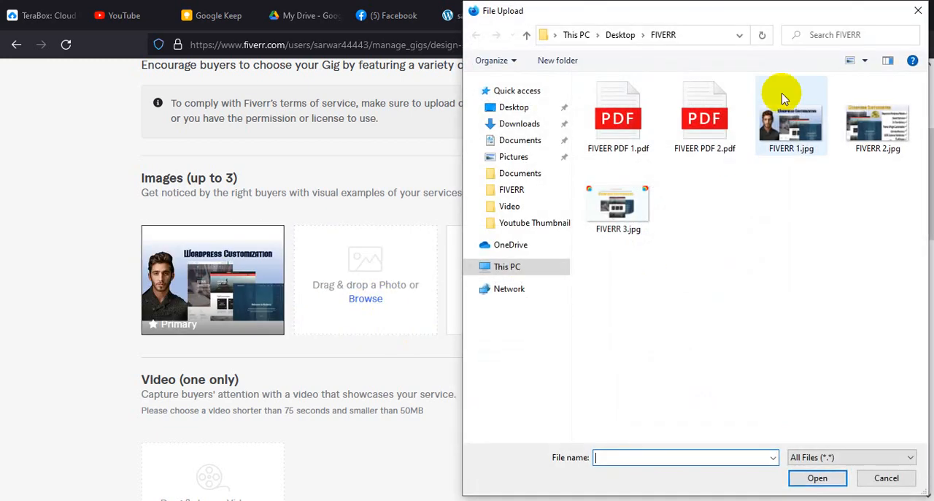
click(846, 140)
click(821, 478)
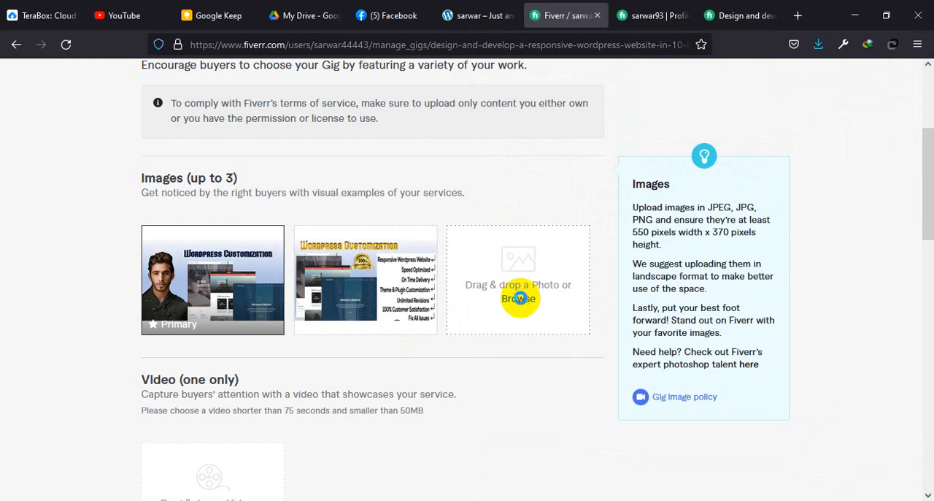
click(518, 298)
click(640, 202)
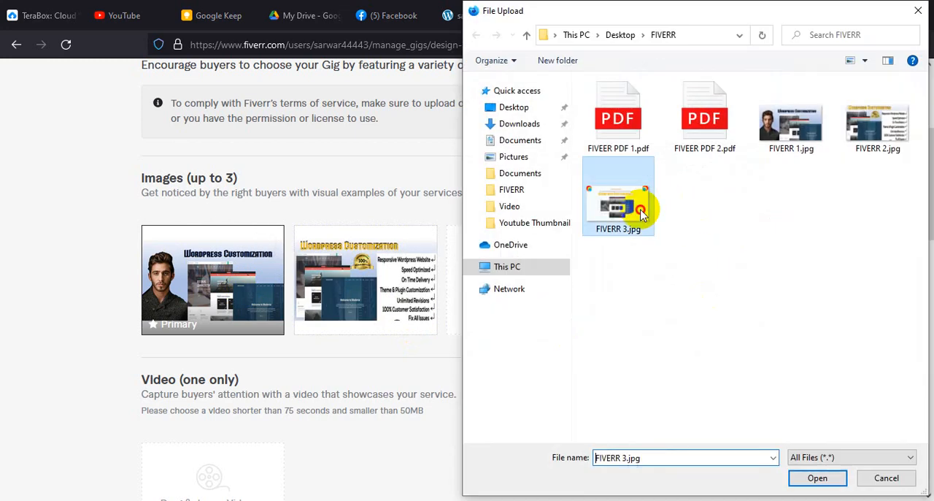
click(817, 478)
Step: Upload FIVEER PDF 1.pdf from the FIVERR folder as the first gallery document
scroll(445, 412, down, 2)
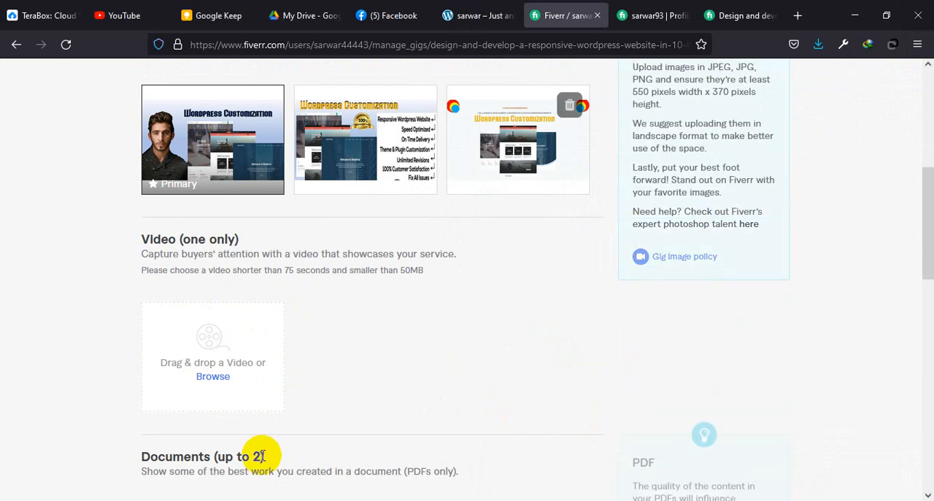
scroll(263, 454, down, 4)
click(213, 305)
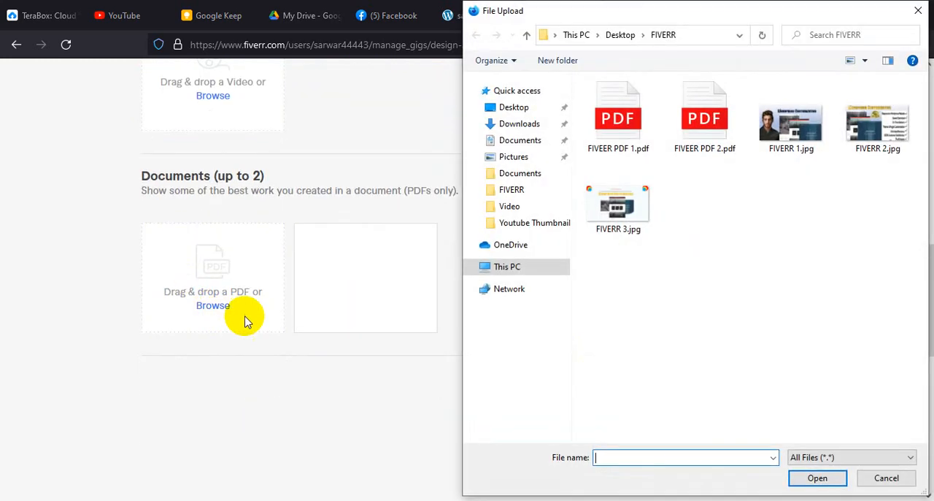
click(618, 126)
click(827, 478)
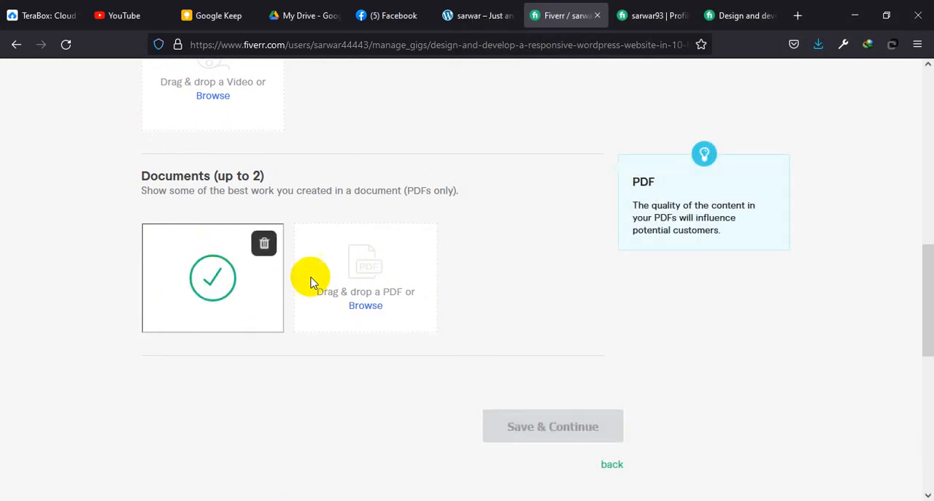
Step: Upload FIVEER PDF 2.pdf as the second gallery document and save to continue to publishing
click(367, 307)
click(704, 128)
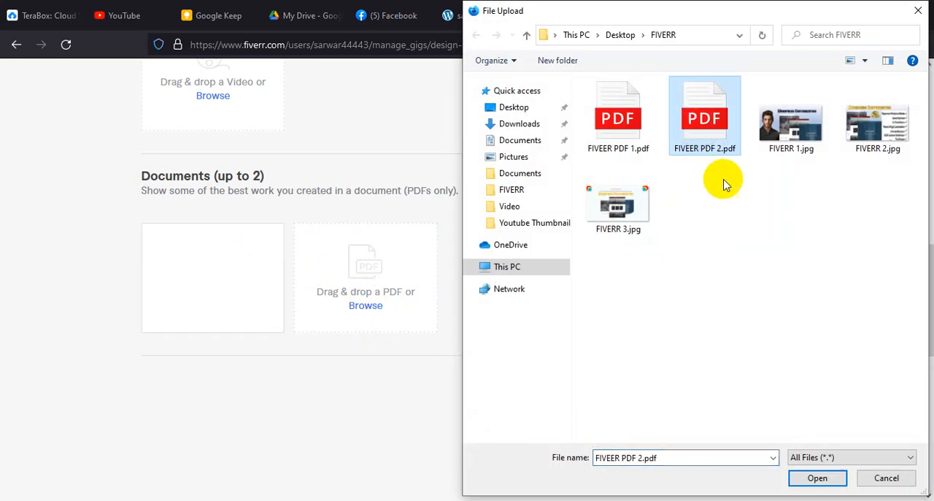
click(816, 478)
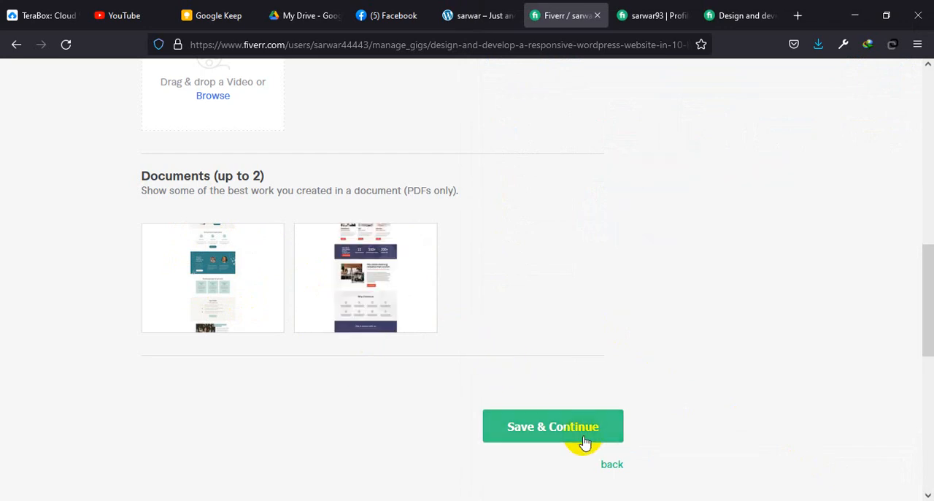
click(561, 432)
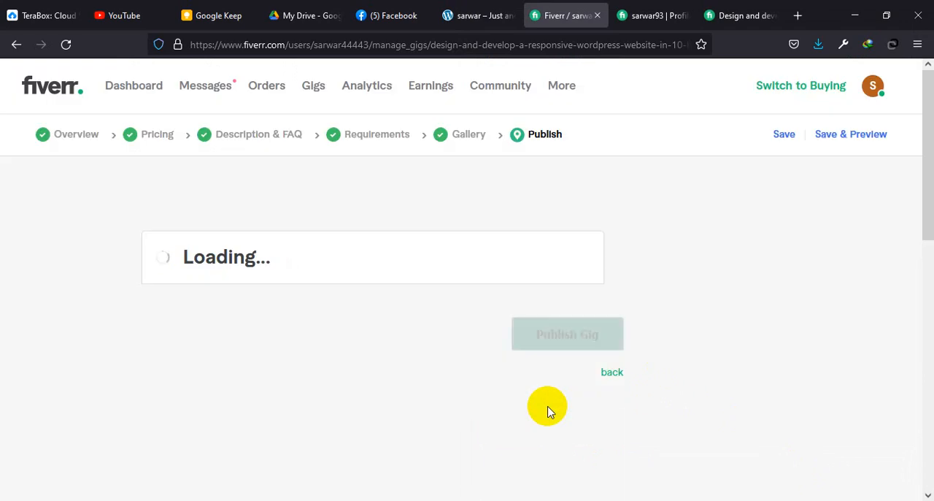
Step: Answer No to the U.S. person question in the Form W-9 check, save it and close the confirmation
scroll(381, 344, down, 2)
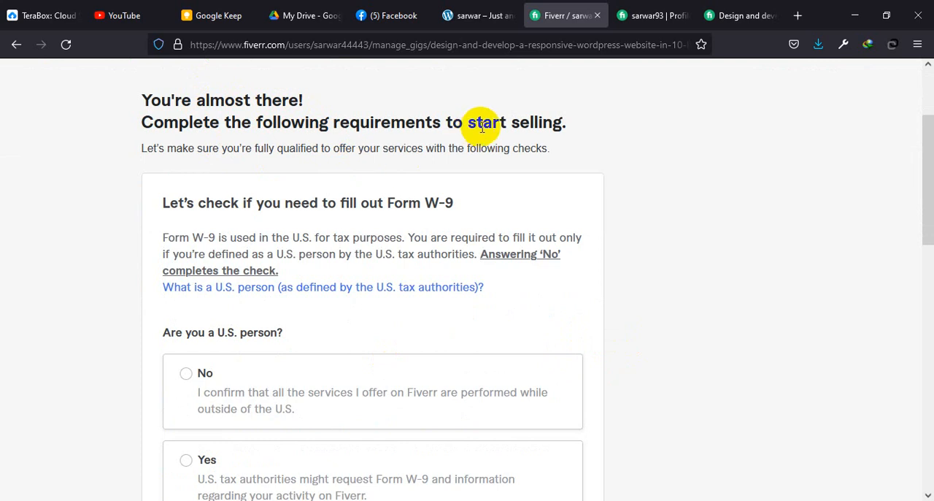
scroll(329, 270, down, 1)
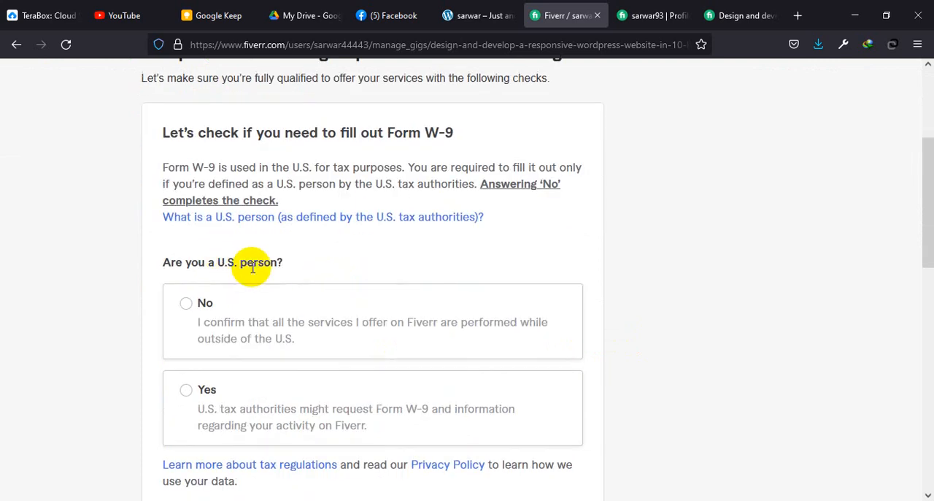
click(188, 315)
scroll(234, 316, down, 4)
scroll(236, 313, up, 3)
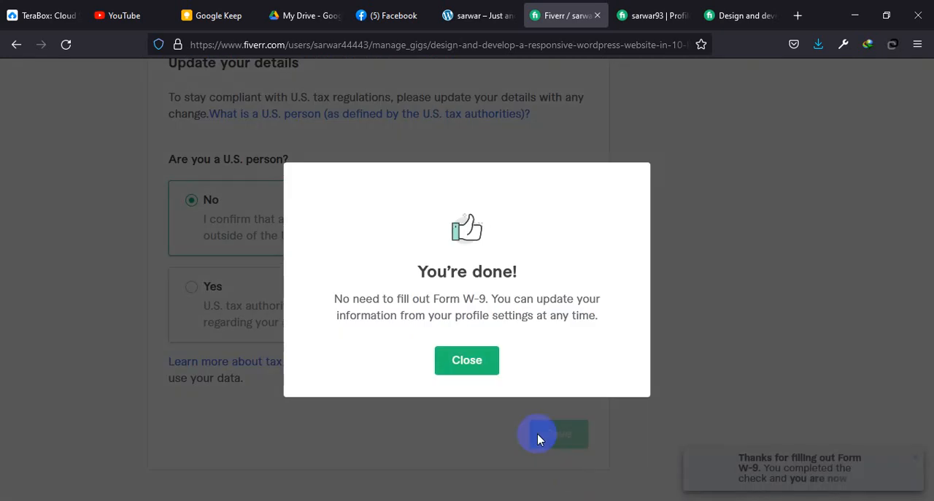
click(467, 360)
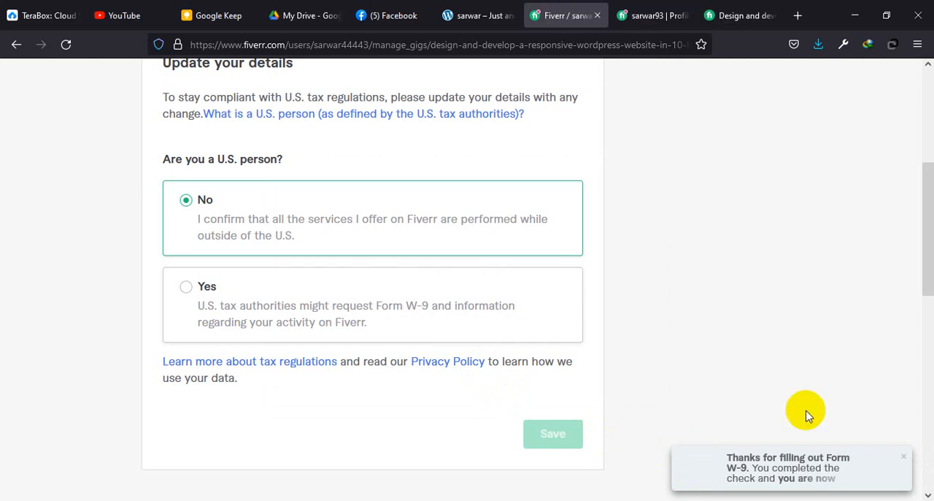
Step: Publish the WordPress gig and finish the publishing flow to reach the list of active gigs
scroll(611, 435, up, 2)
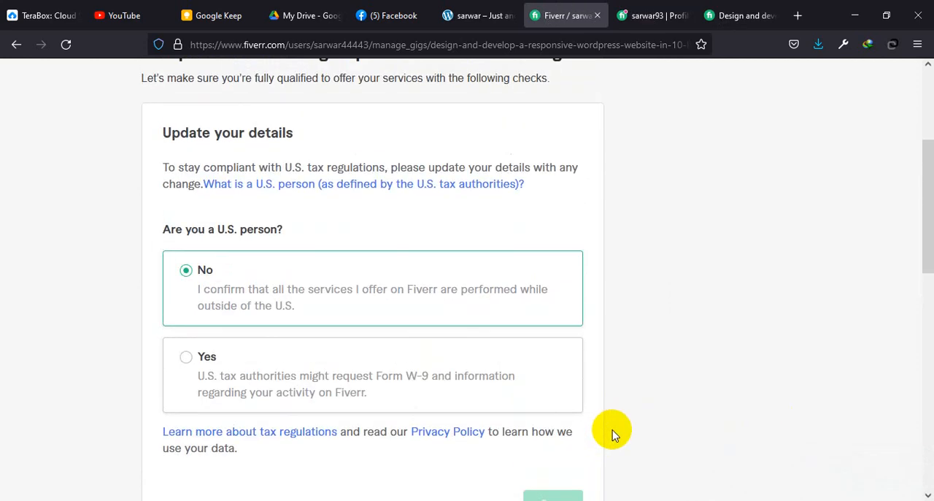
scroll(803, 446, down, 6)
scroll(576, 250, up, 2)
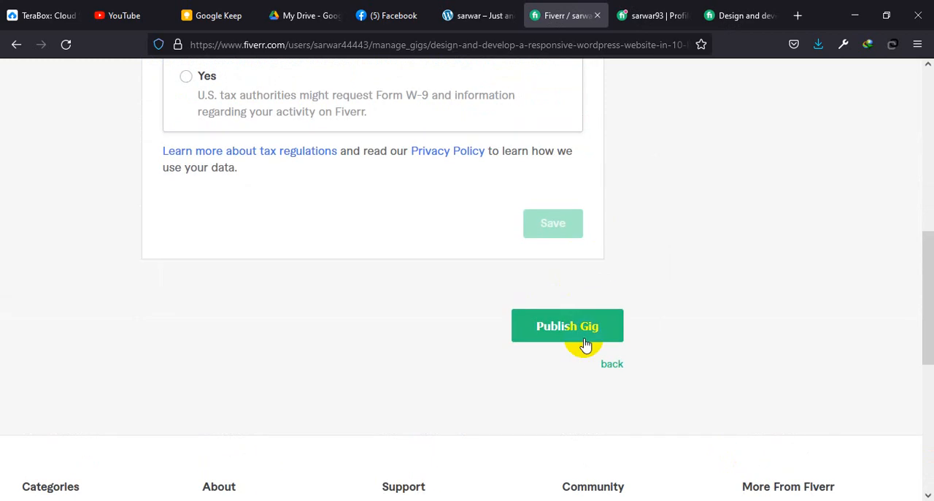
click(578, 332)
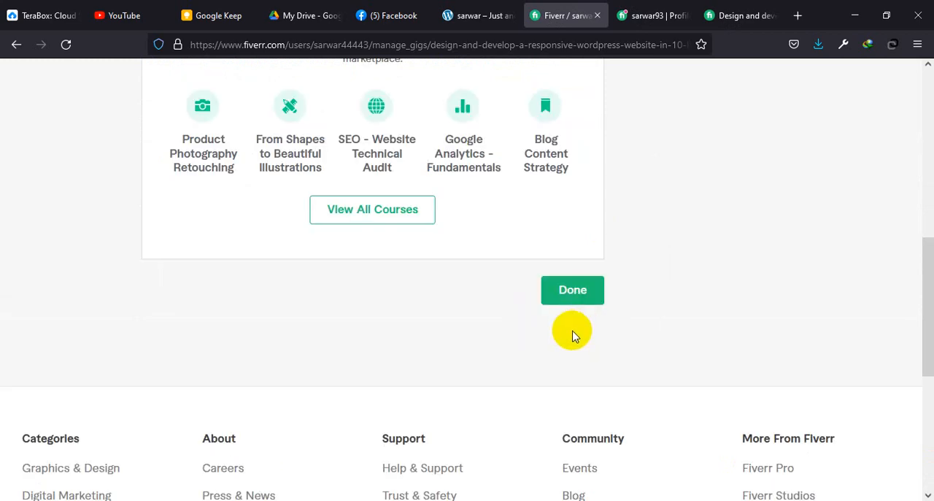
scroll(535, 254, up, 3)
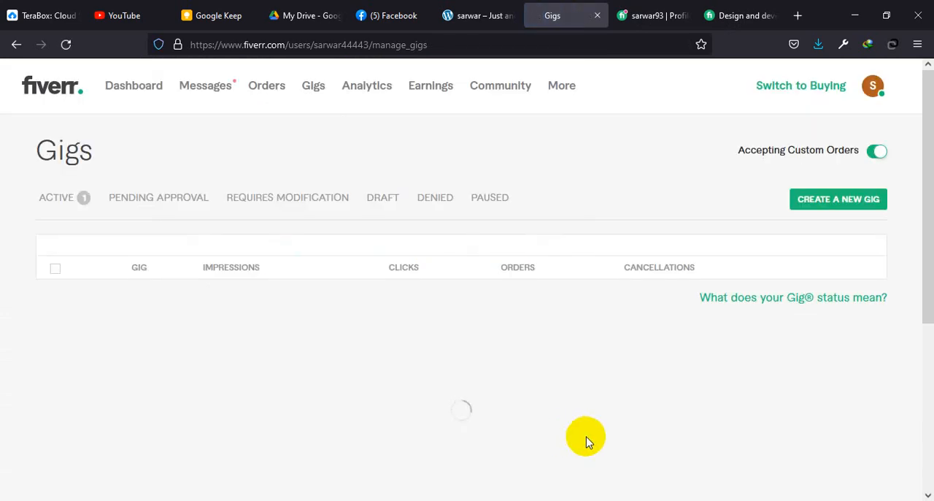
scroll(428, 390, down, 1)
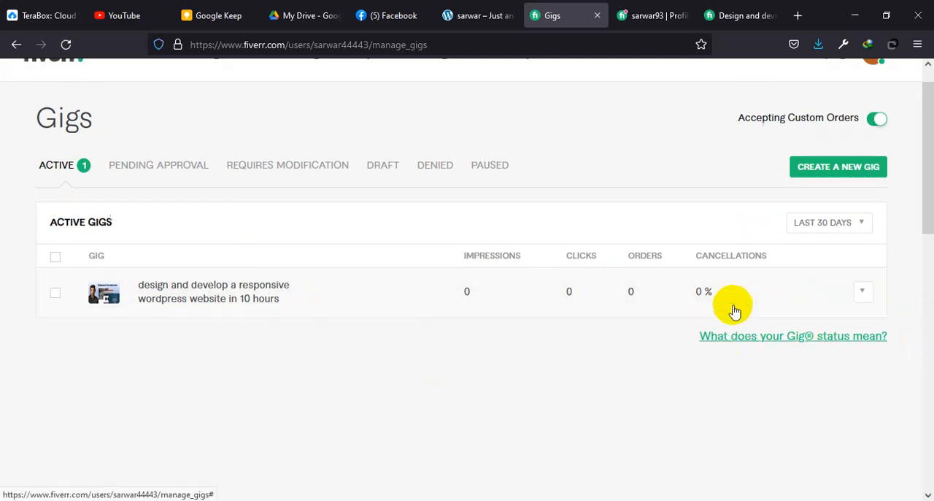
Step: Open the Buyer Requests page and look over the active requests
scroll(730, 300, up, 1)
click(575, 87)
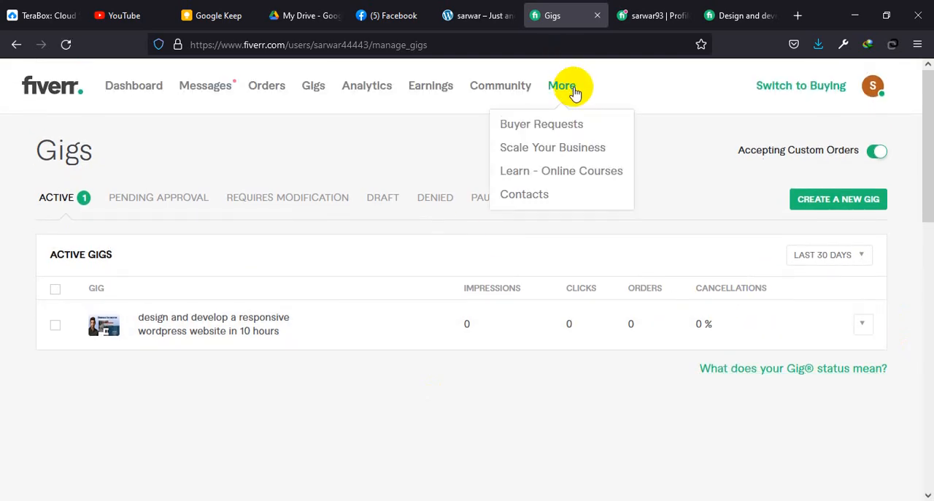
click(530, 124)
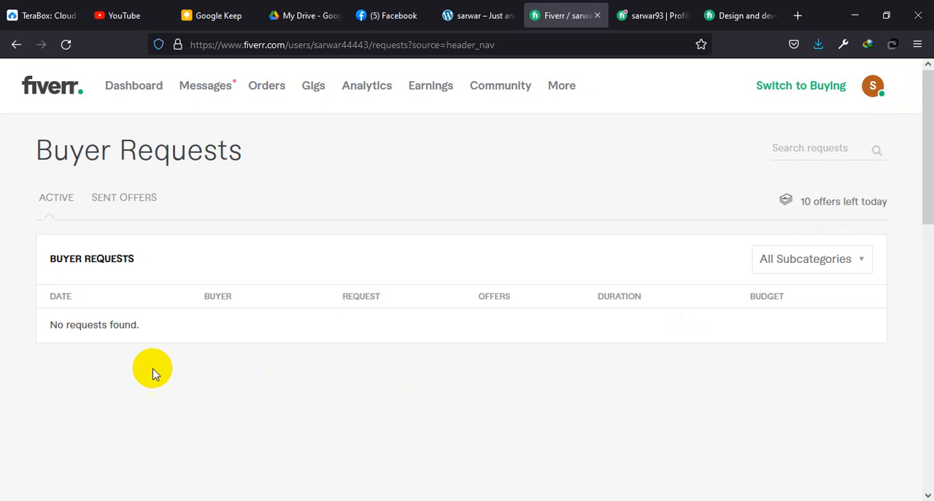
scroll(132, 375, down, 2)
scroll(365, 373, up, 2)
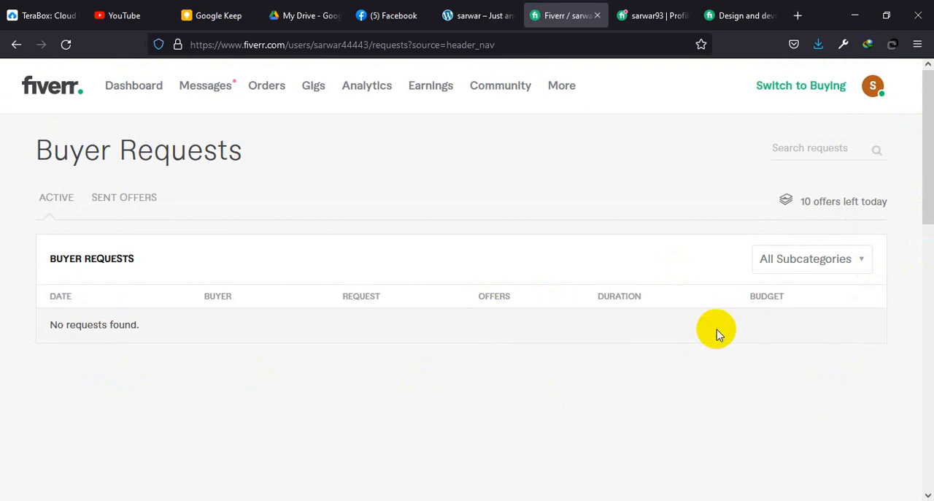
Step: Open the seller's own profile and view the published WordPress gig from its active gigs
click(873, 86)
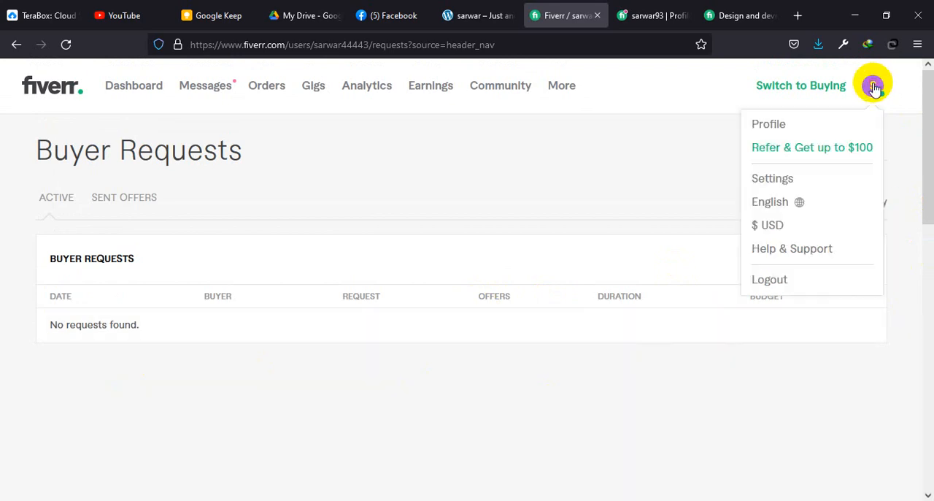
click(786, 128)
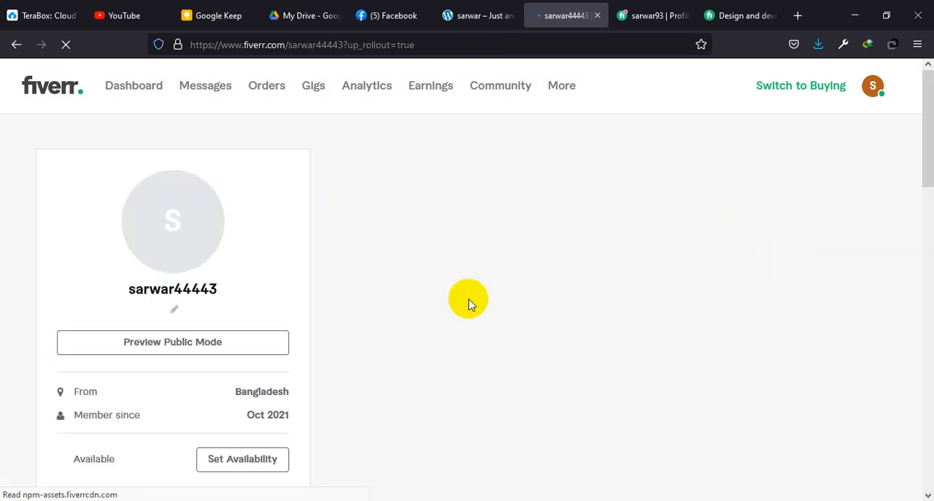
scroll(552, 275, down, 2)
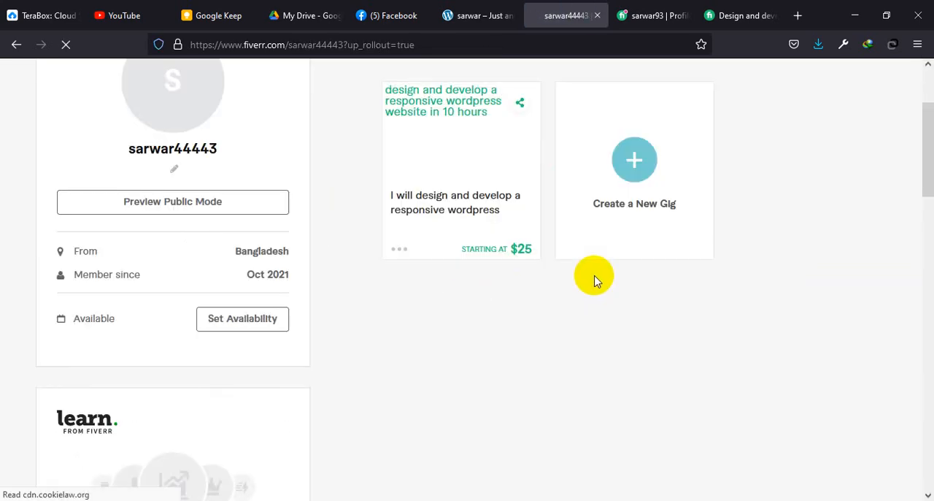
scroll(576, 296, up, 1)
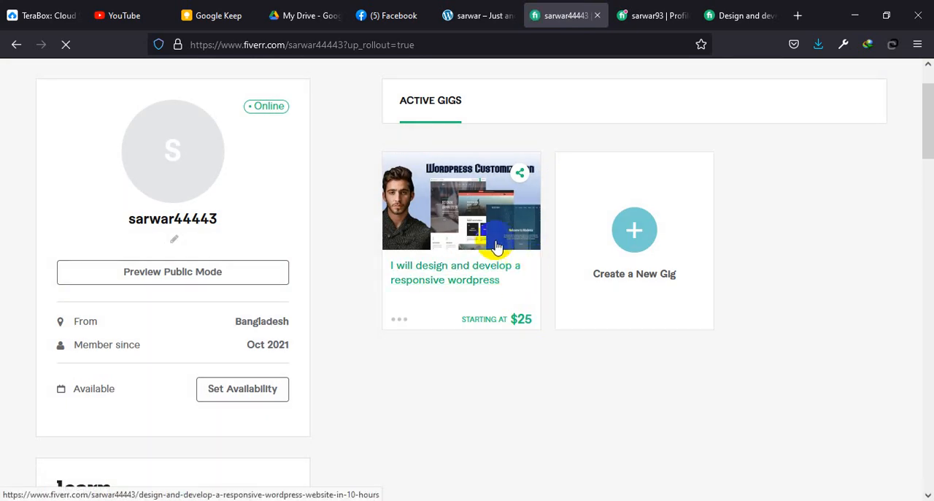
click(530, 271)
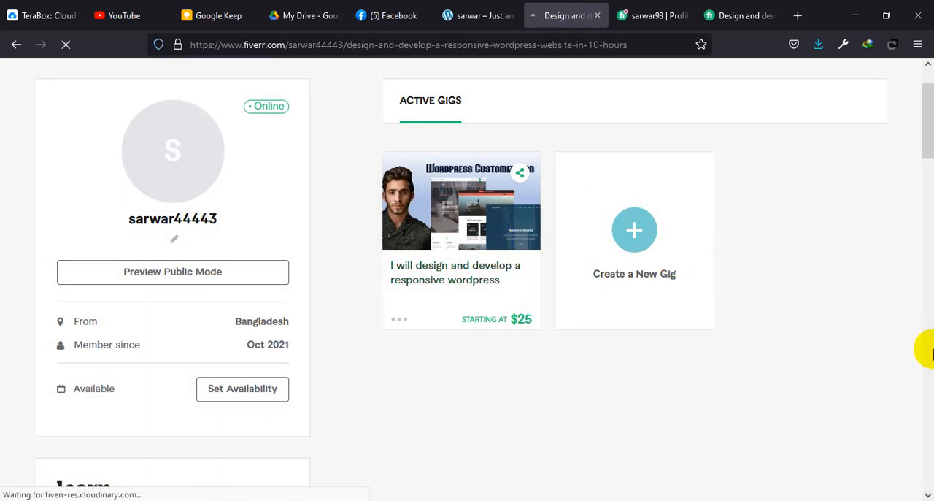
Step: Browse through the images and documents in the published gig's gallery
scroll(344, 313, down, 2)
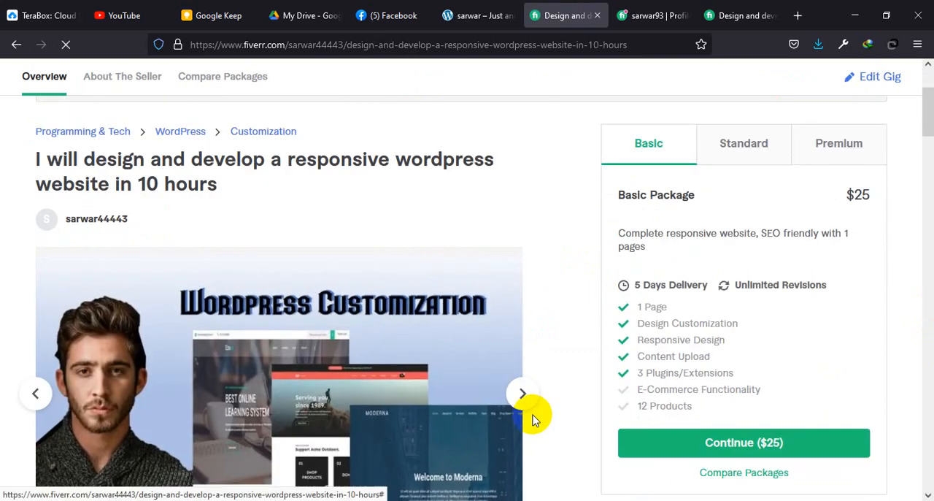
scroll(529, 335, down, 2)
click(528, 328)
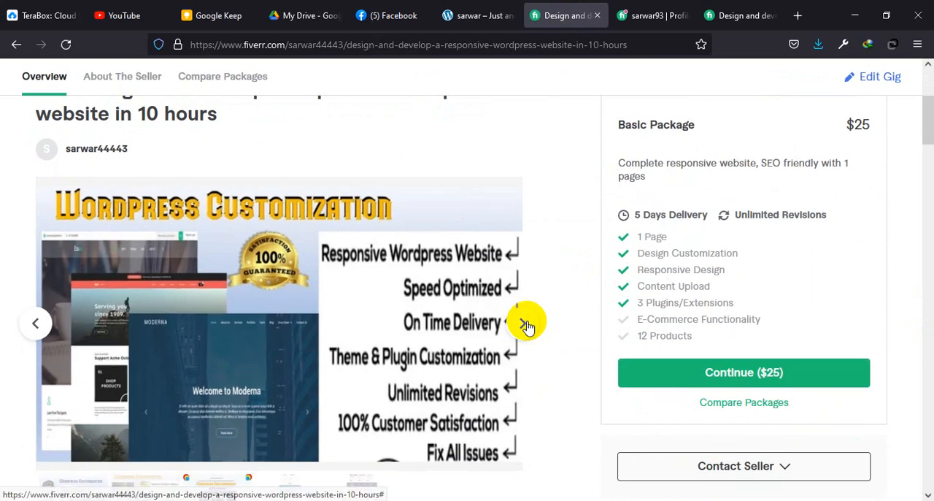
click(526, 325)
click(527, 325)
click(526, 324)
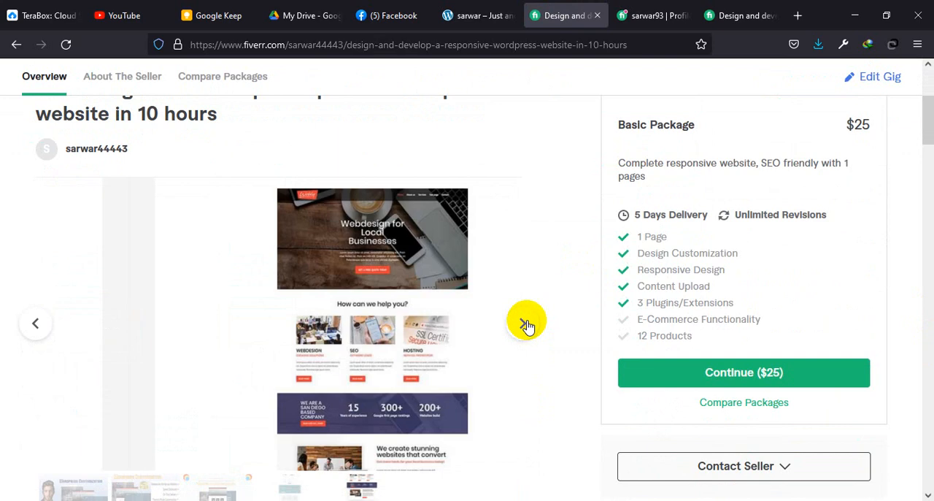
Step: Review the gig's description, seller details, package comparison and FAQ, and return to the gig management page
scroll(526, 325, down, 13)
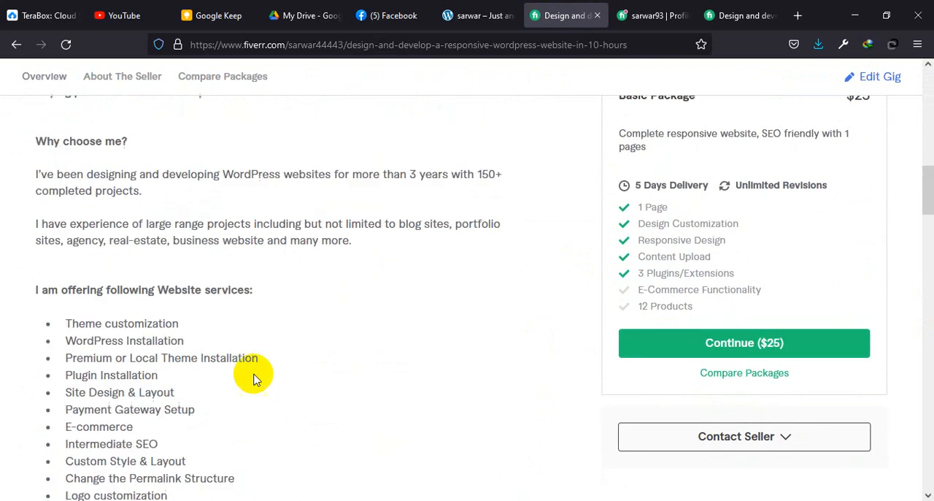
scroll(245, 361, down, 9)
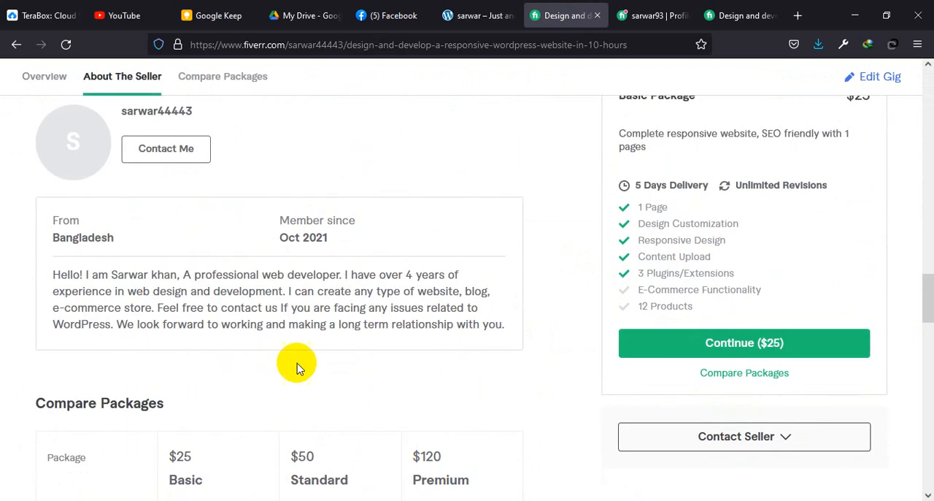
scroll(476, 378, down, 7)
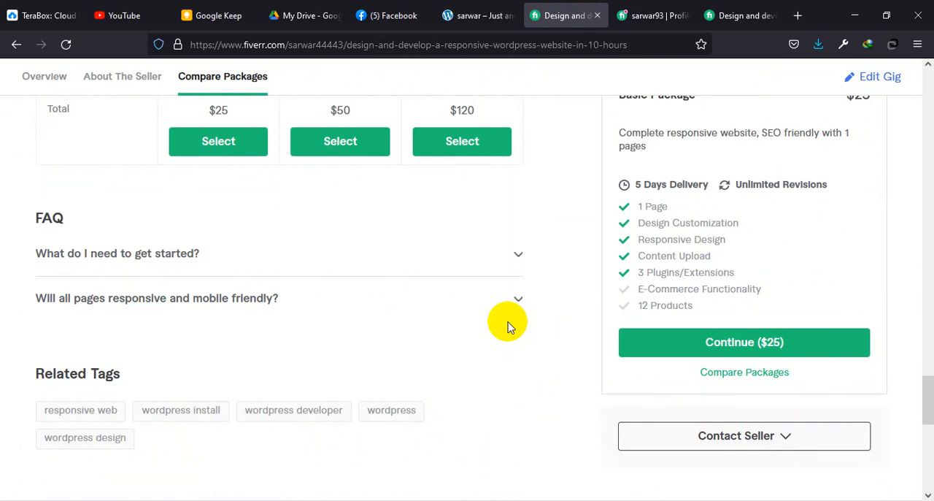
scroll(223, 261, up, 6)
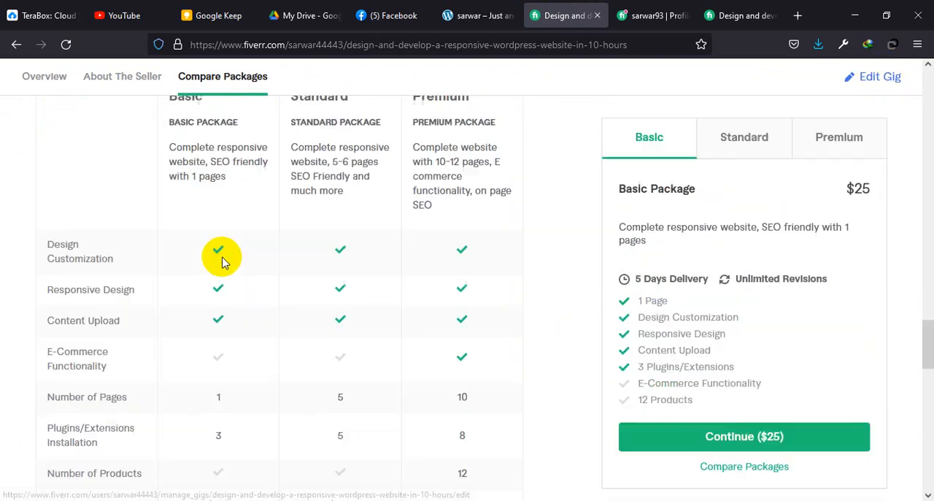
scroll(223, 262, up, 10)
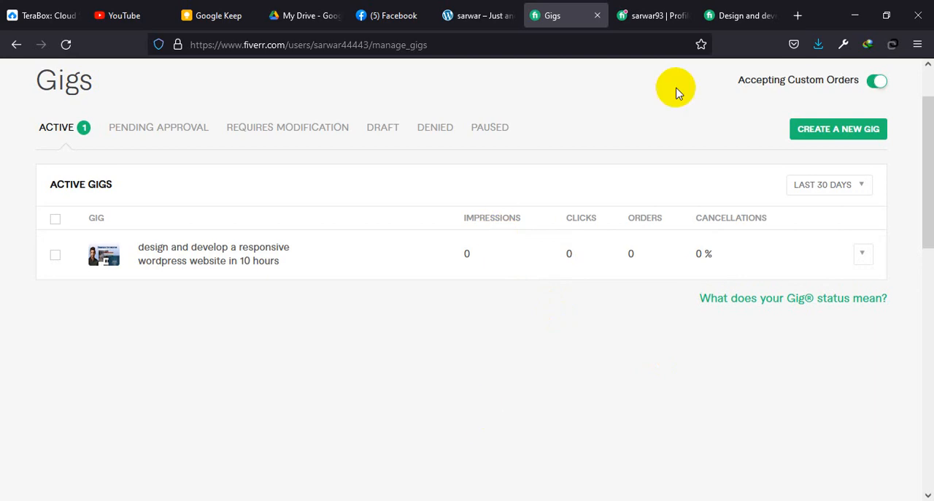
Step: Look over the gigs on the other seller profile that is already open
click(661, 13)
scroll(462, 333, down, 3)
scroll(496, 343, up, 3)
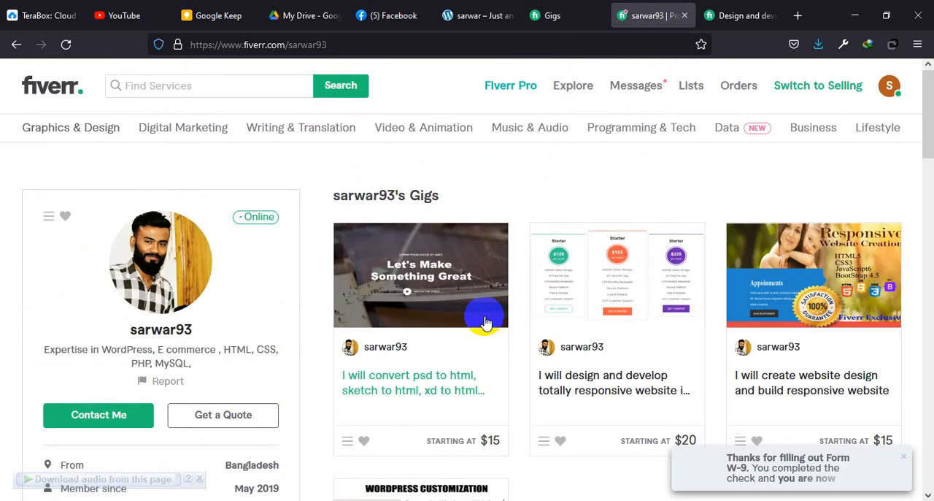
Step: Browse the suggested and popular WordPress gigs on the Fiverr home page and return to the gig management page
click(44, 95)
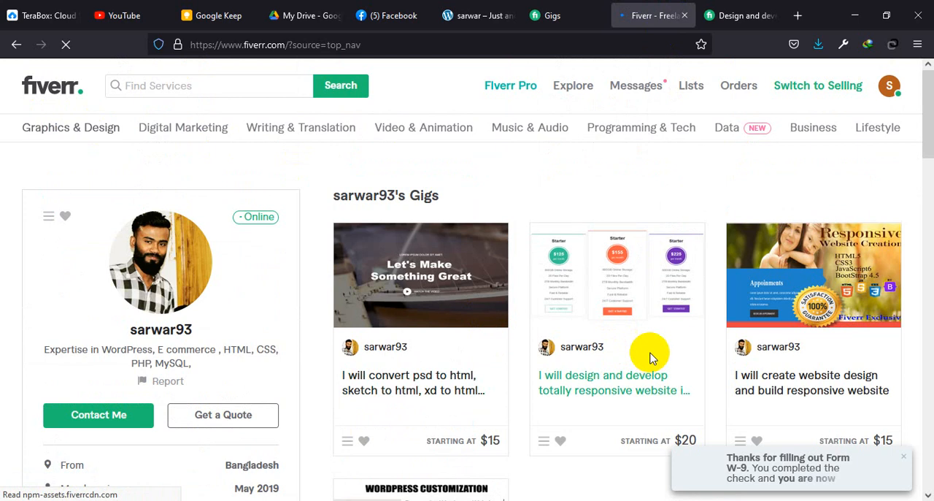
scroll(548, 390, down, 5)
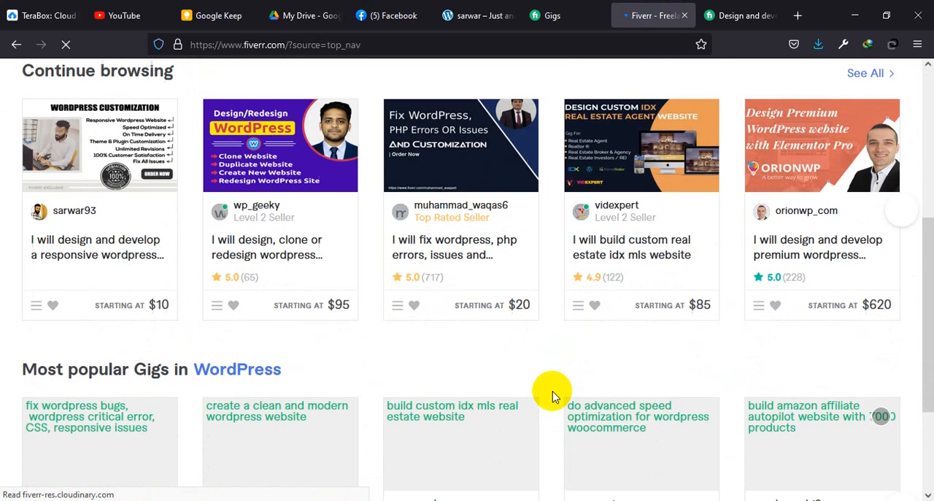
scroll(550, 392, down, 2)
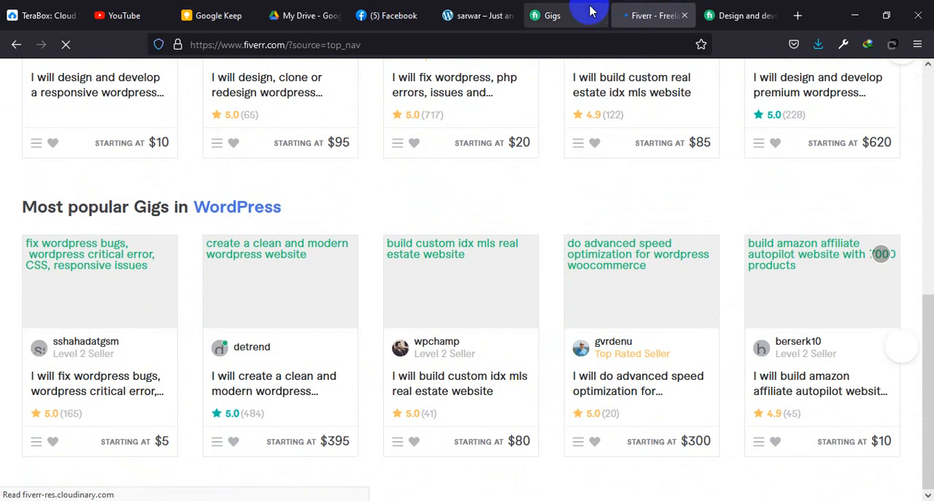
click(576, 6)
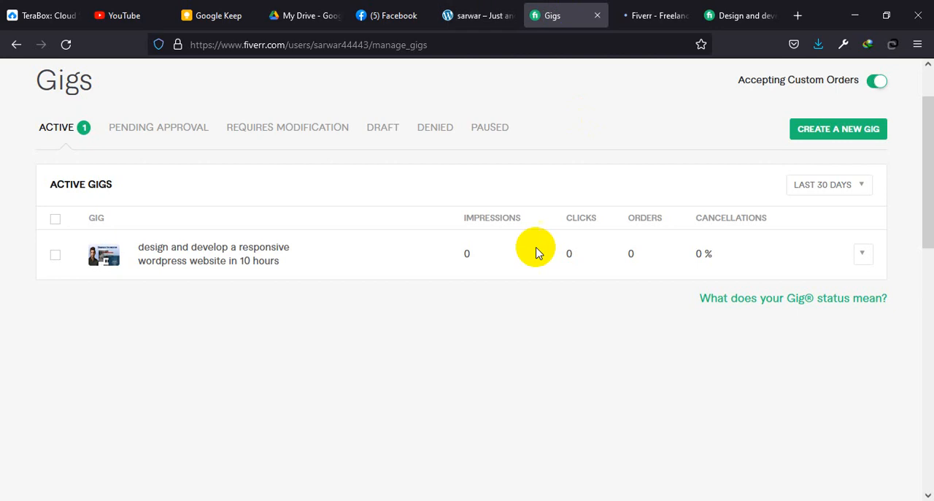
Step: Open the popular gig on advanced speed optimization for WordPress WooCommerce and switch back to the gig management page
click(665, 8)
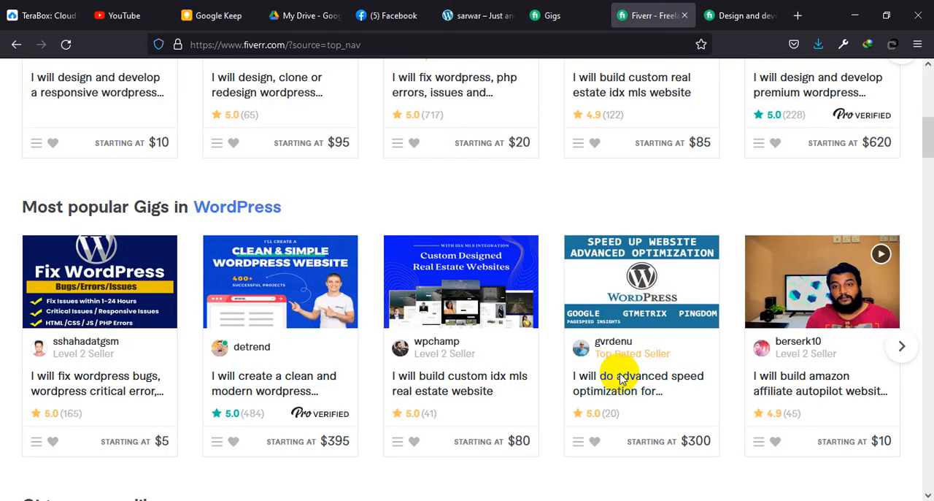
click(621, 379)
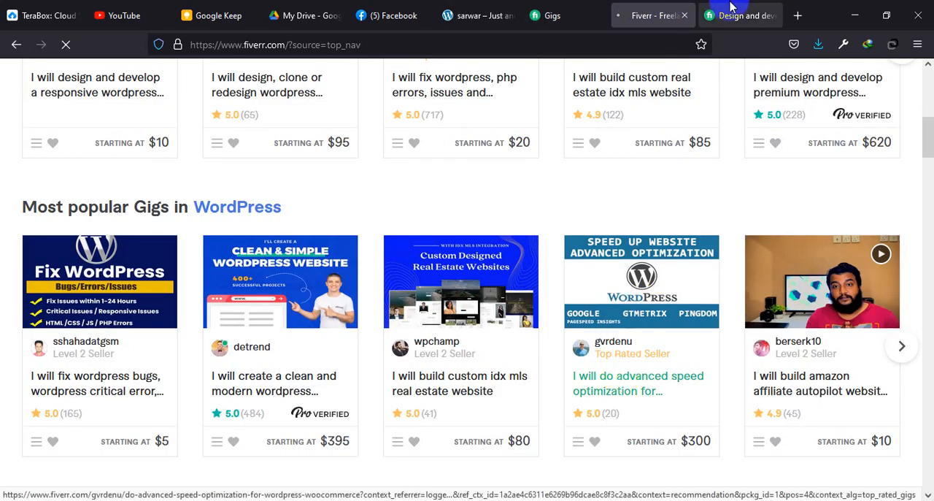
click(708, 13)
click(554, 15)
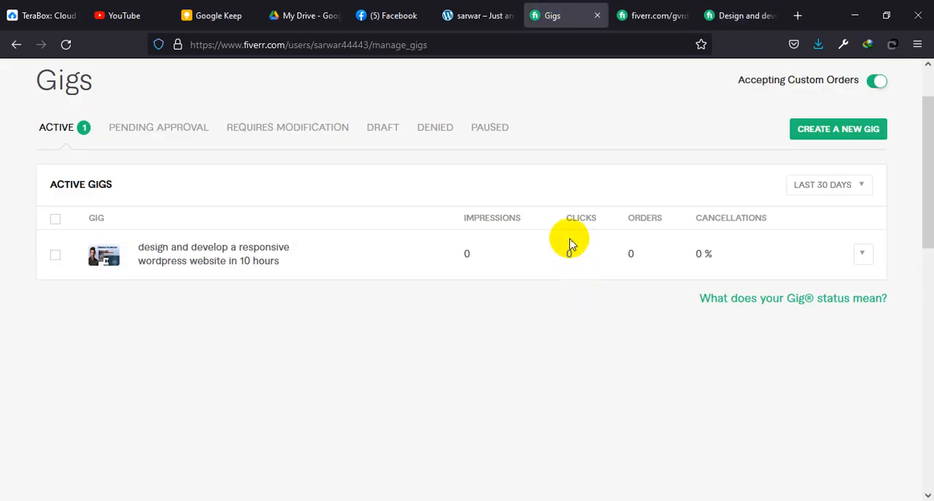